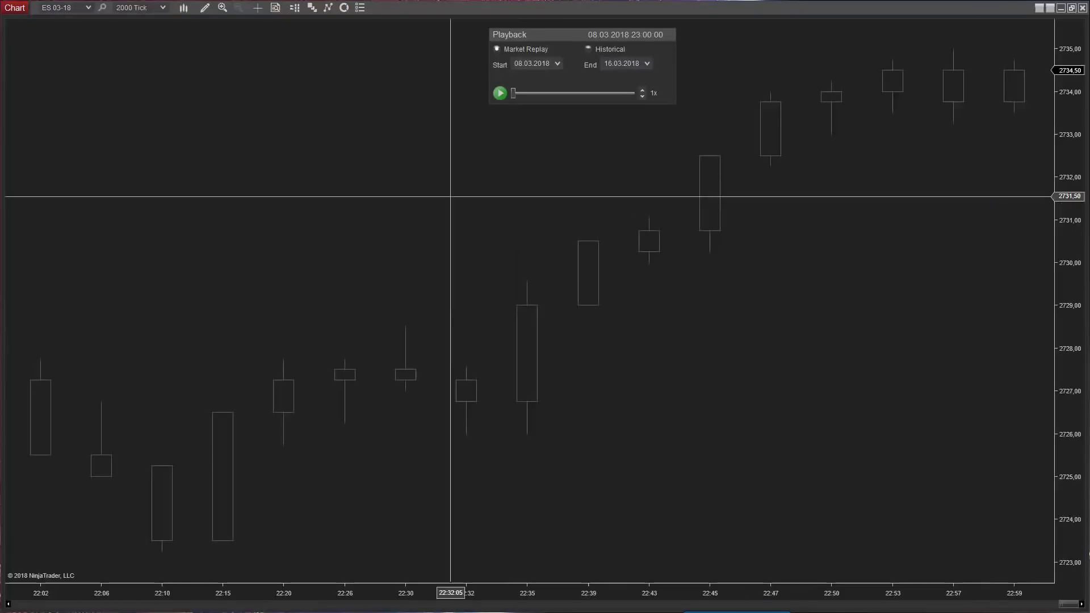
# Add the MZpack.NT8.mzBigTrade 3.9.3 indicator to the ES 2000-tick chart from the Indicators list.
pyautogui.rightClick(349, 57)
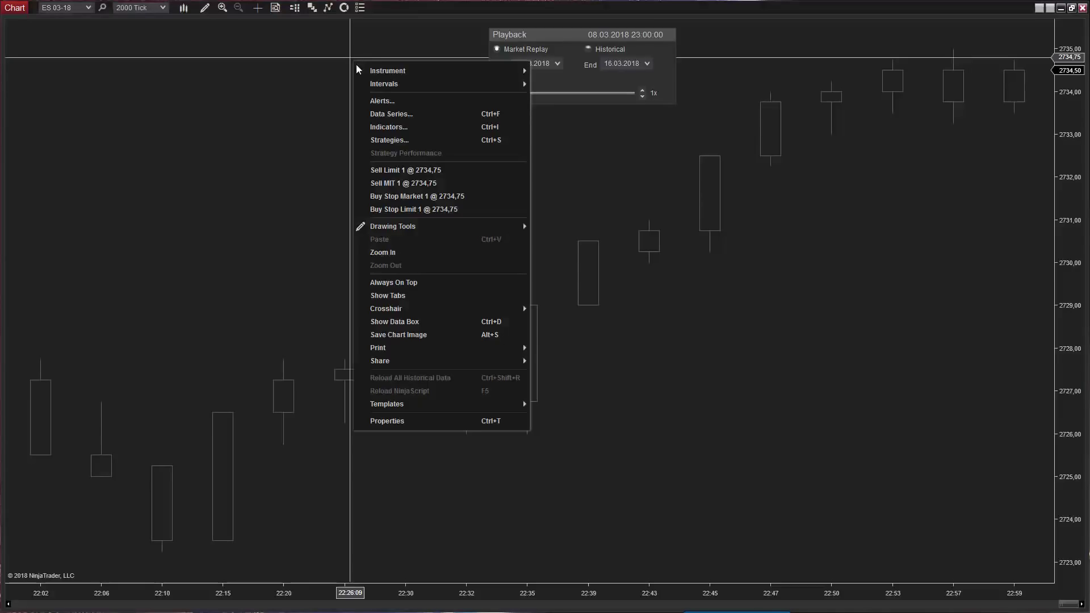
pyautogui.click(380, 127)
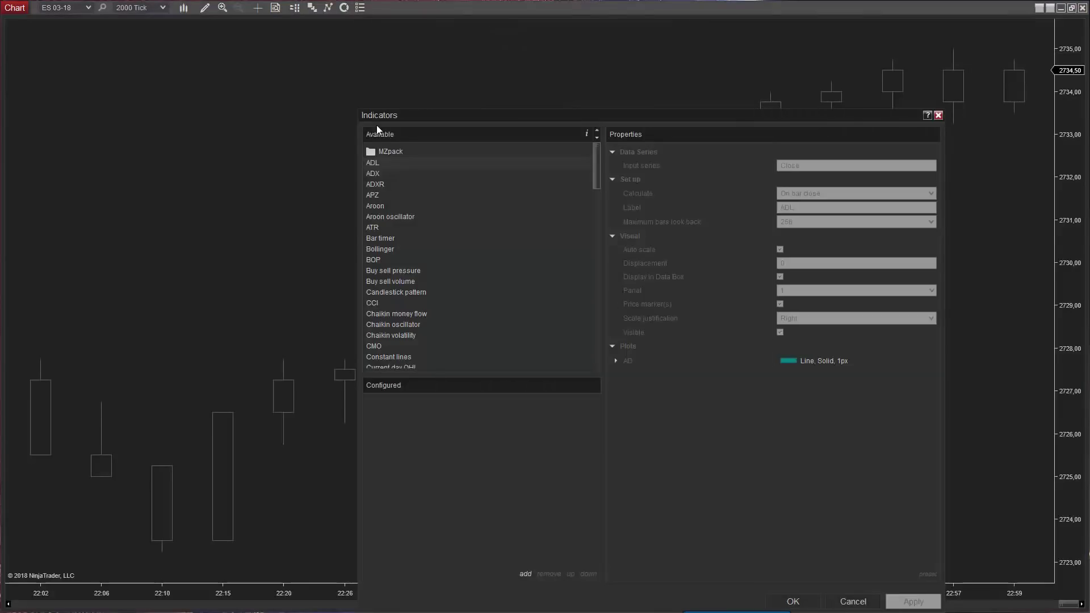
pyautogui.click(389, 151)
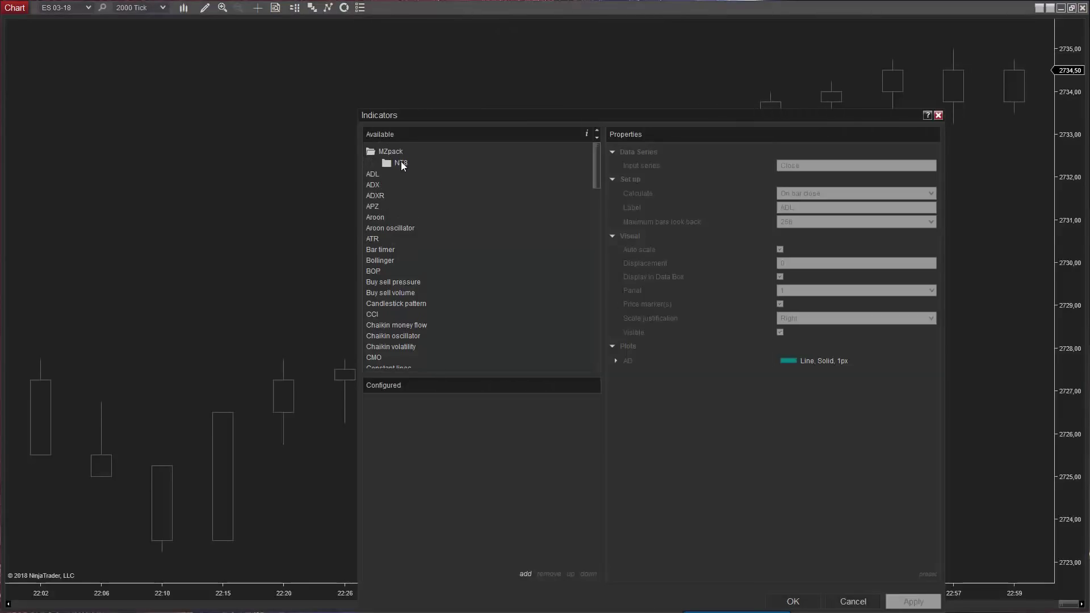
pyautogui.click(401, 164)
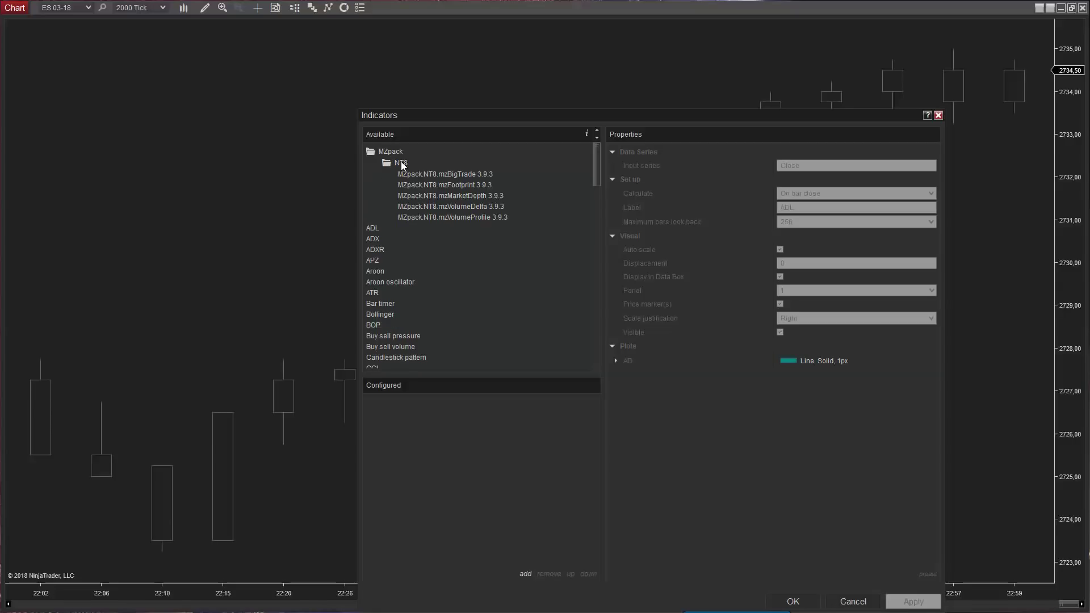
pyautogui.doubleClick(454, 172)
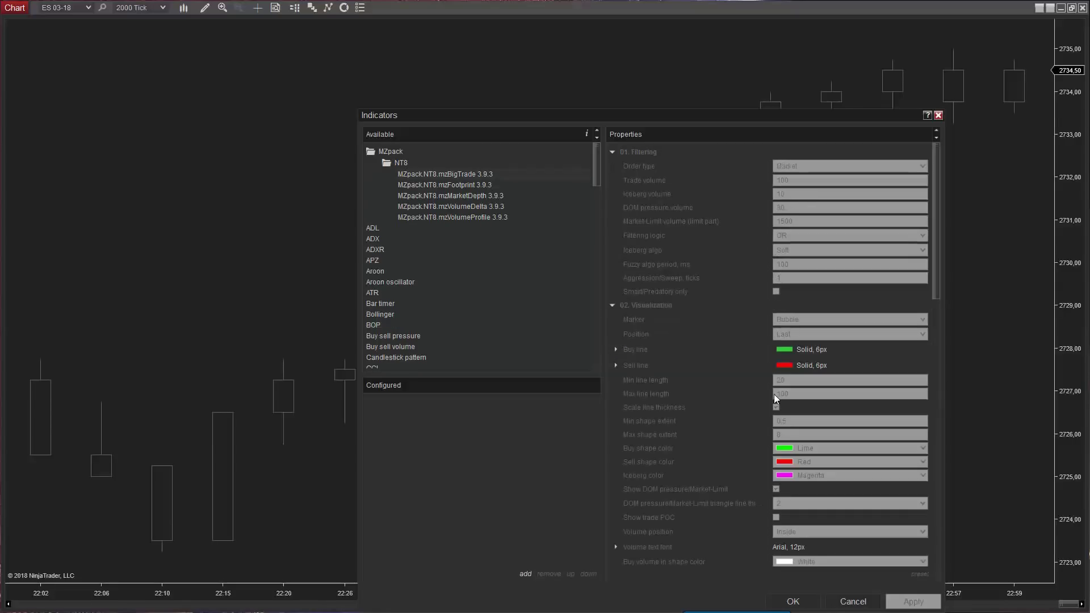
pyautogui.click(794, 601)
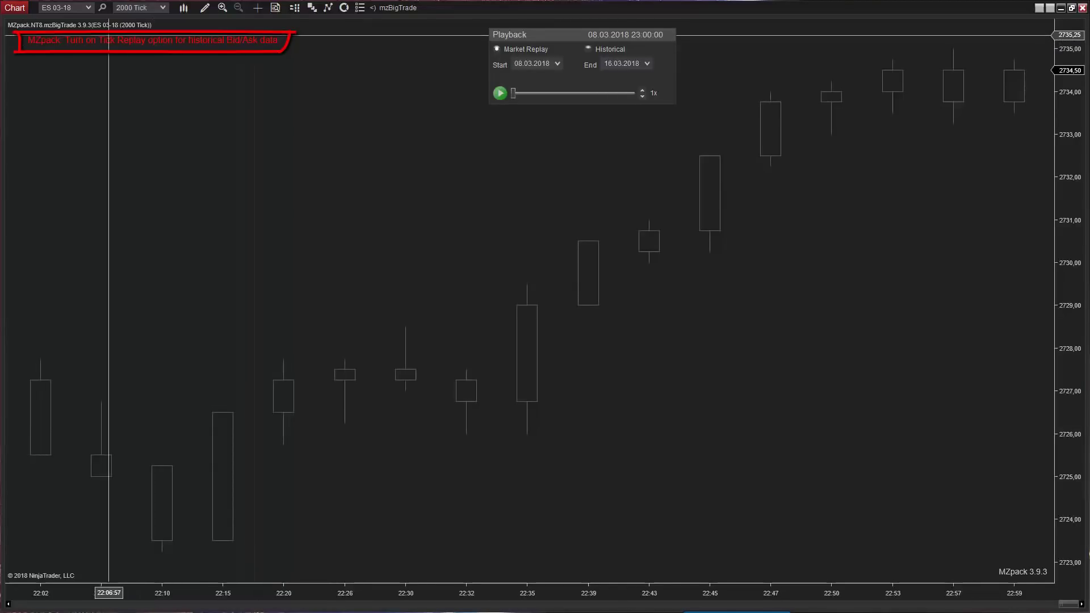
# Enable Tick Replay in the ES chart's Data Series settings.
pyautogui.rightClick(260, 68)
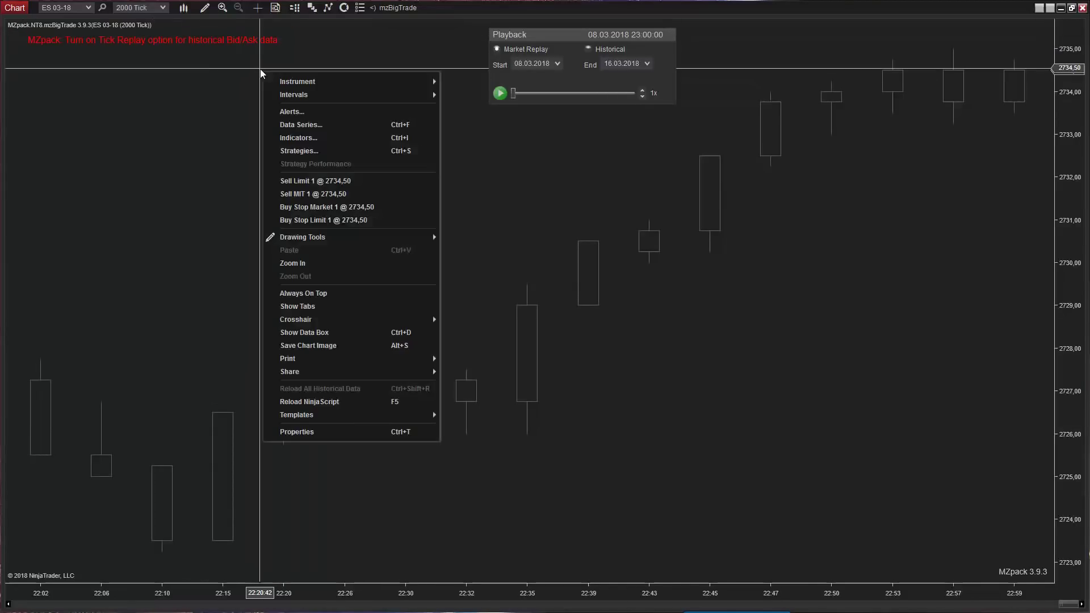
pyautogui.click(301, 125)
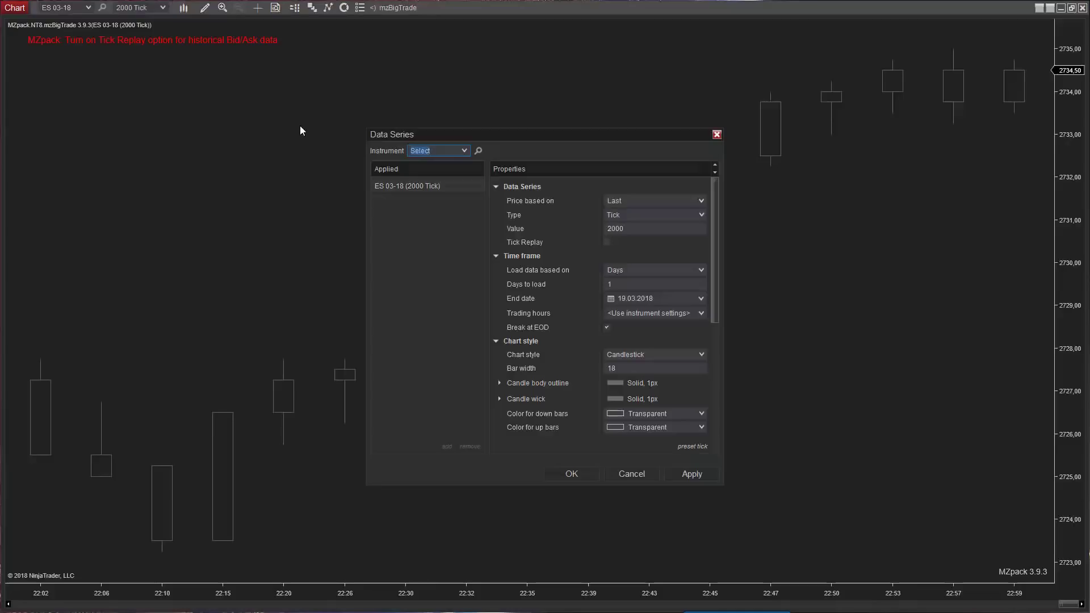
pyautogui.click(606, 243)
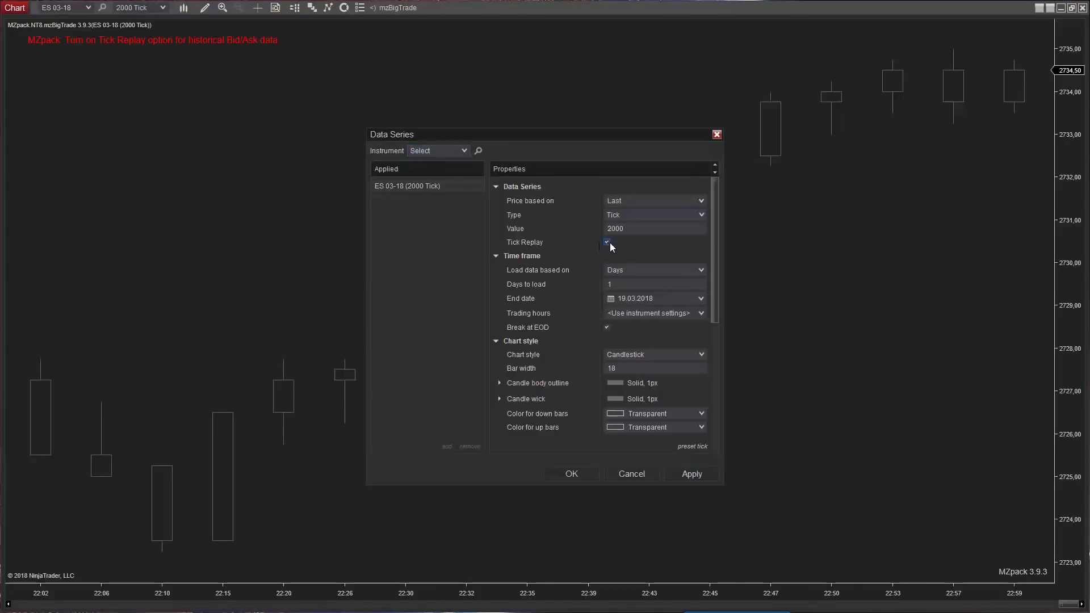
pyautogui.click(572, 473)
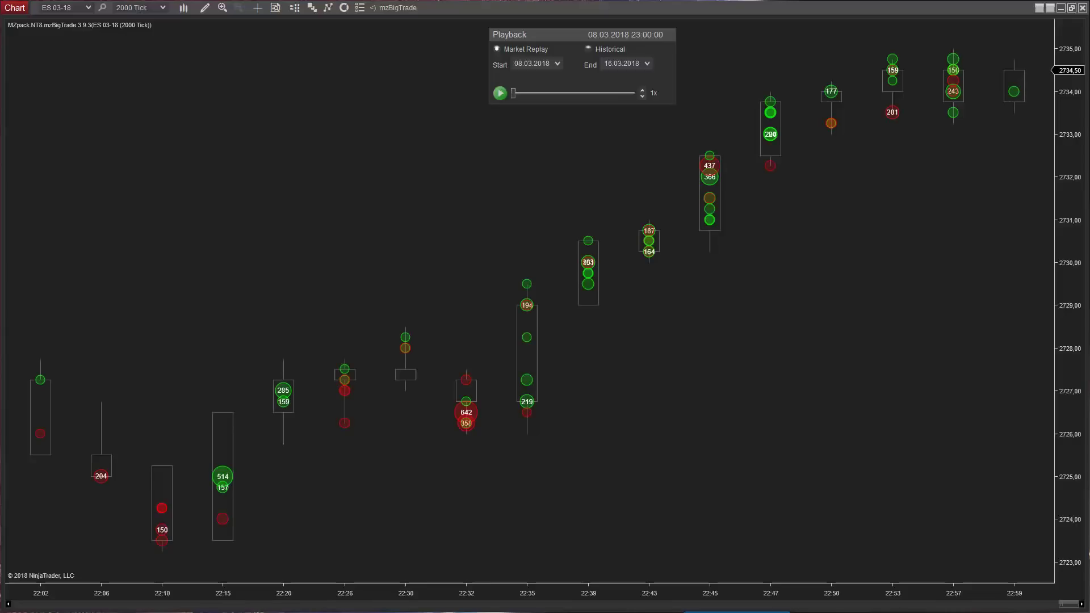
# Scroll the chart to inspect the new big-trade bubbles on the candles.
pyautogui.scroll(-5, 648, 573)
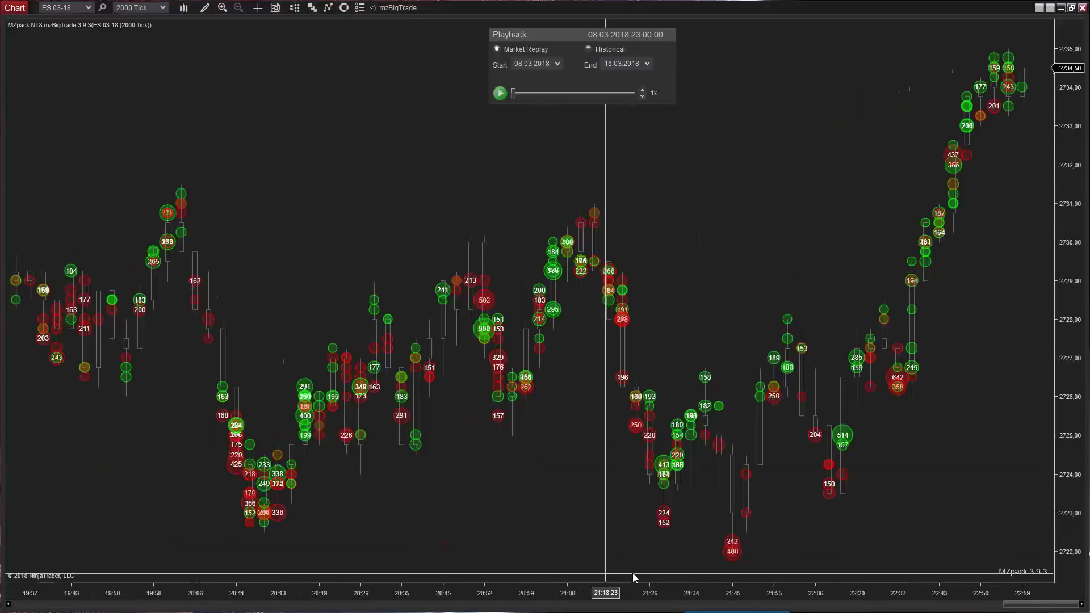
pyautogui.scroll(-2, 648, 573)
pyautogui.scroll(8, 532, 565)
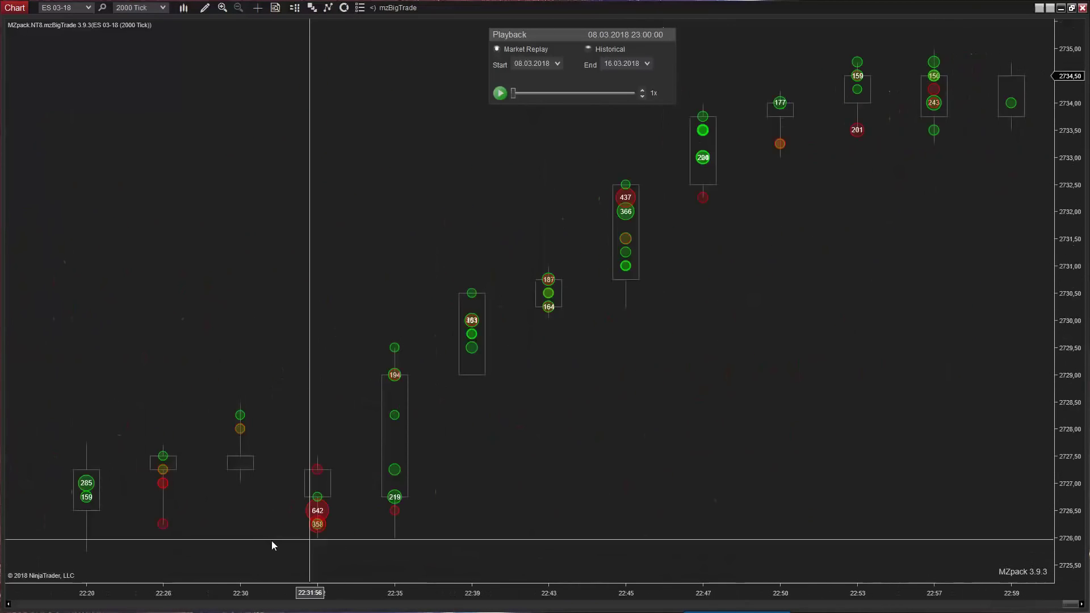
pyautogui.scroll(3, 244, 545)
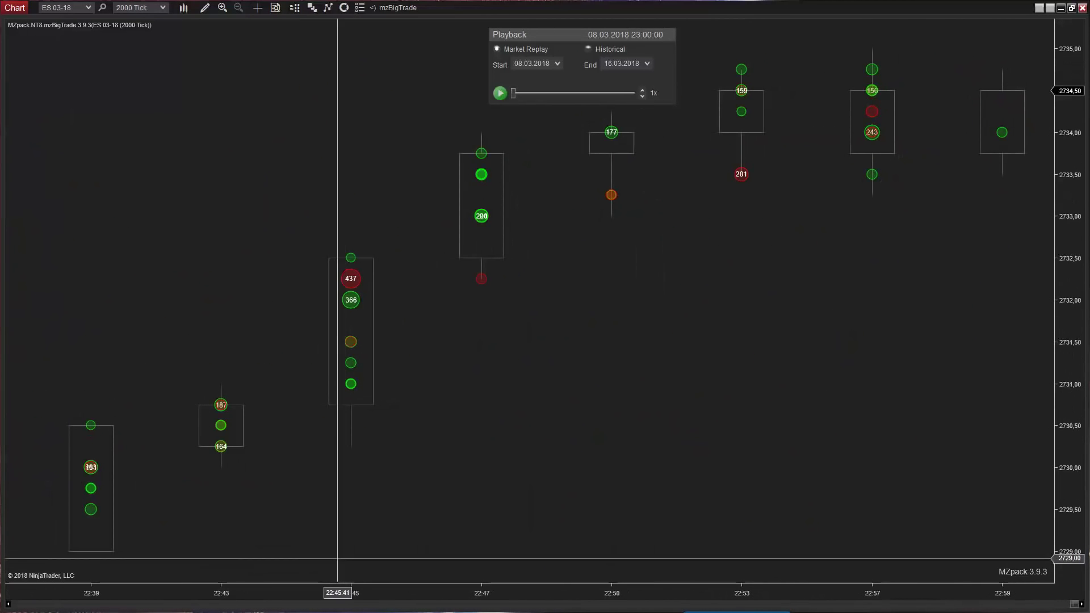
pyautogui.scroll(-2, 369, 593)
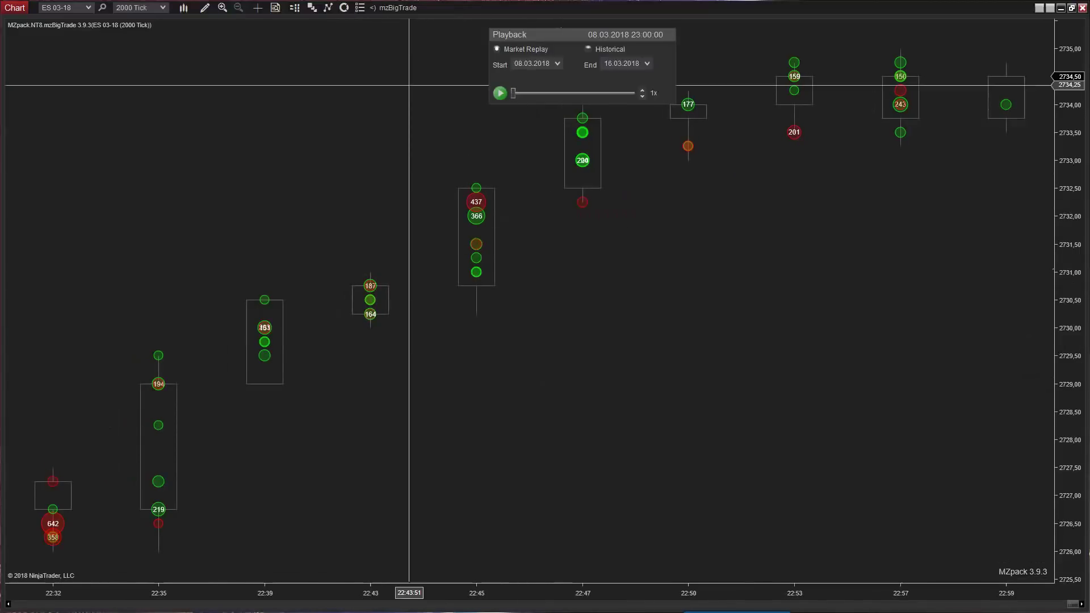
# Open mzBigTrade's settings beside the chart and keep Market as the order type.
pyautogui.click(399, 8)
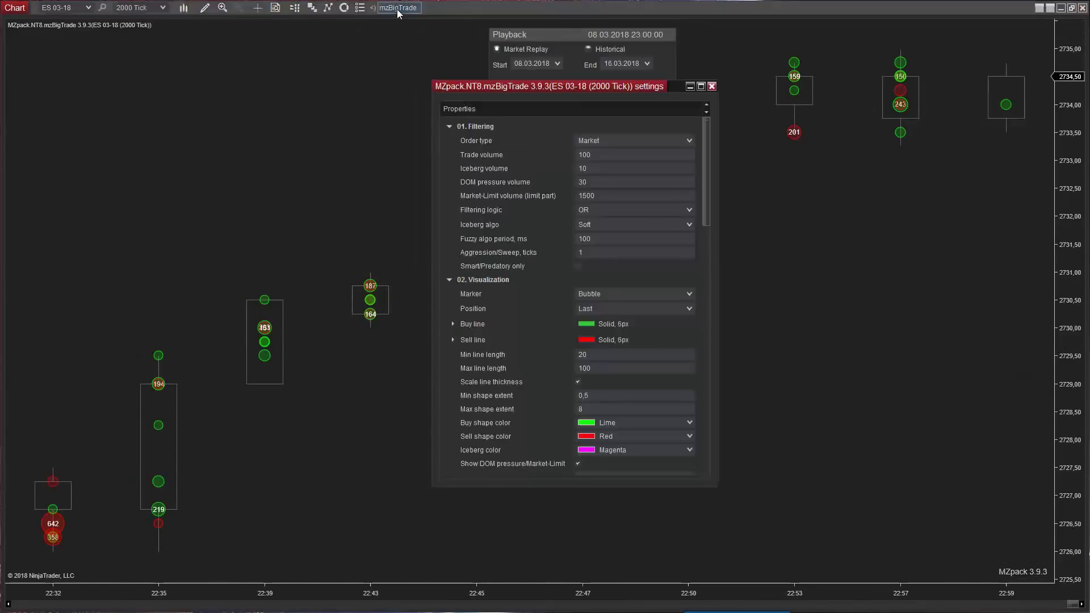
pyautogui.moveTo(460, 89); pyautogui.dragTo(106, 50)
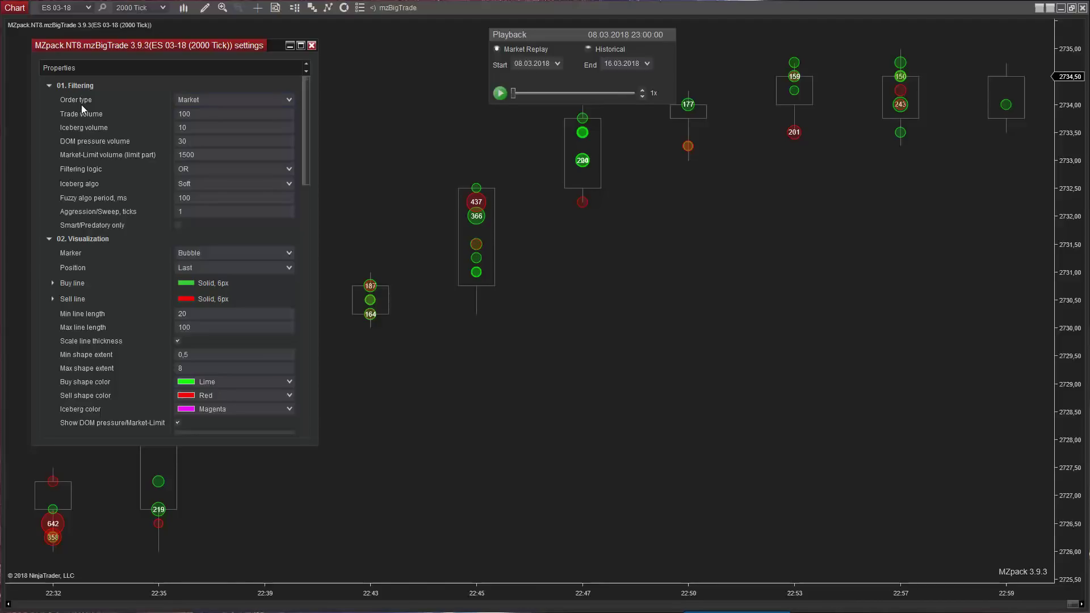
pyautogui.click(240, 100)
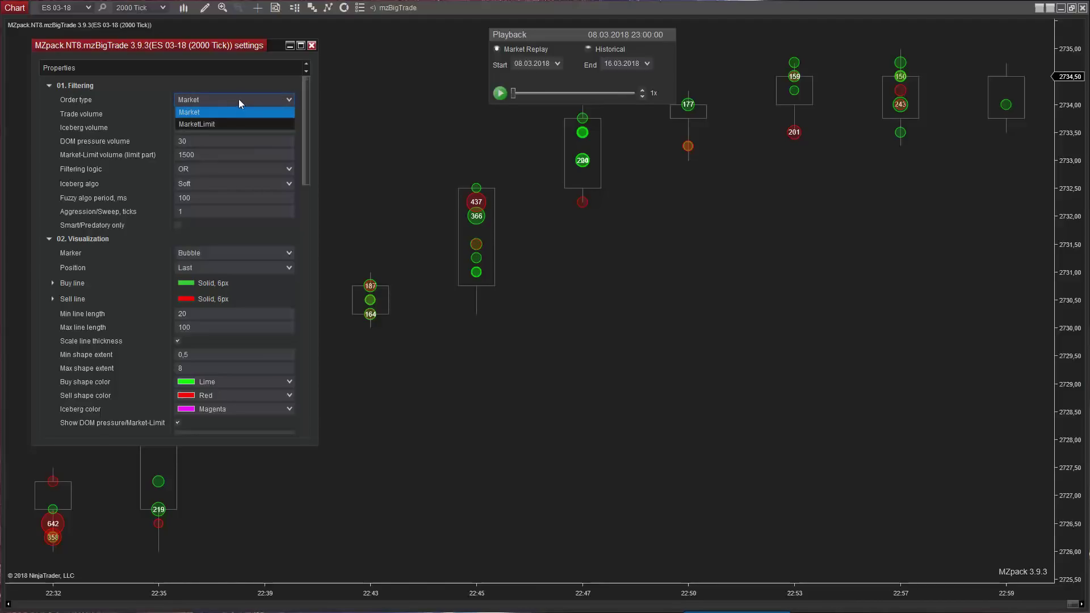
pyautogui.click(208, 113)
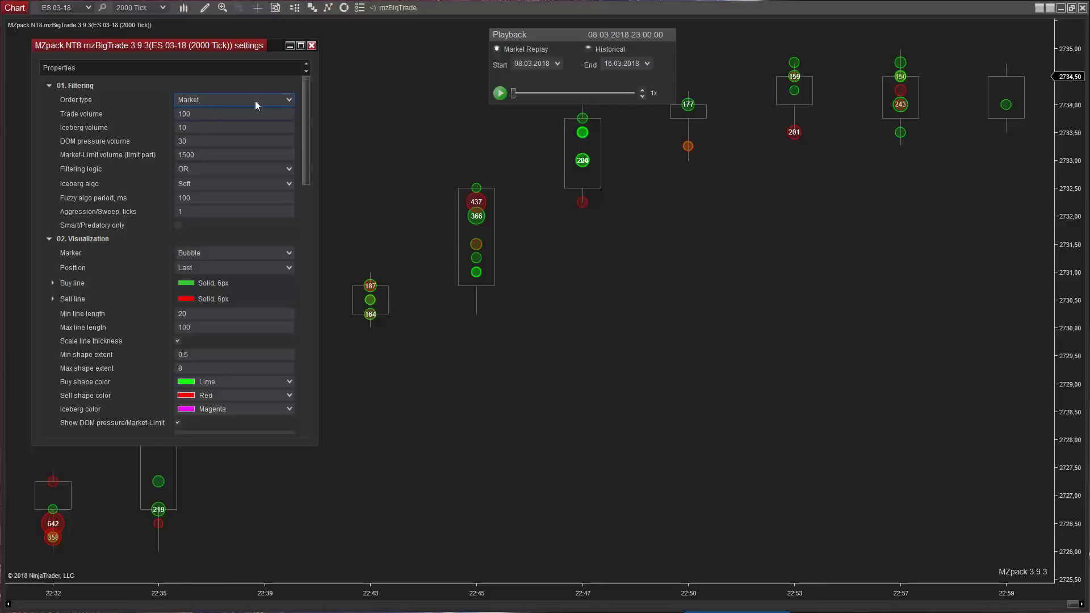
# Play the replay, set Trade volume to 150, compress the bars, and raise the replay speed.
pyautogui.click(499, 94)
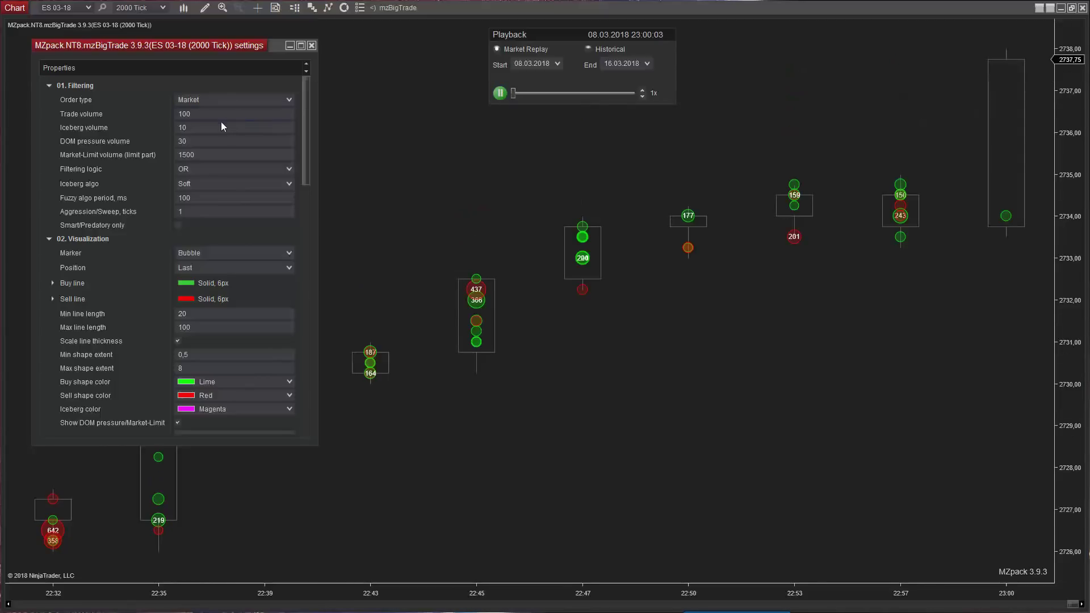
pyautogui.click(198, 118)
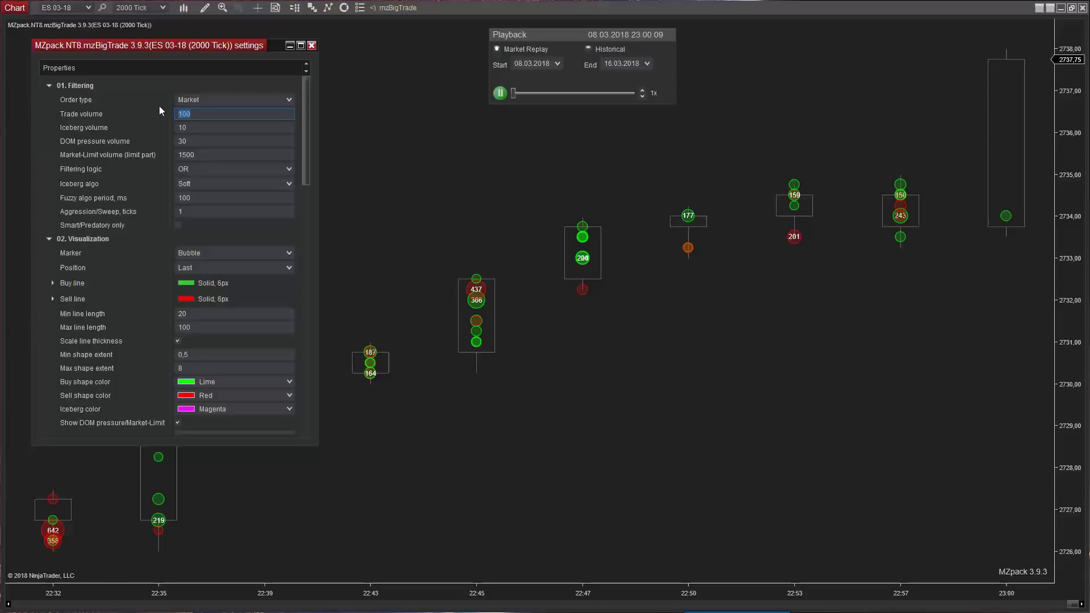
pyautogui.write('50')
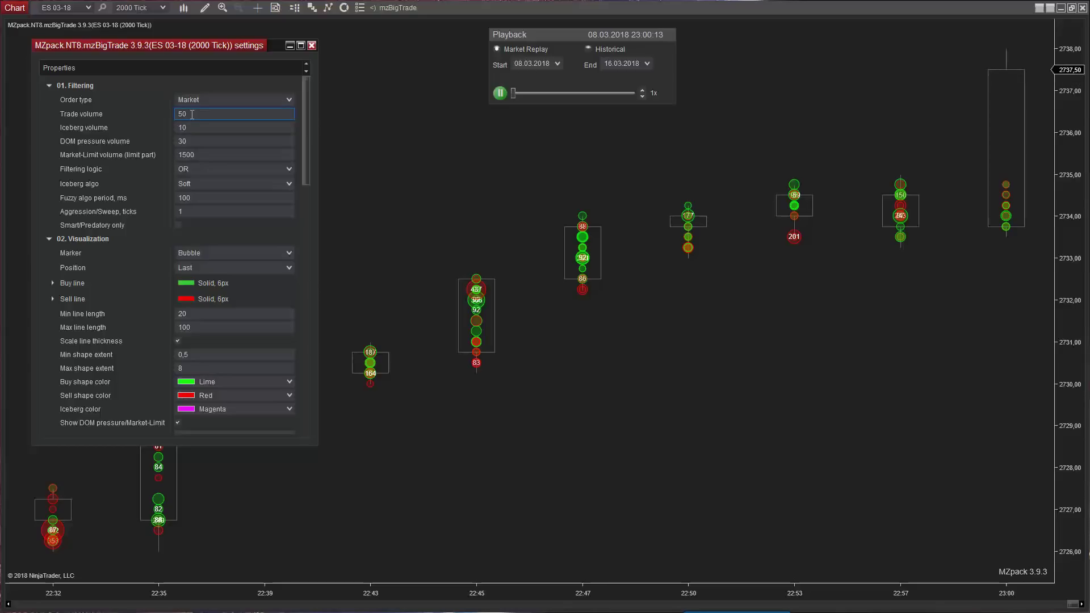
pyautogui.doubleClick(182, 113)
pyautogui.write('150')
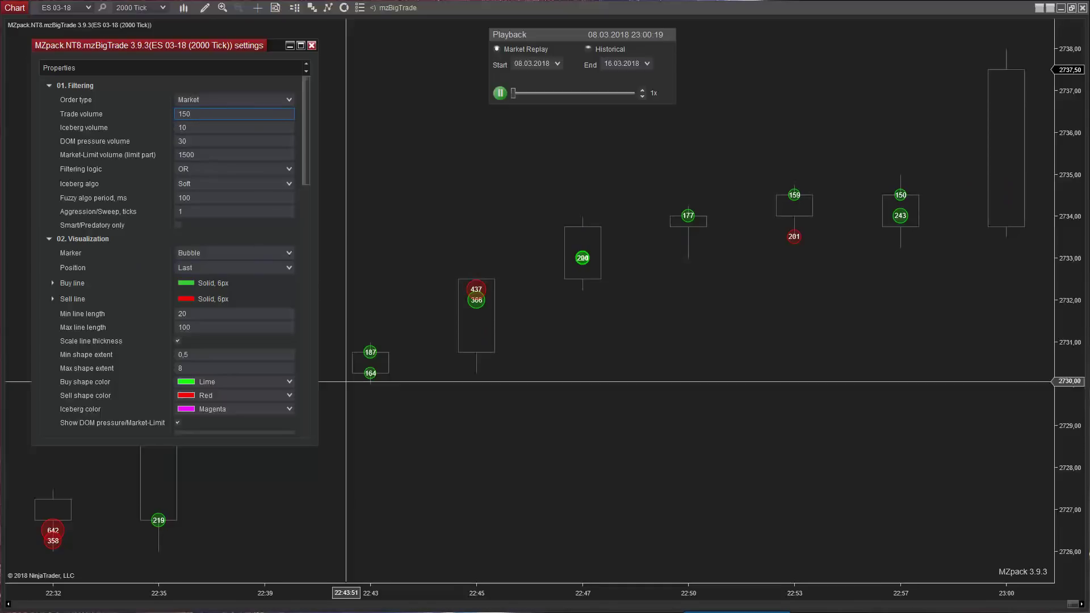
pyautogui.moveTo(476, 590); pyautogui.dragTo(543, 588)
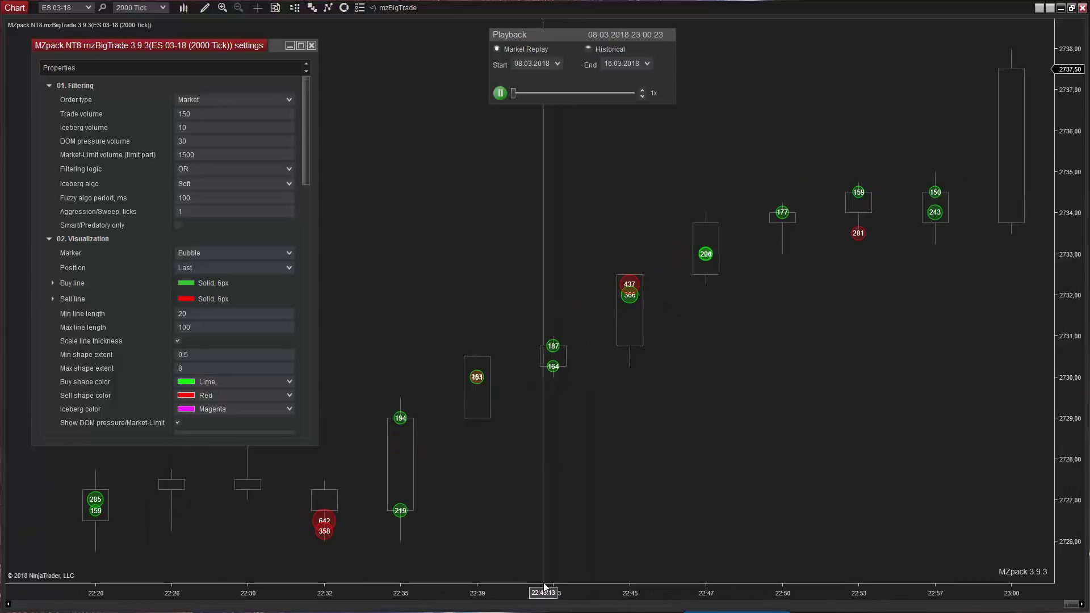
pyautogui.click(645, 90)
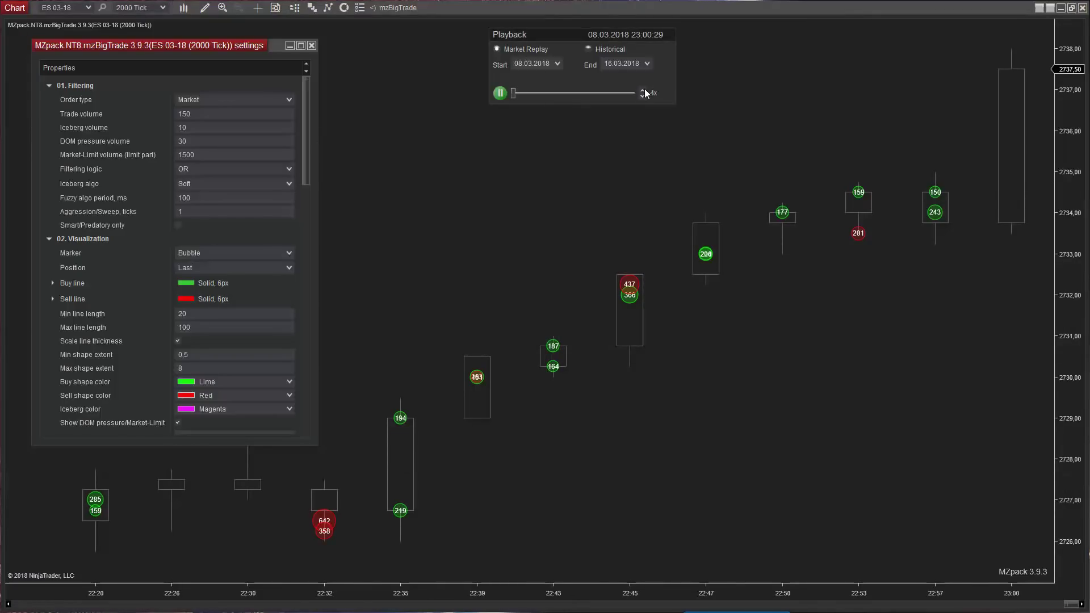
# Speed the replay up further, set Max shape extent to 2, pause, and enter Iceberg volume 10.
pyautogui.click(645, 91)
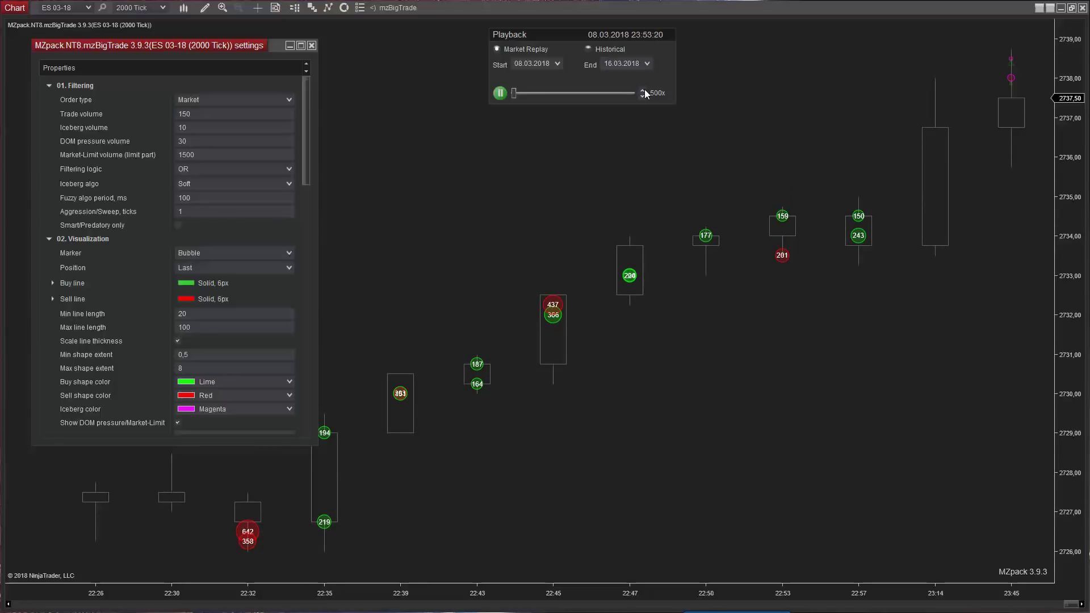
pyautogui.click(191, 368)
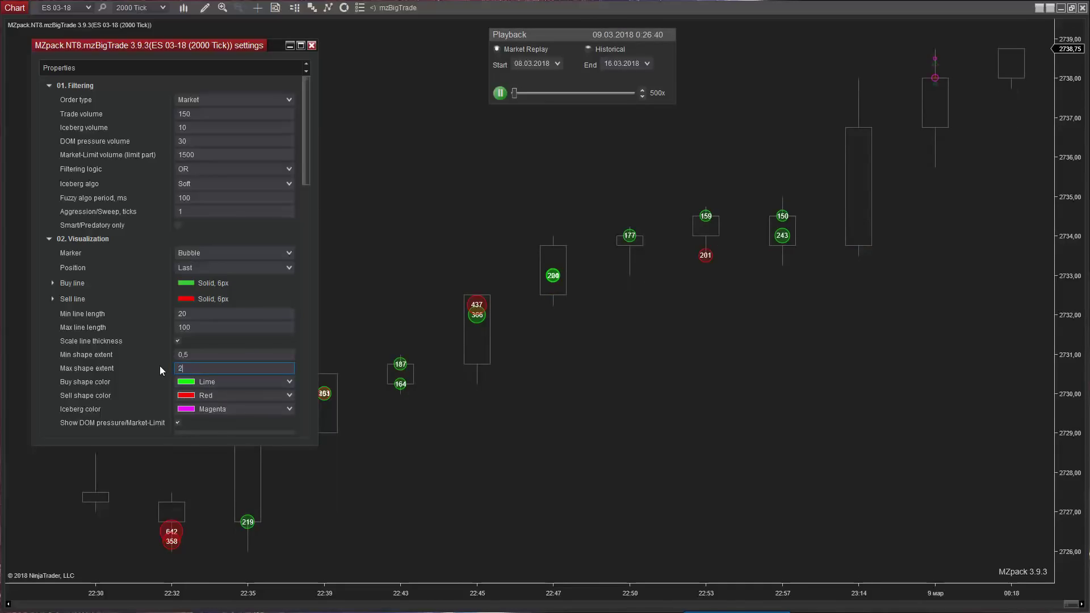
pyautogui.click(499, 93)
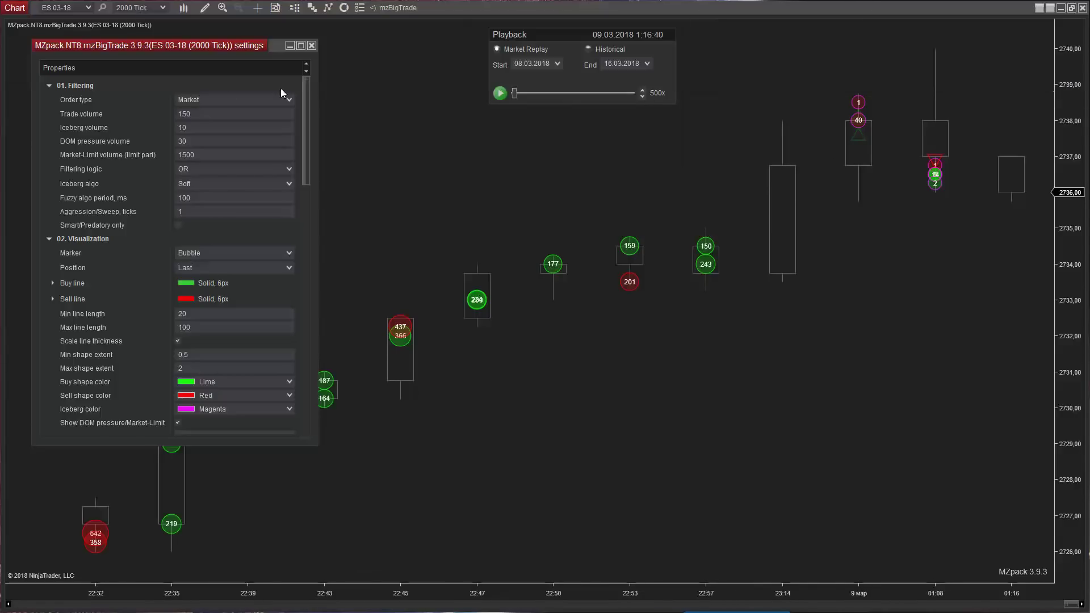
pyautogui.click(181, 123)
pyautogui.write('10')
# Adjust the Iceberg volume to 10 and set DOM pressure volume to 50.
pyautogui.click(166, 128)
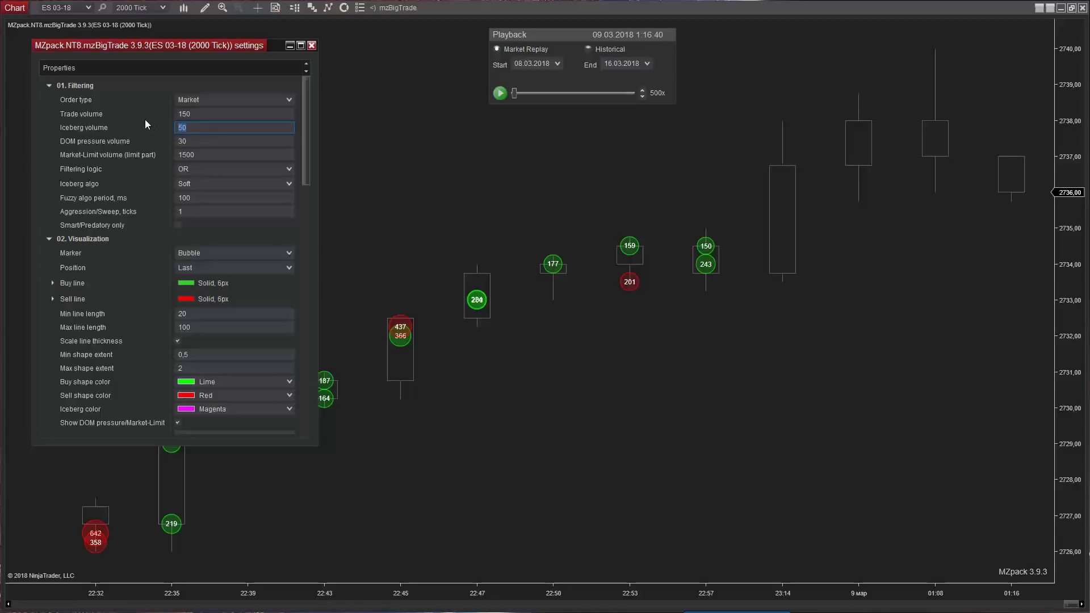
pyautogui.write('1')
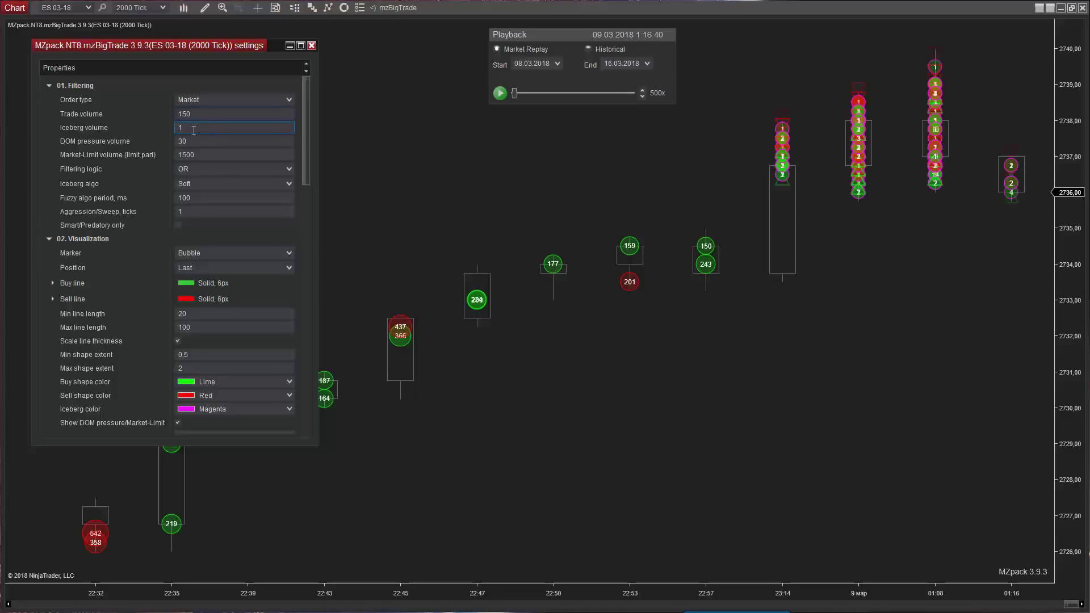
pyautogui.moveTo(193, 128); pyautogui.dragTo(164, 128)
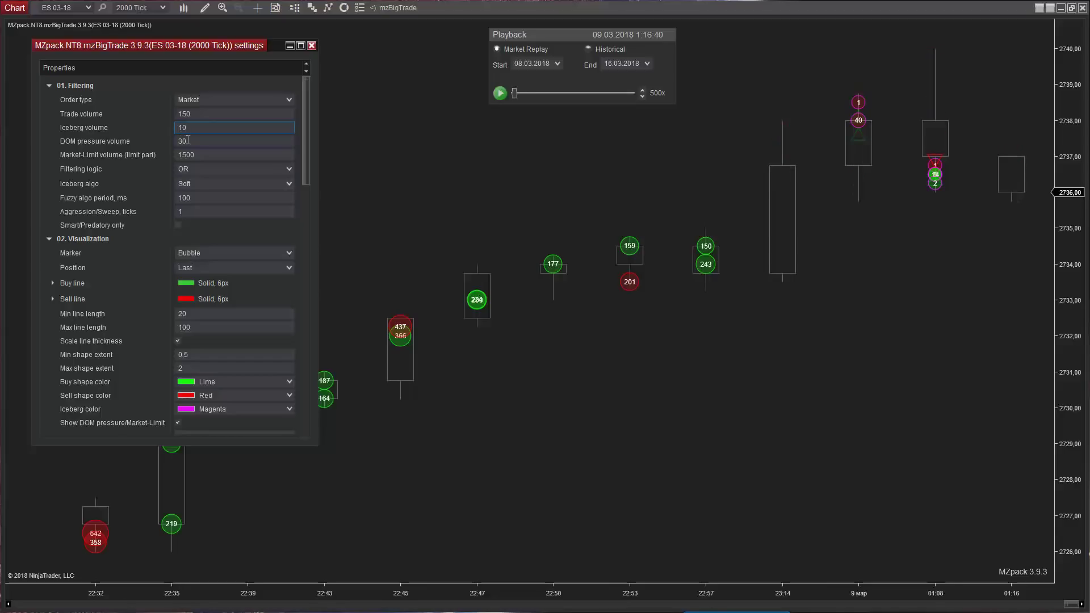
pyautogui.moveTo(188, 141); pyautogui.dragTo(172, 140)
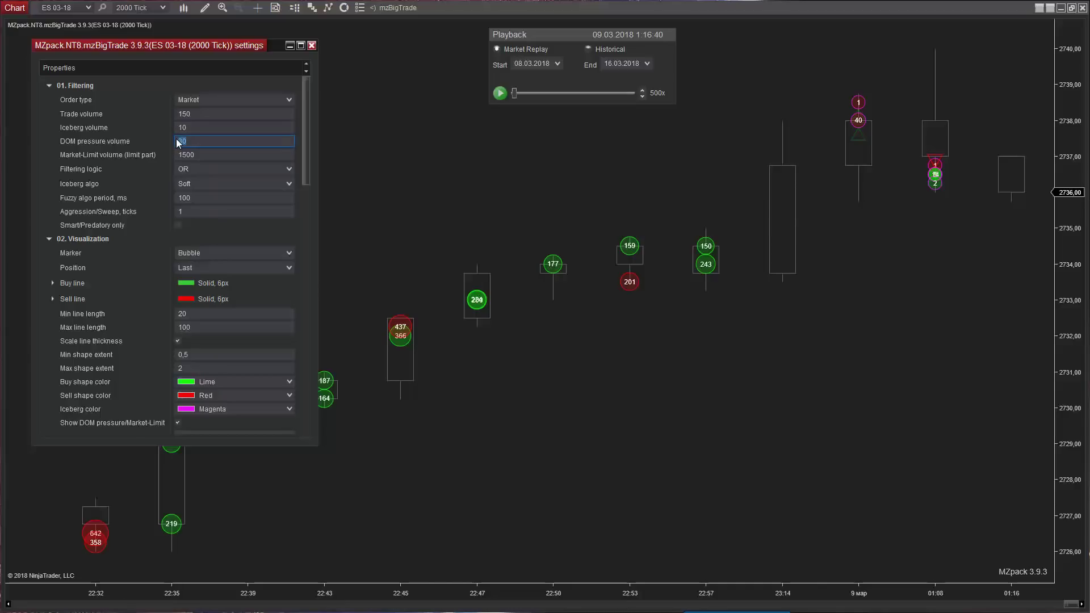
pyautogui.write('50')
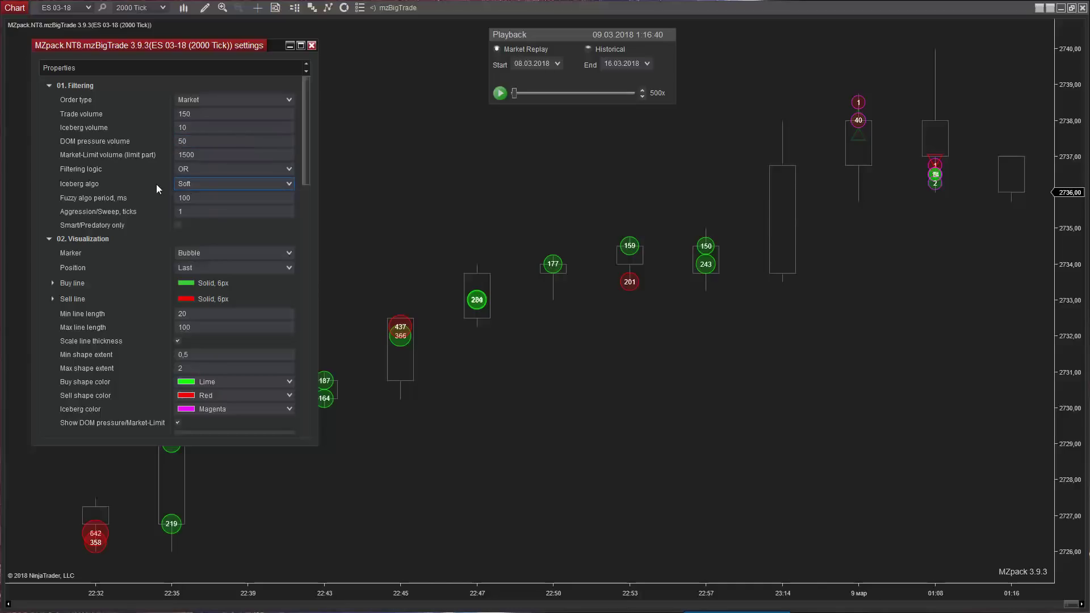
# Try the Hard and Soft iceberg algorithms, then settle on Fuzzy and move to Fuzzy algo period.
pyautogui.click(193, 183)
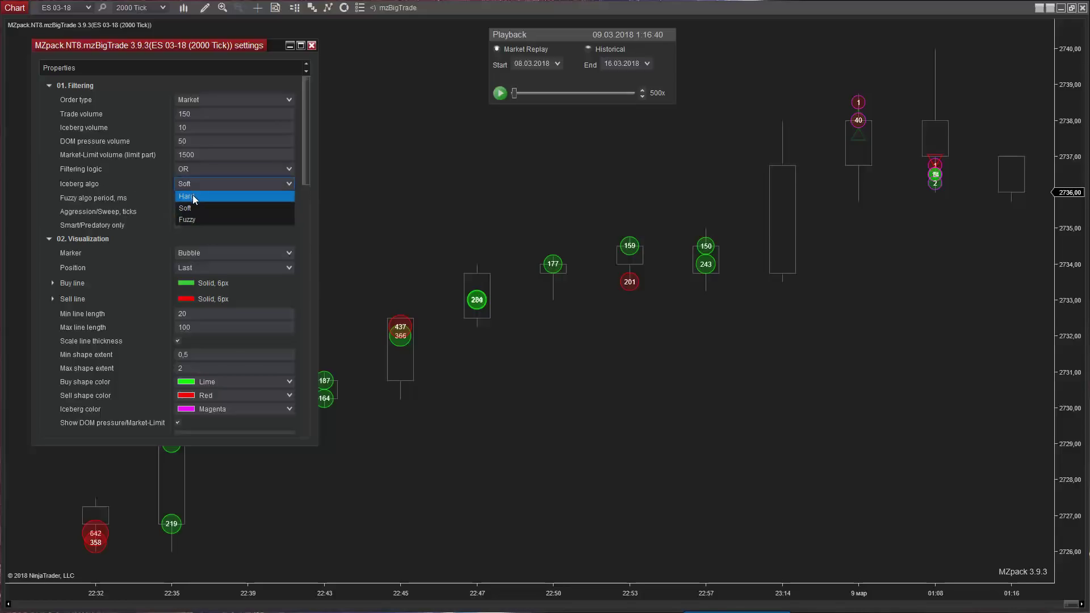
pyautogui.click(193, 195)
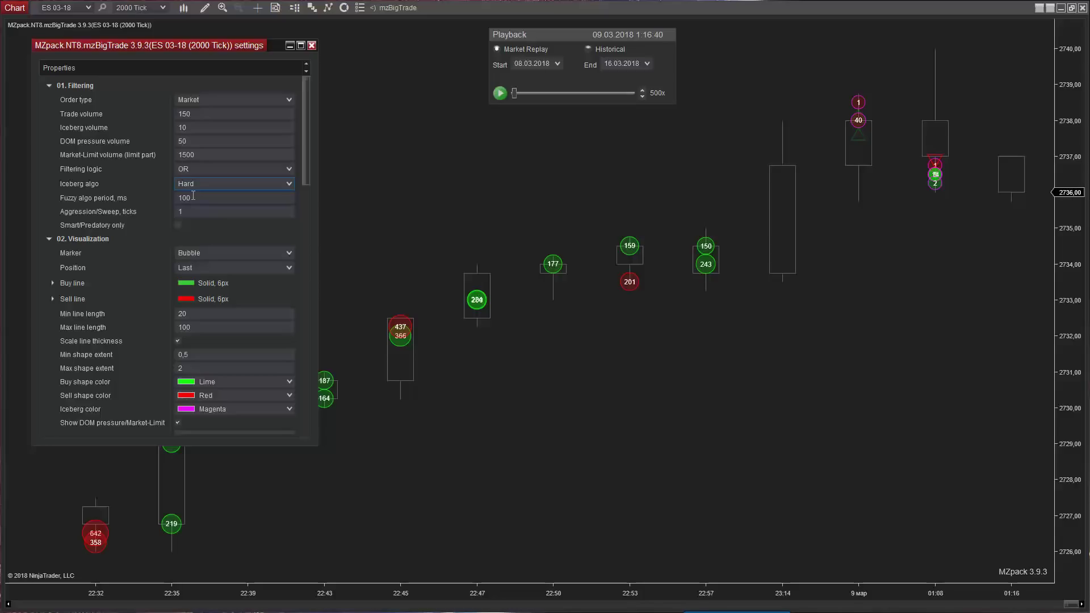
pyautogui.click(194, 183)
pyautogui.click(191, 207)
pyautogui.click(198, 183)
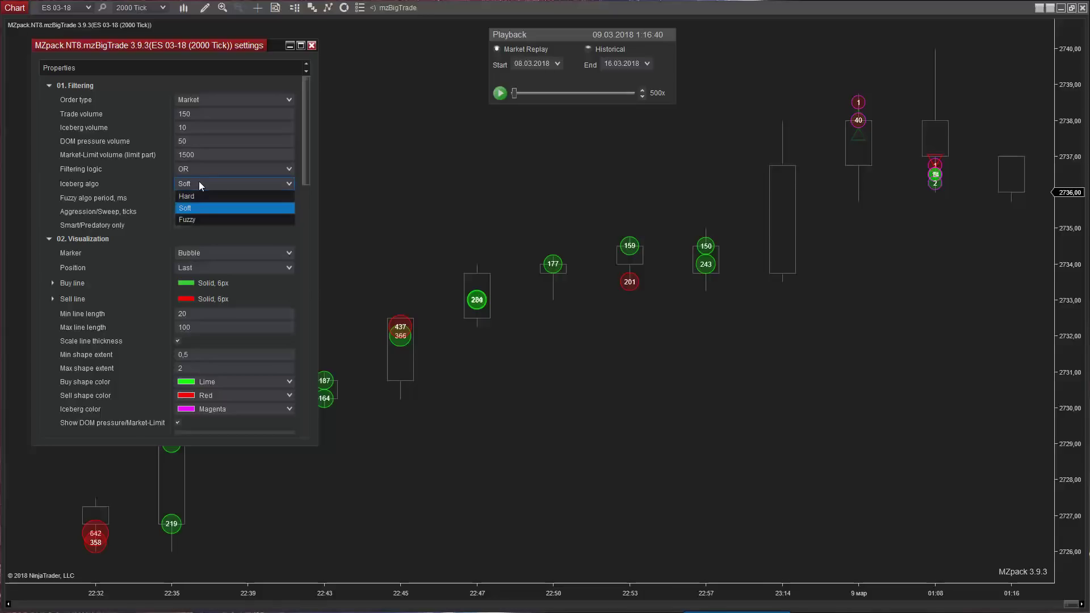
pyautogui.click(191, 221)
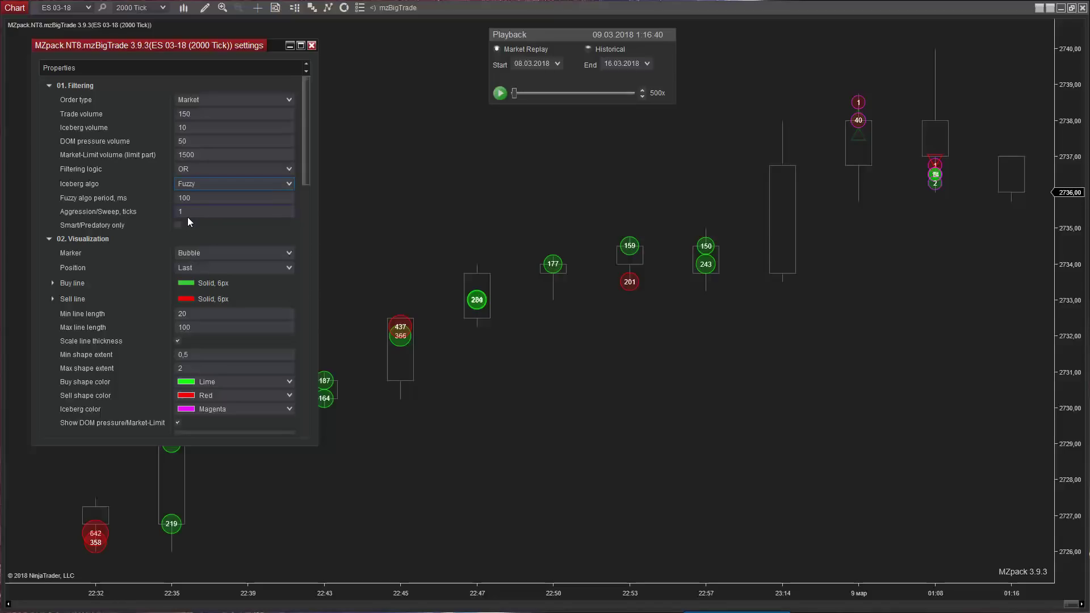
pyautogui.press('Tab')
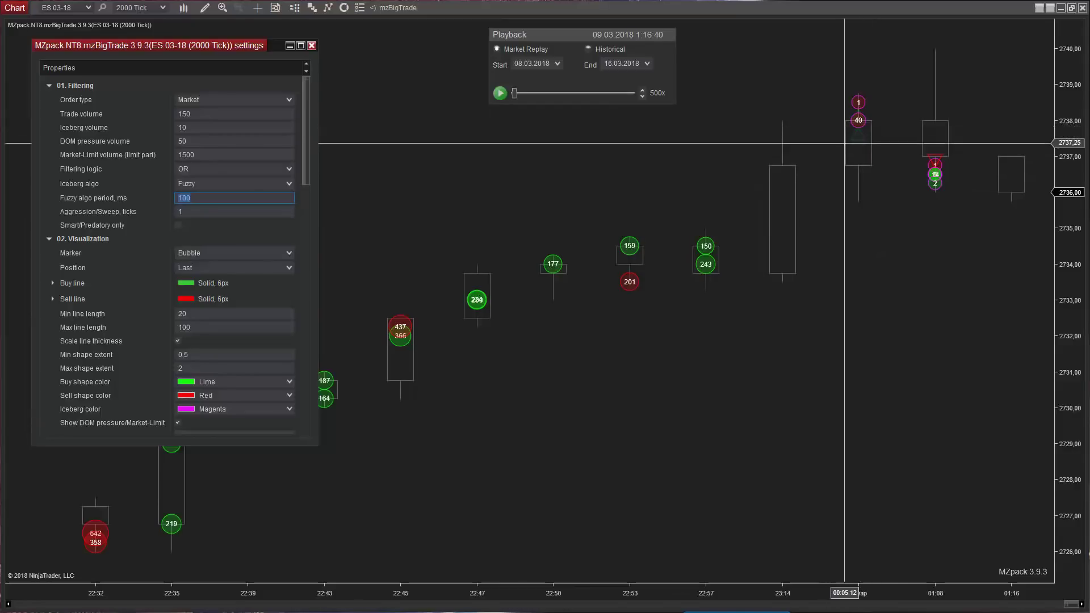
# Resume the market replay playback.
pyautogui.moveTo(858, 126)
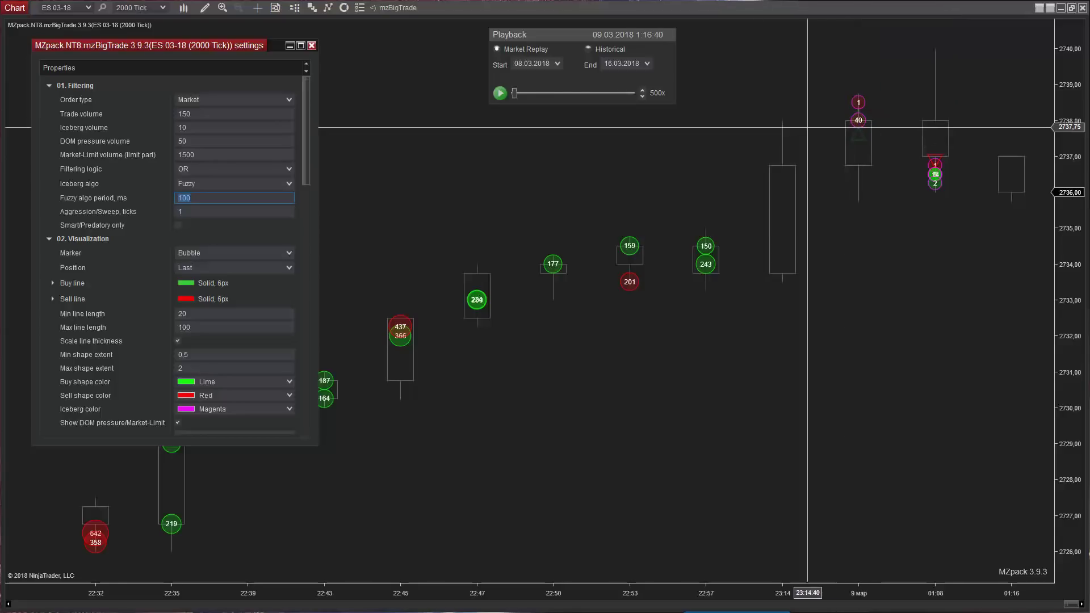
pyautogui.click(501, 93)
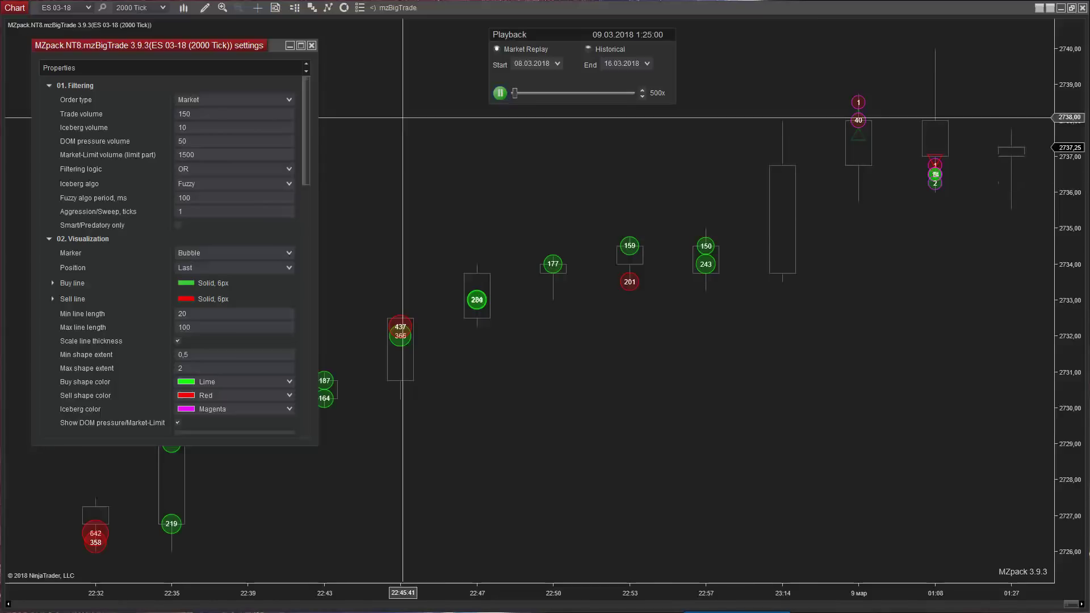
pyautogui.moveTo(304, 137); pyautogui.dragTo(312, 233)
# Disable mzBigTrade alerts, raise the replay speed to Max, and compress the time axis.
pyautogui.click(177, 296)
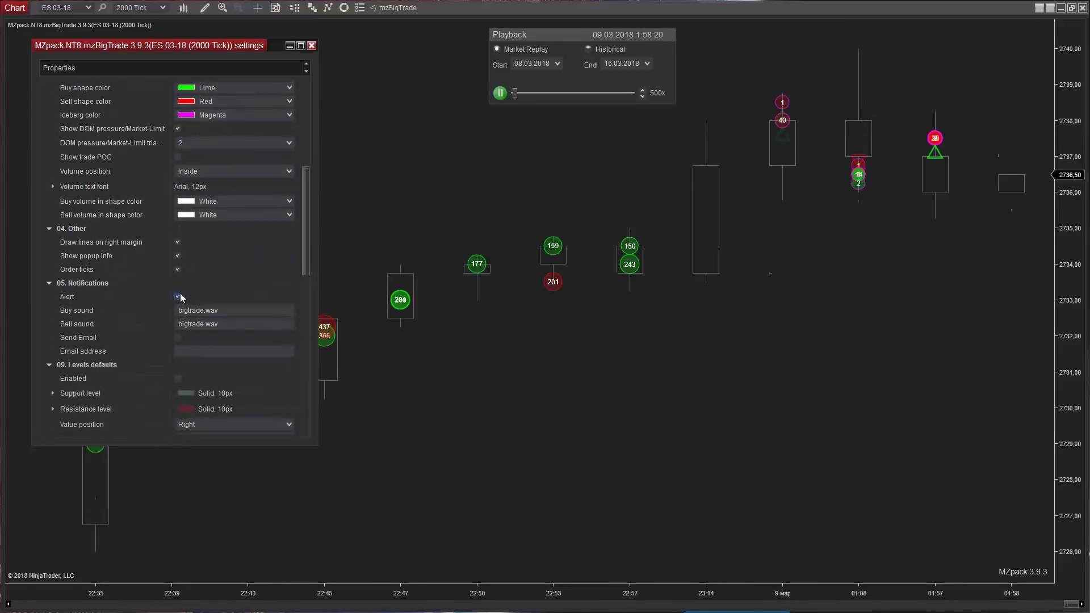
pyautogui.moveTo(303, 199); pyautogui.dragTo(304, 96)
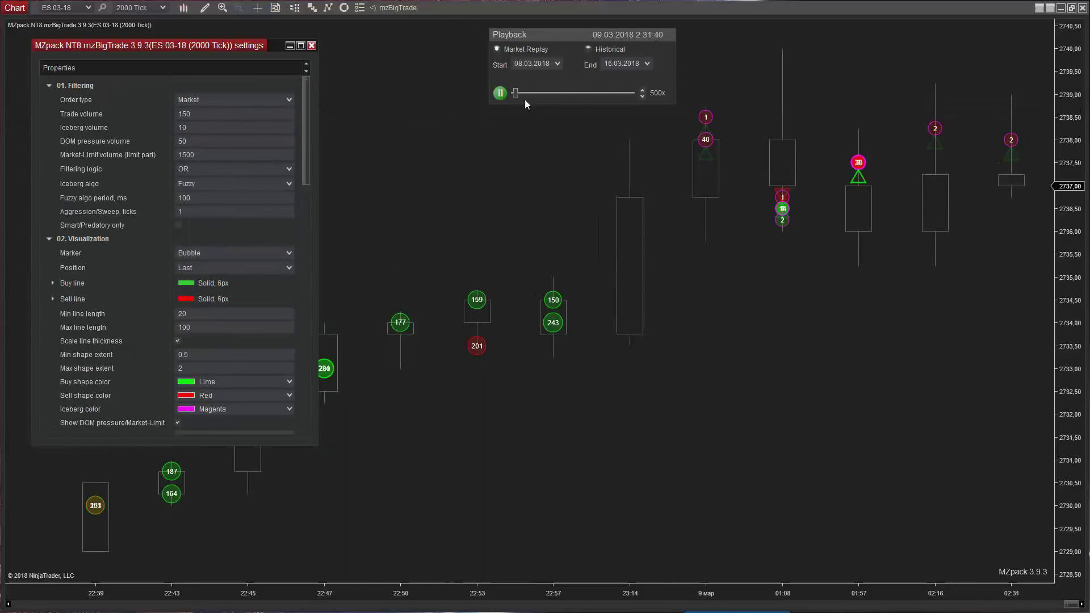
pyautogui.click(644, 90)
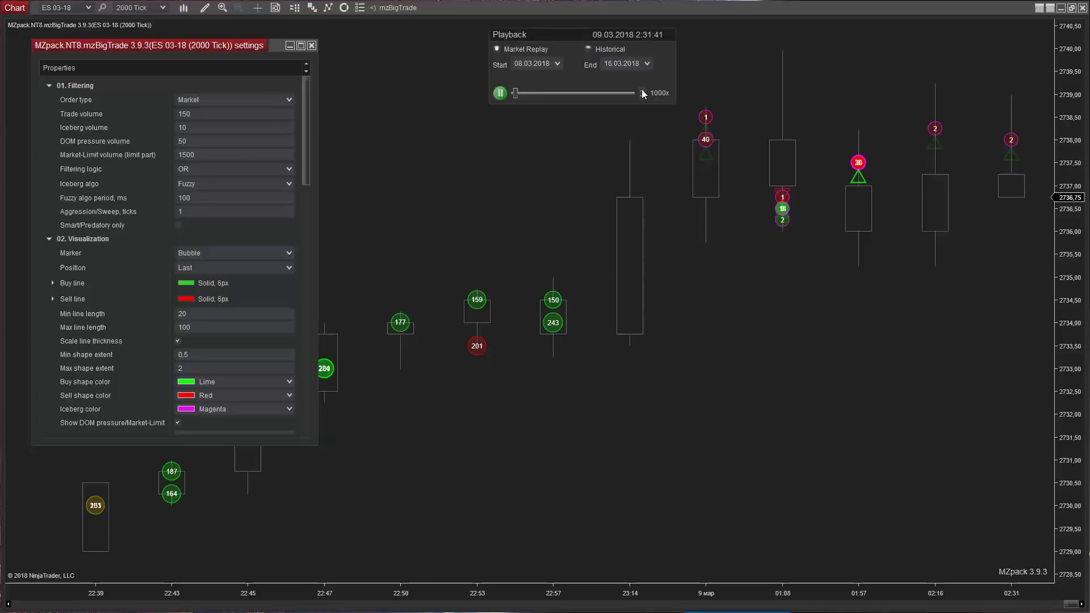
pyautogui.click(642, 89)
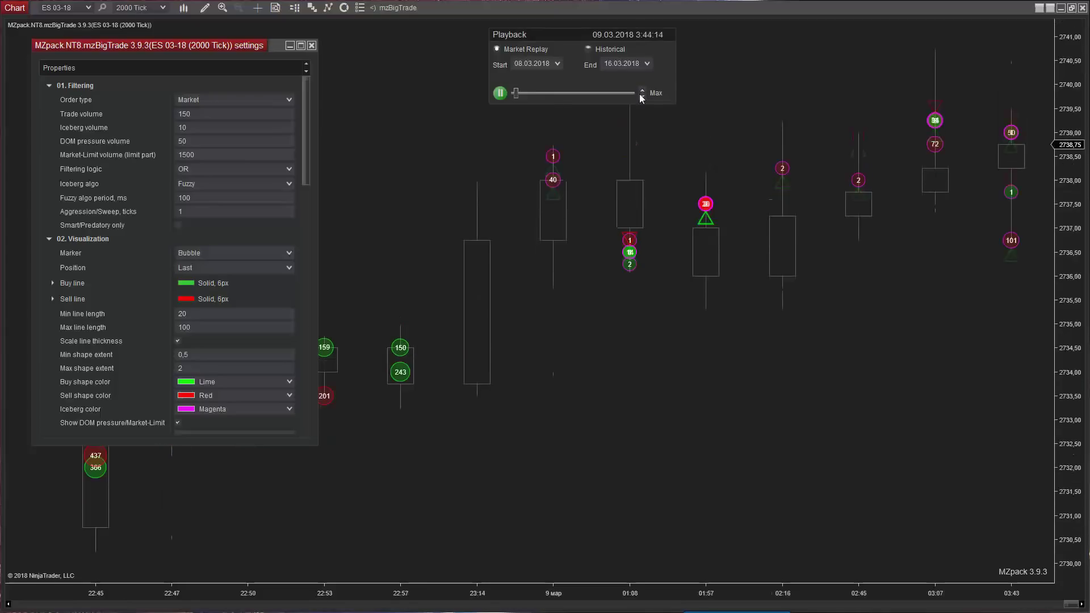
pyautogui.moveTo(447, 594); pyautogui.dragTo(615, 590)
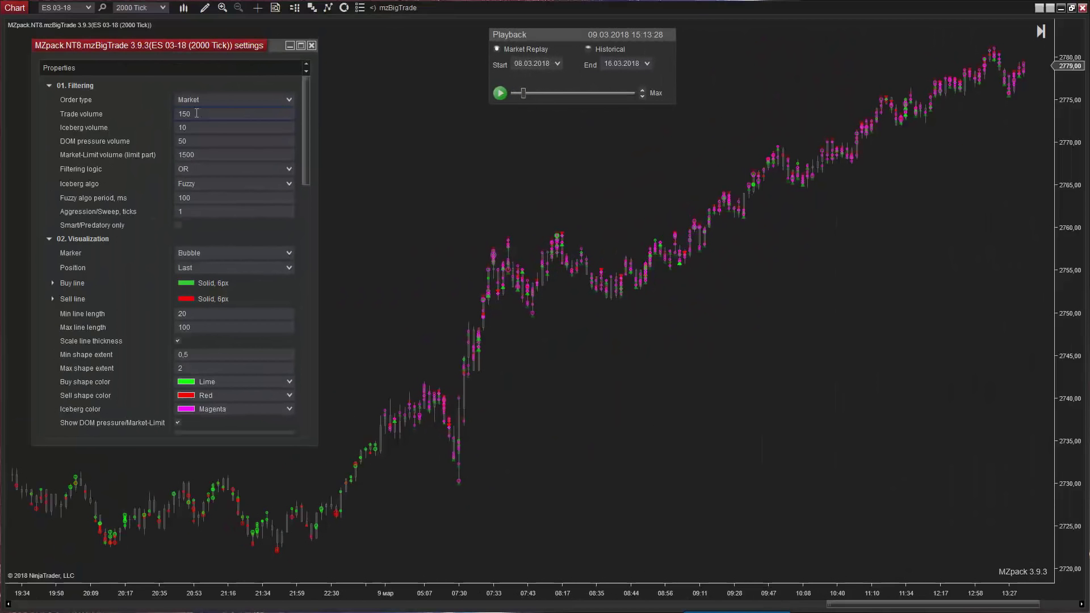
# Set Trade volume 200, Iceberg volume 50, Max shape extent 5, and AND filtering logic.
pyautogui.click(193, 114)
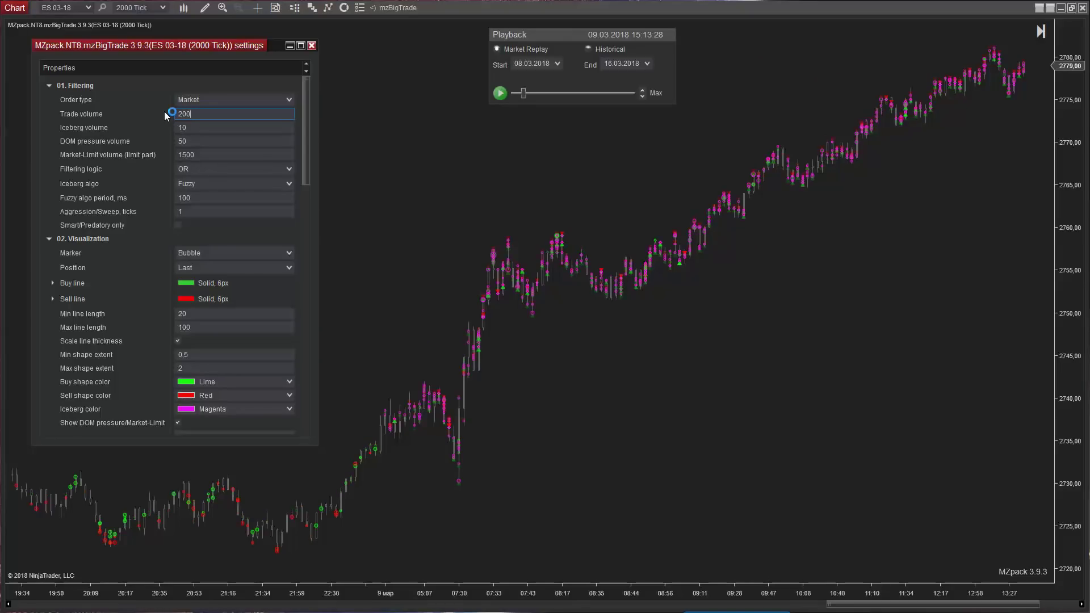
pyautogui.press('Tab')
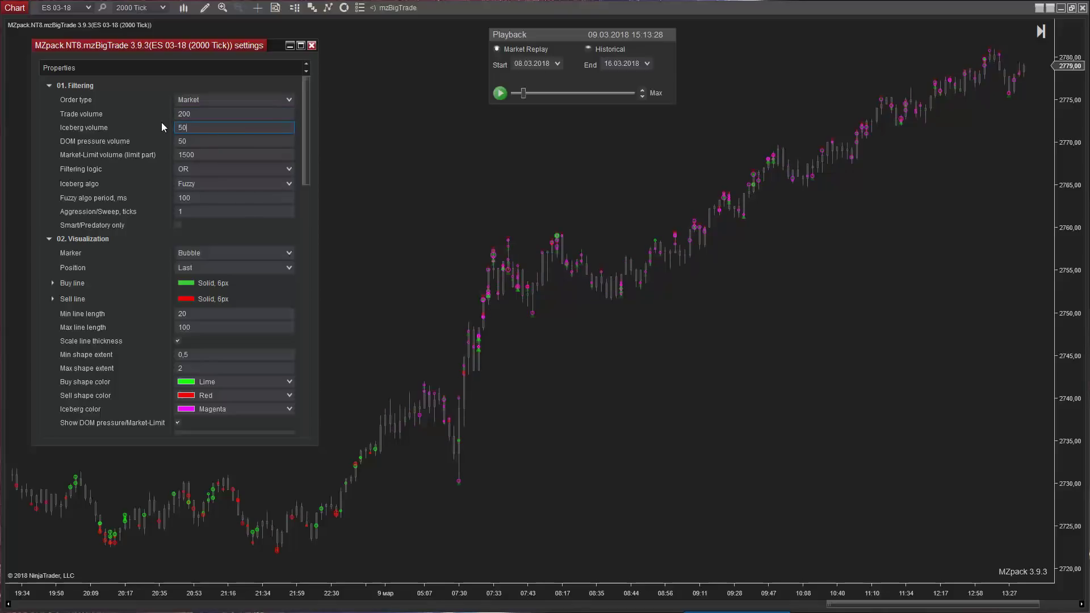
pyautogui.click(186, 367)
pyautogui.write('5')
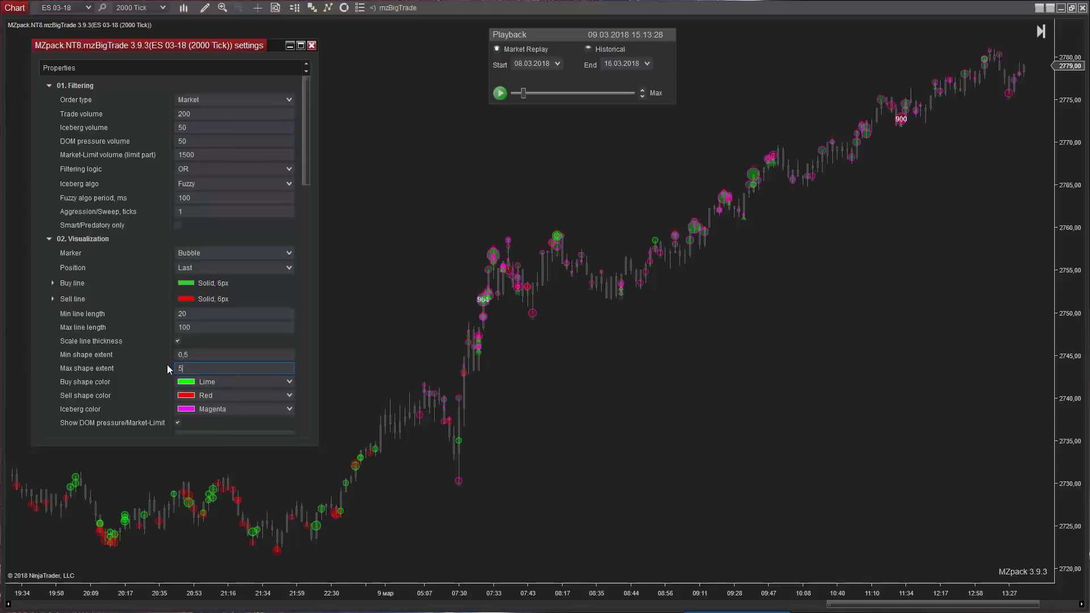
pyautogui.click(287, 168)
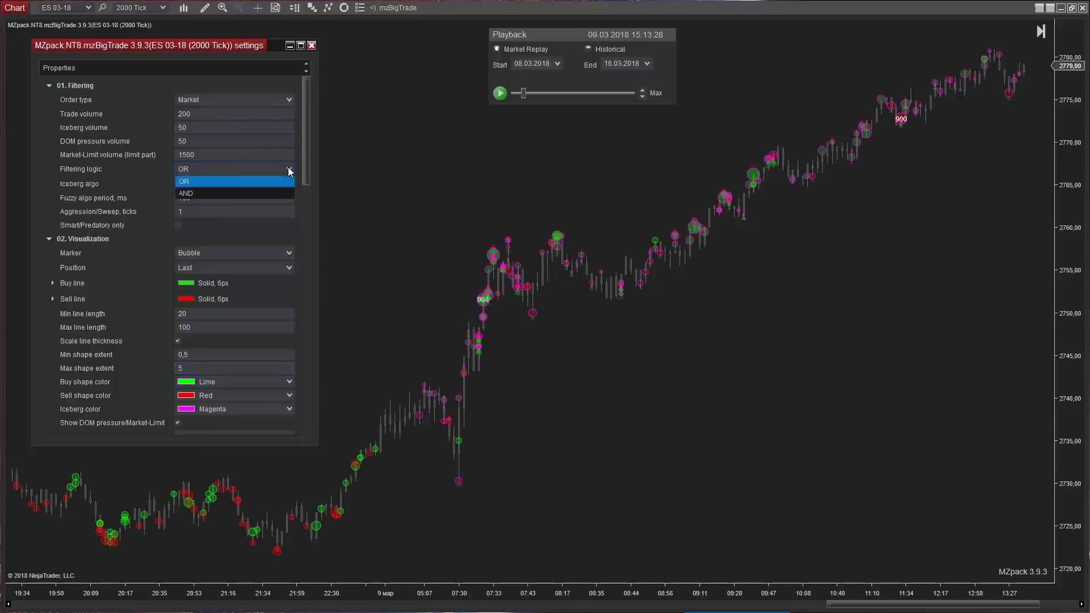
pyautogui.click(195, 193)
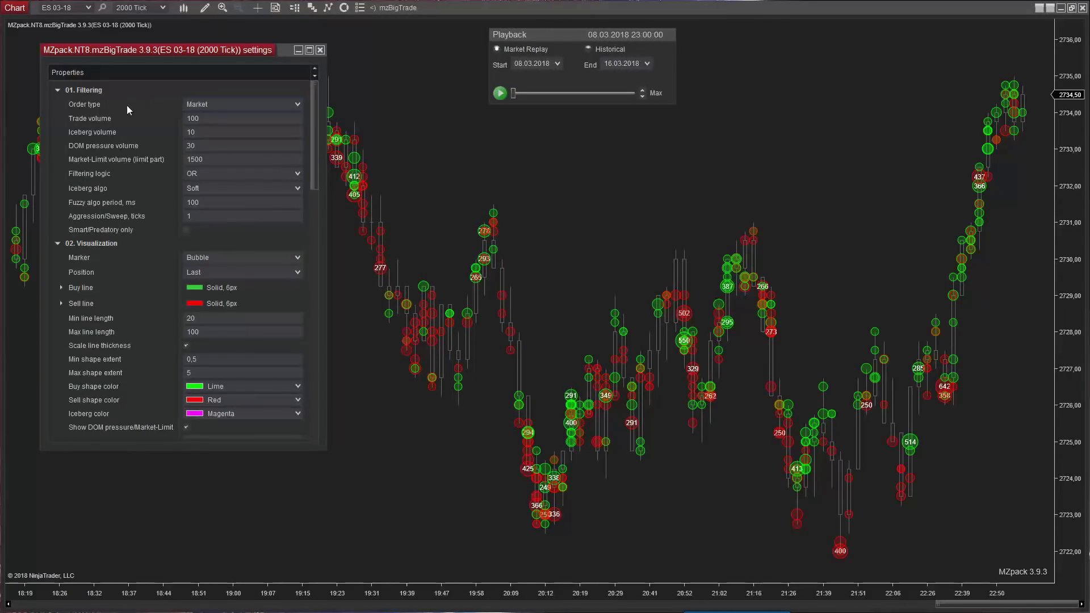
# Set the order type to MarketLimit, start the replay, and set Trade volume to 1500.
pyautogui.click(224, 103)
pyautogui.click(217, 127)
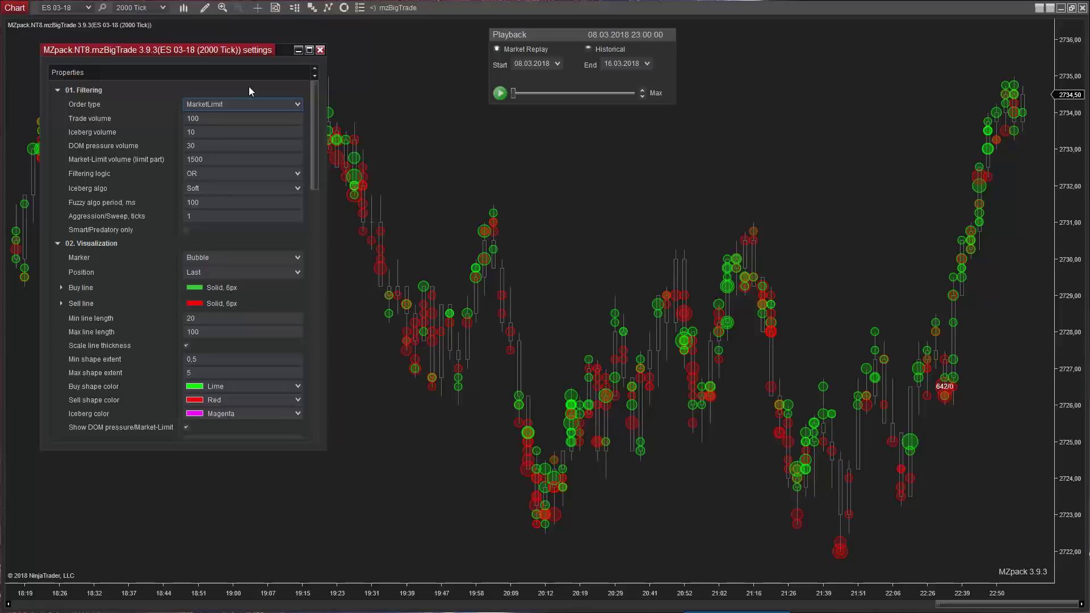
pyautogui.click(499, 93)
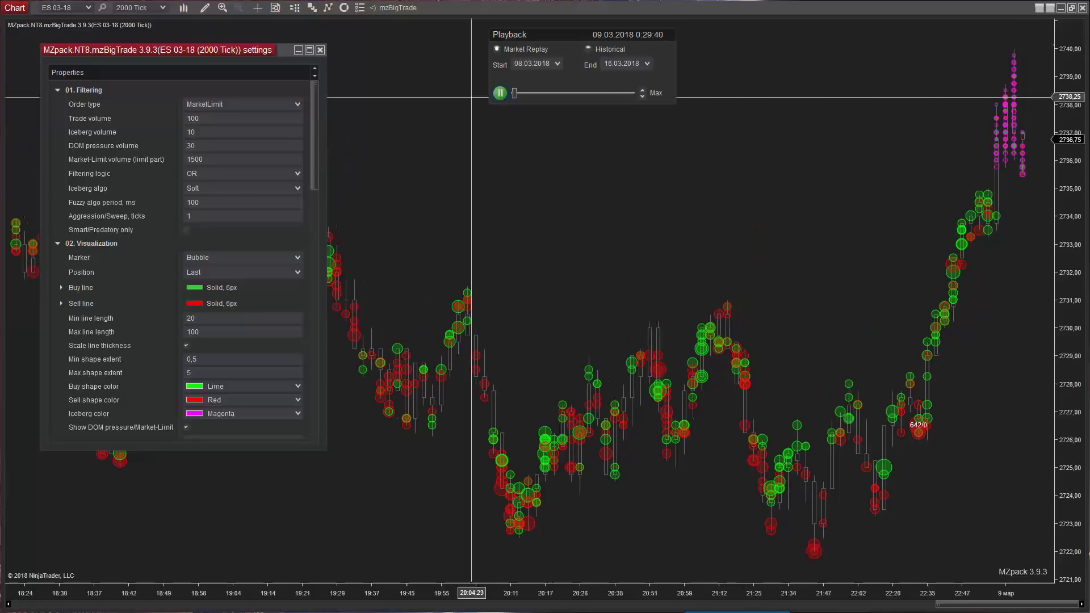
pyautogui.click(207, 116)
pyautogui.press('BackSpace')
pyautogui.press('BackSpace')
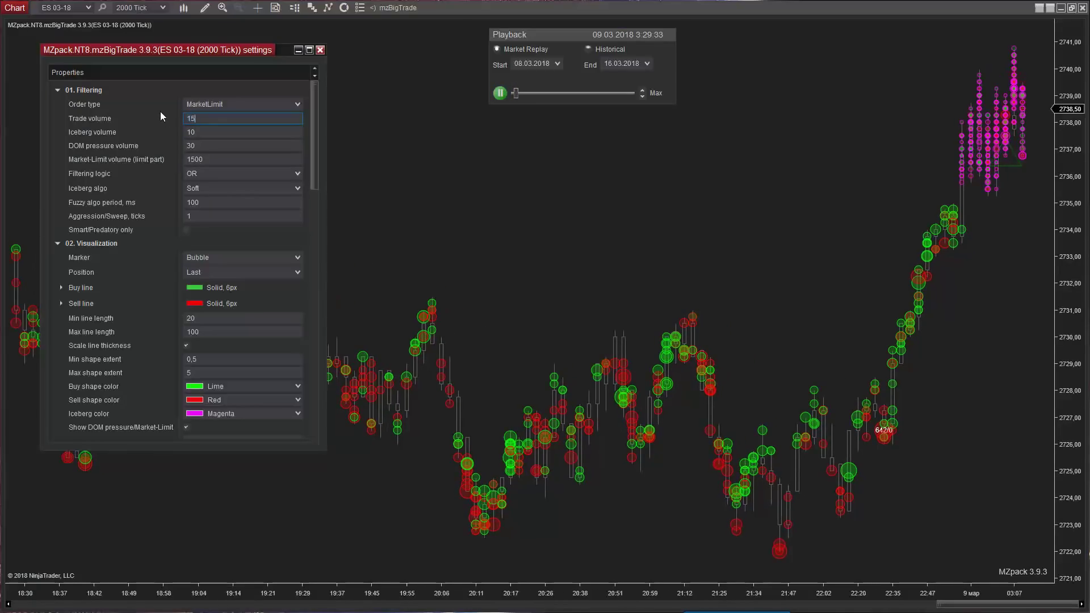
pyautogui.write('500')
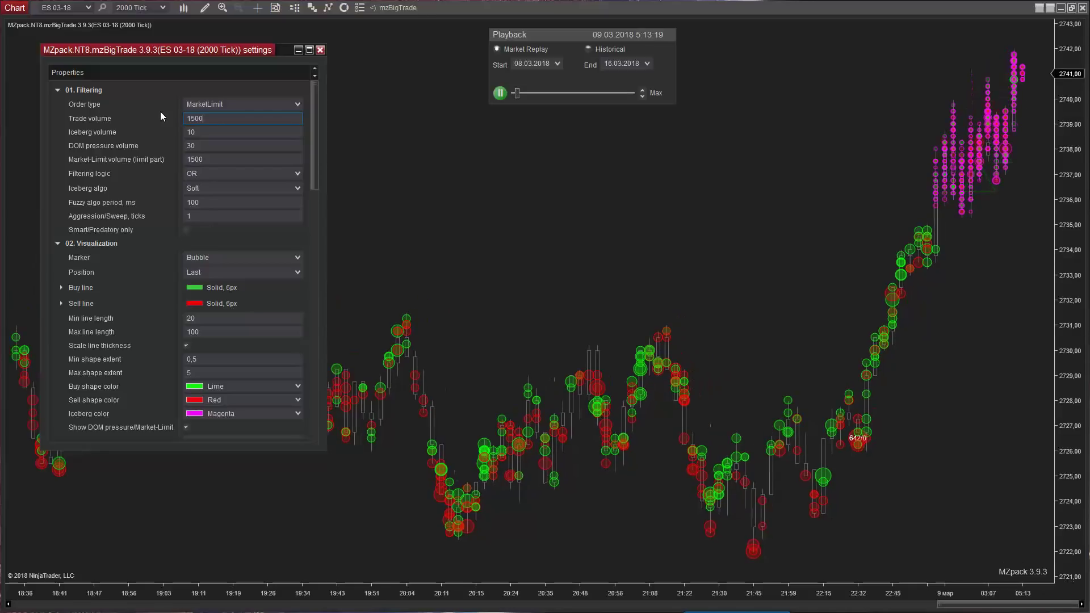
# Set Iceberg volume to 3000 and Market-Limit volume to 2500, then pause the replay.
pyautogui.click(202, 131)
pyautogui.moveTo(202, 131); pyautogui.dragTo(179, 131)
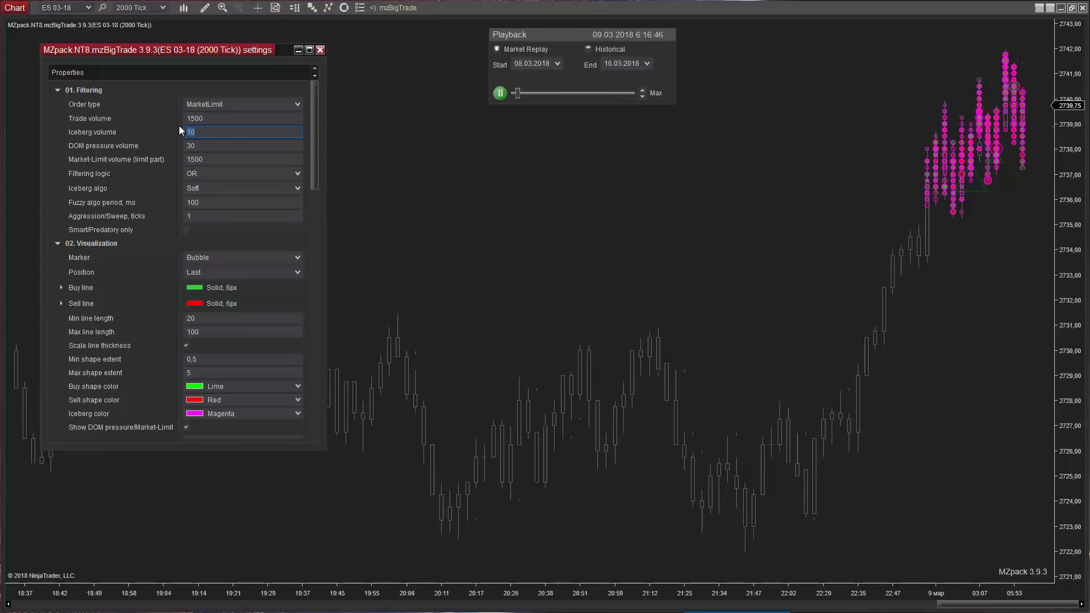
pyautogui.write('3000')
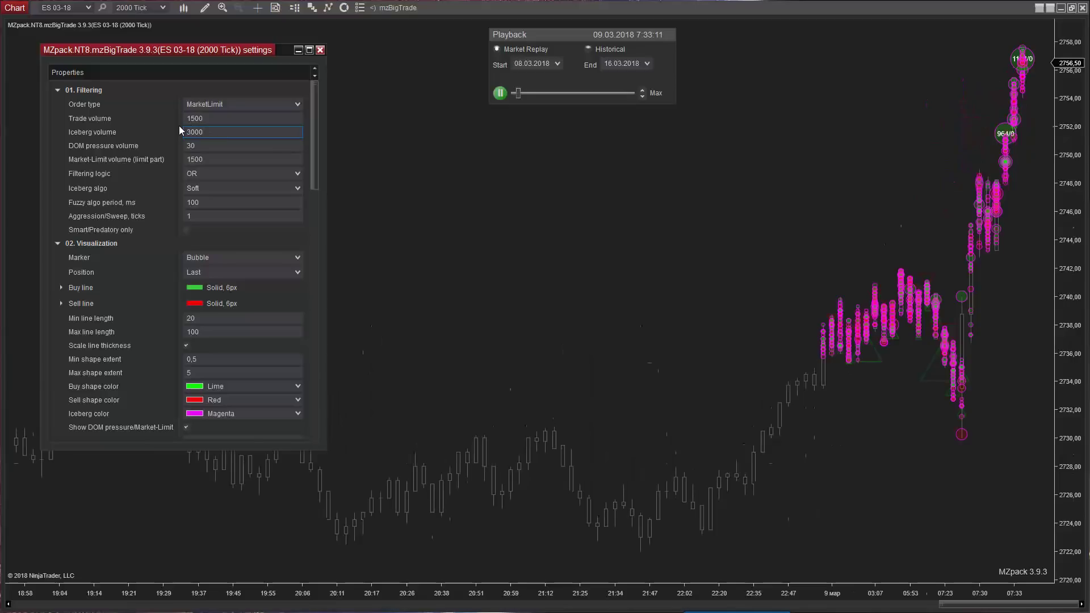
pyautogui.click(214, 159)
pyautogui.moveTo(213, 159); pyautogui.dragTo(160, 156)
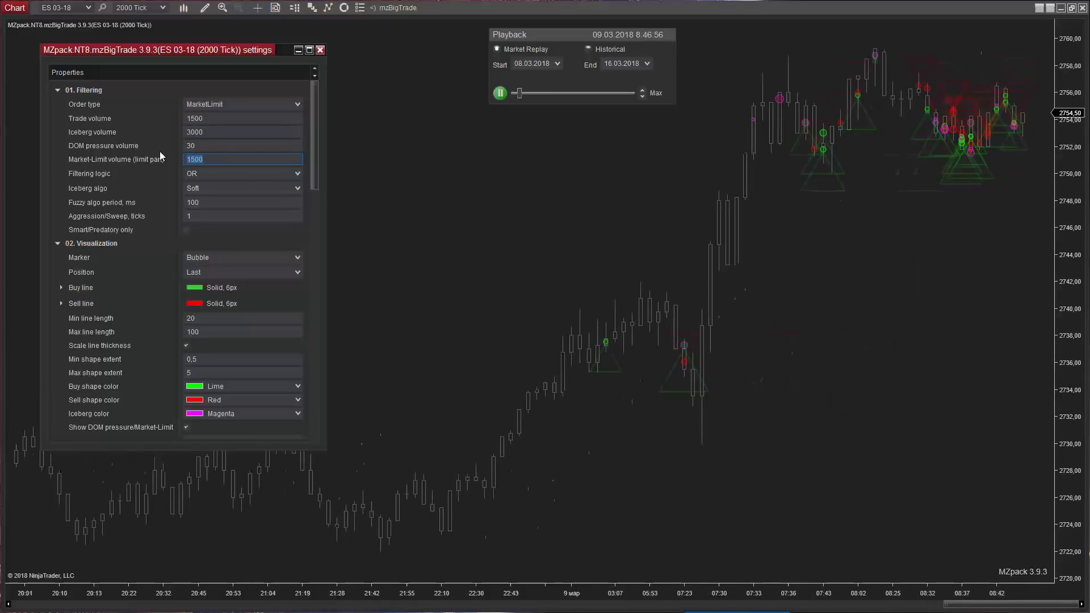
pyautogui.write('2500')
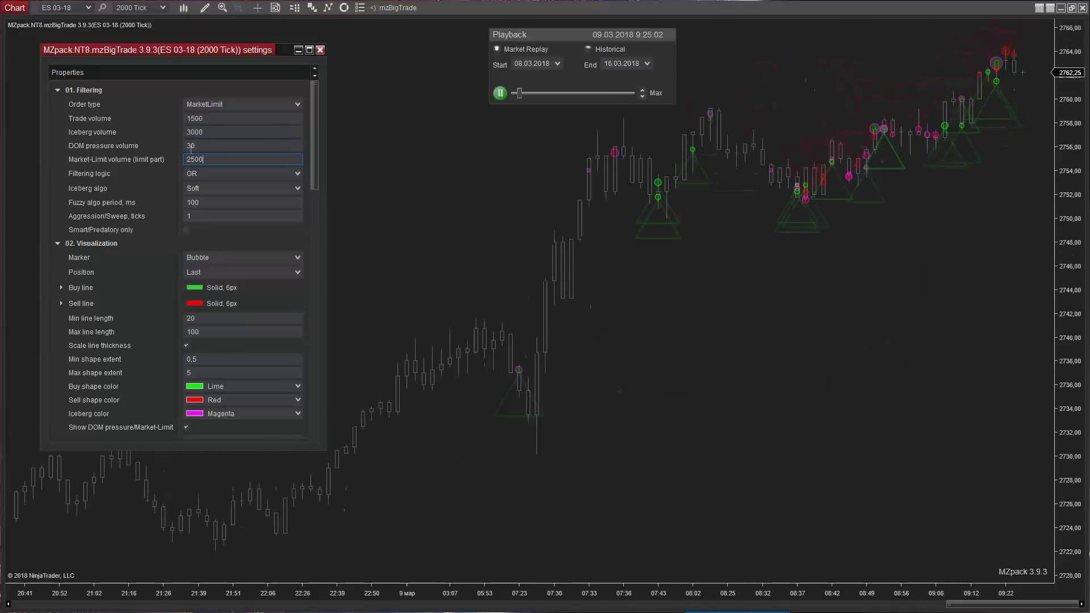
pyautogui.click(500, 93)
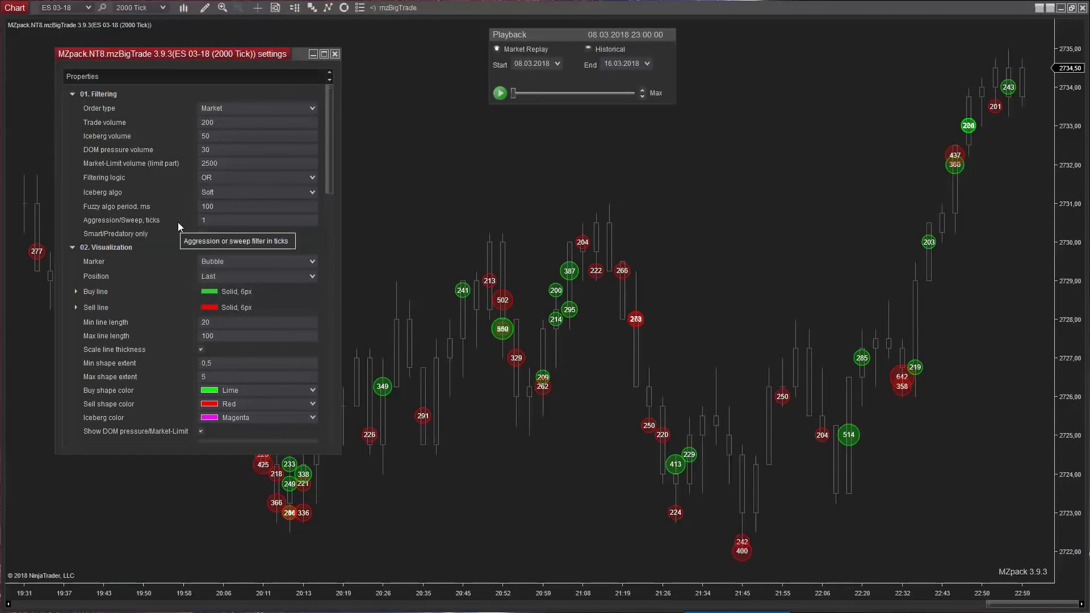
# Set Aggression/Sweep ticks to 1, switch the marker style to Bar, and compress the time axis.
pyautogui.click(197, 221)
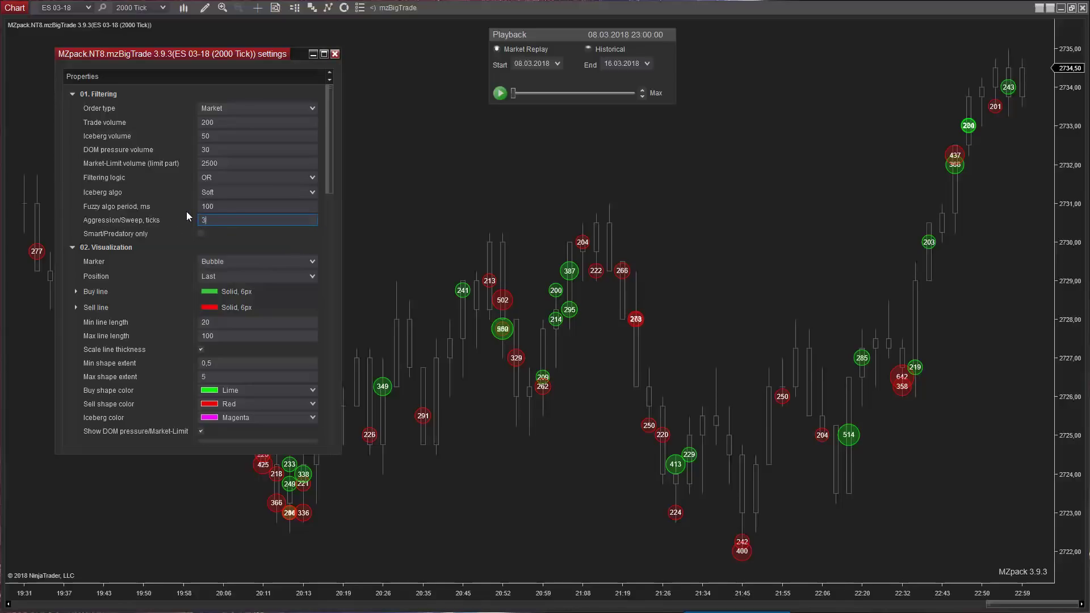
pyautogui.press('Return')
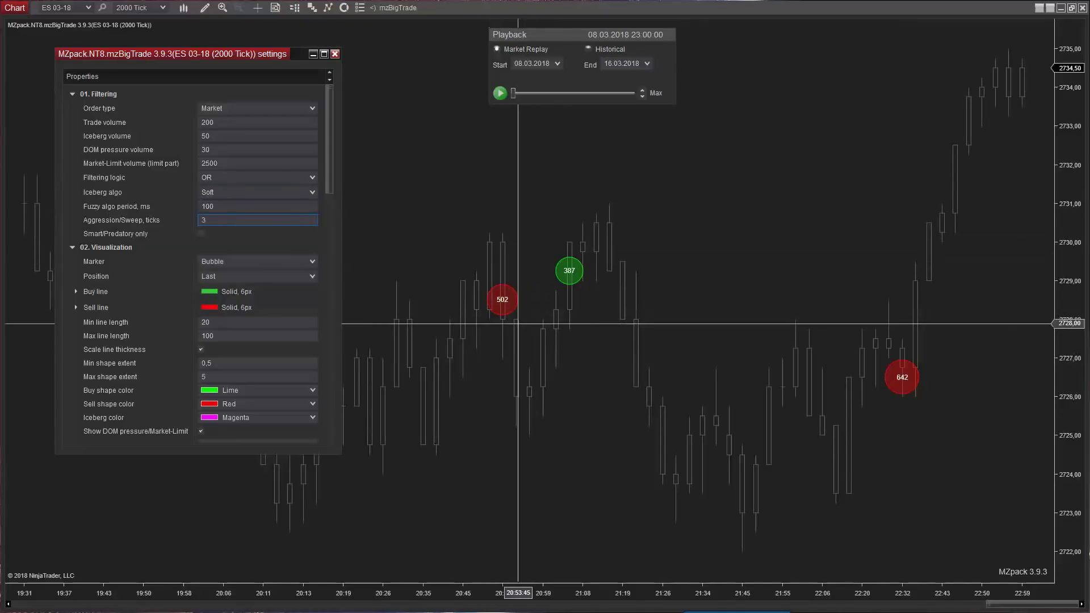
pyautogui.moveTo(498, 293)
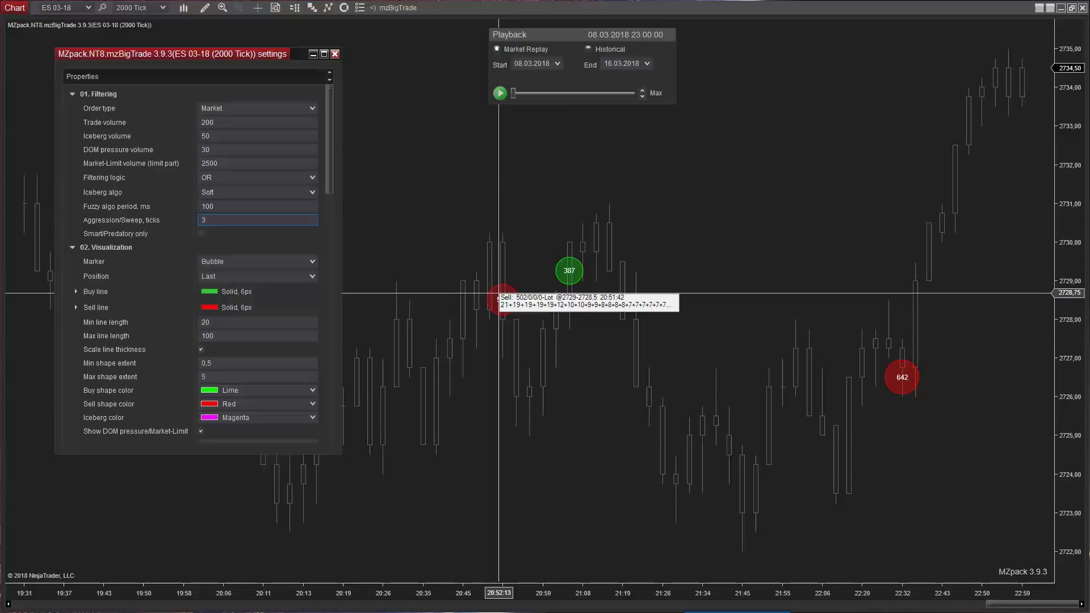
pyautogui.click(312, 262)
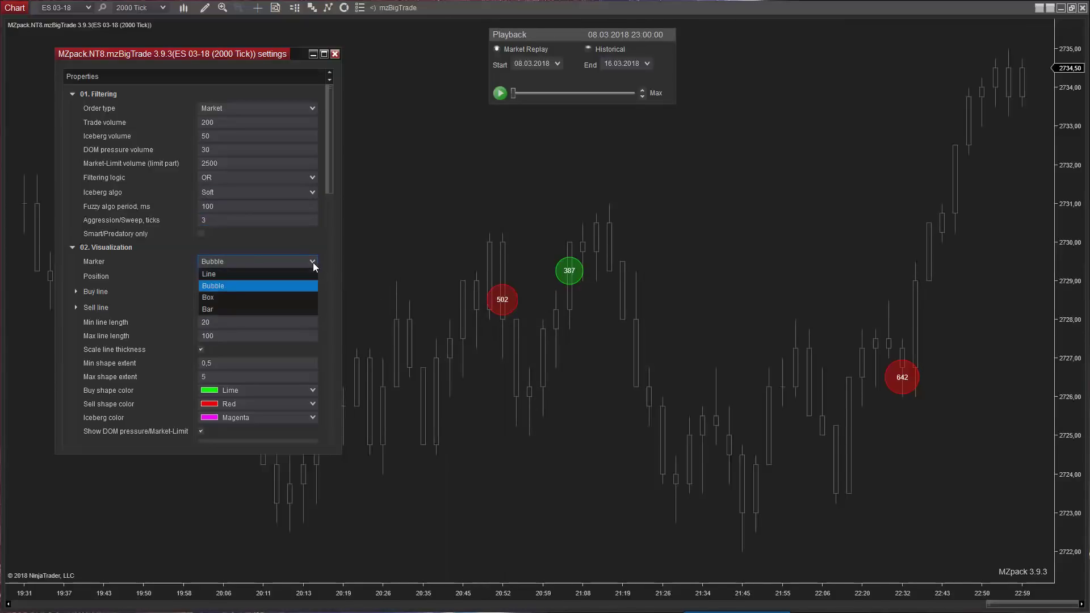
pyautogui.click(226, 309)
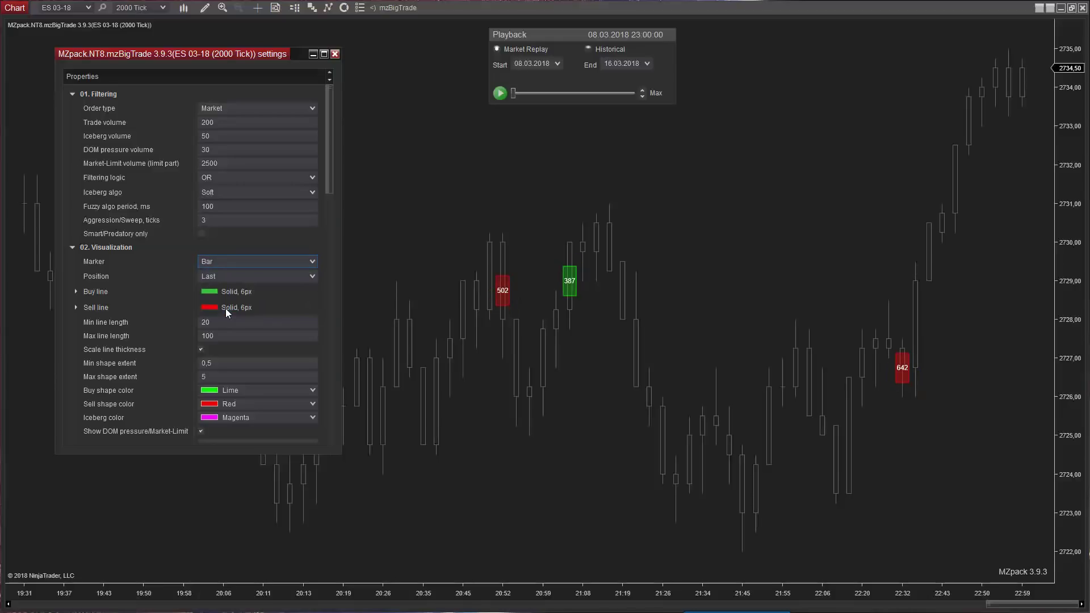
pyautogui.moveTo(426, 593); pyautogui.dragTo(491, 593)
pyautogui.moveTo(618, 593); pyautogui.dragTo(653, 580)
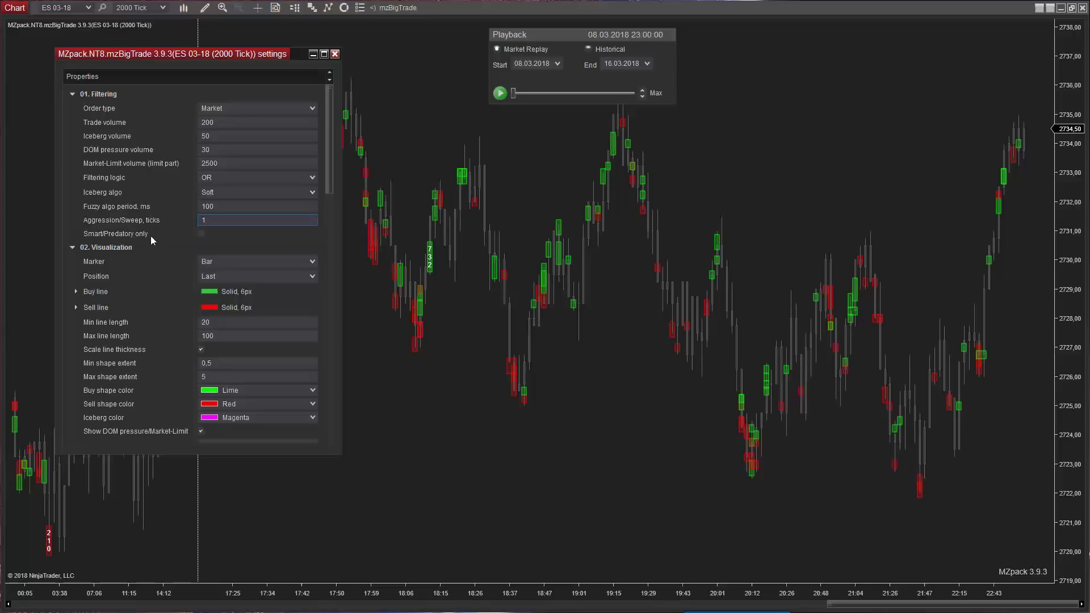
# Restrict markers to Smart/Predatory trades only, resume the replay, and switch the marker style to Box.
pyautogui.click(200, 234)
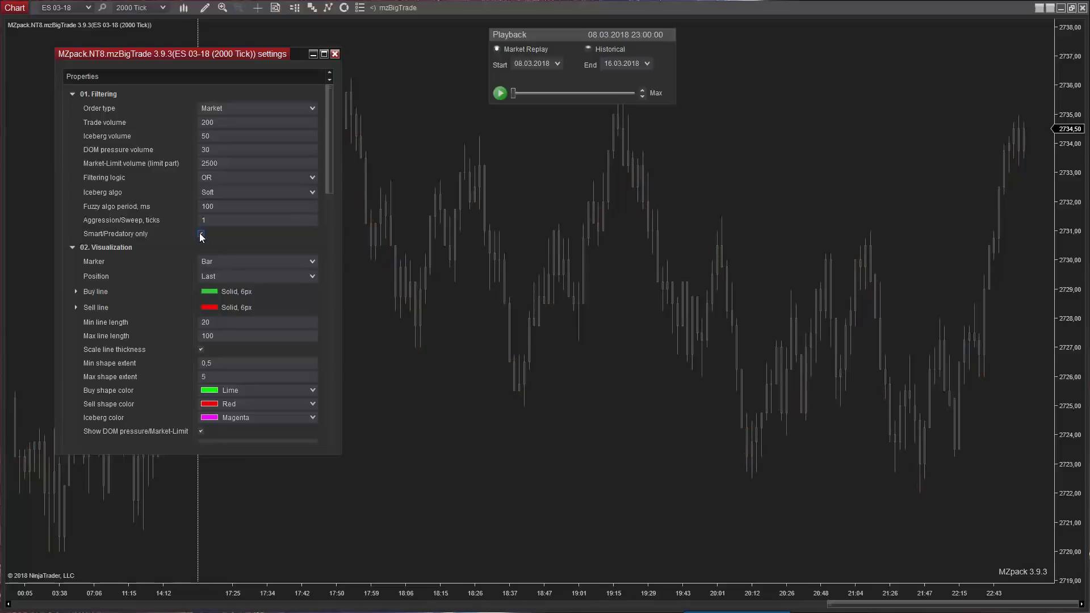
pyautogui.click(499, 94)
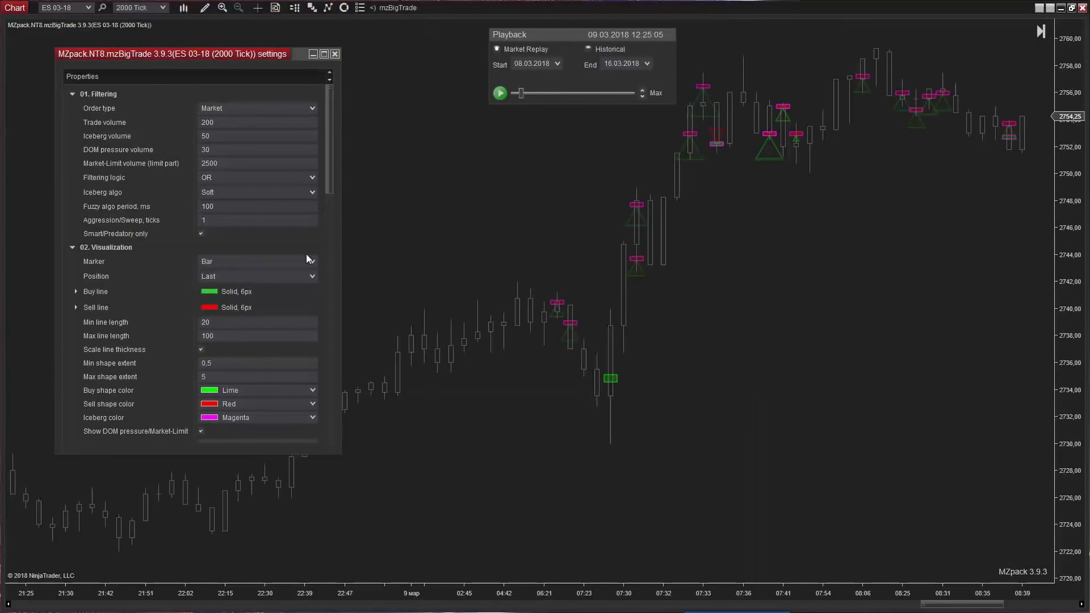
pyautogui.click(311, 261)
pyautogui.click(224, 298)
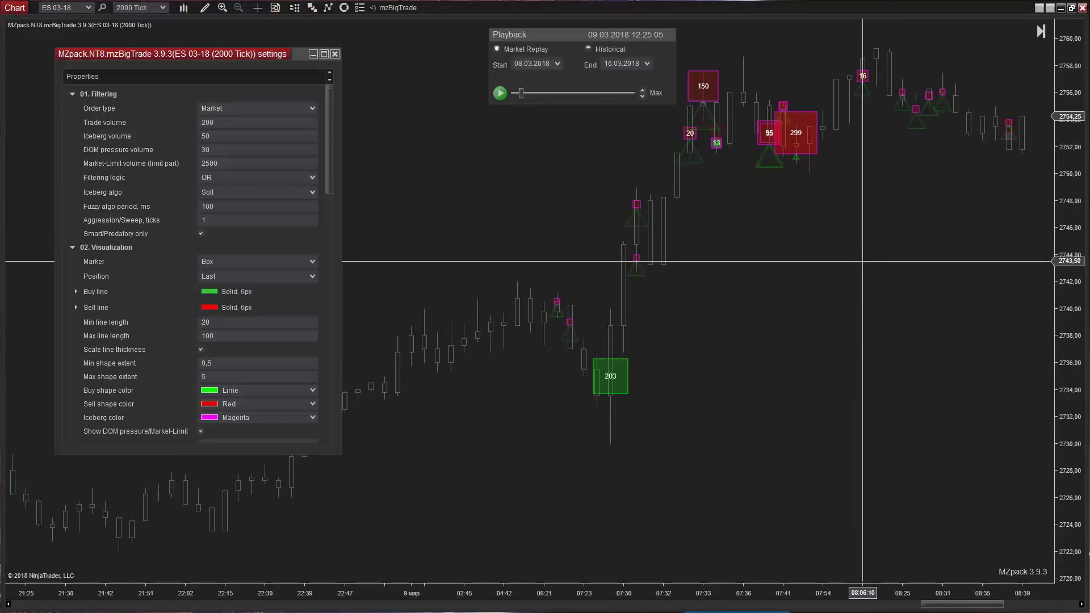
# Inspect the many Box markers now on the chart, such as 842, 963 and 603.
pyautogui.moveTo(616, 360)
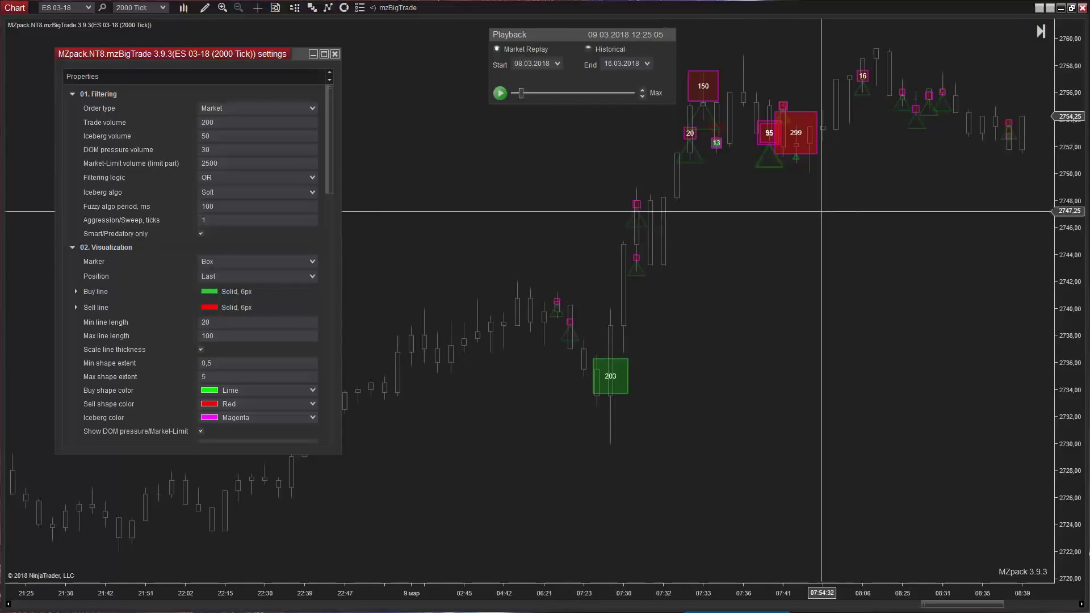
pyautogui.moveTo(804, 149)
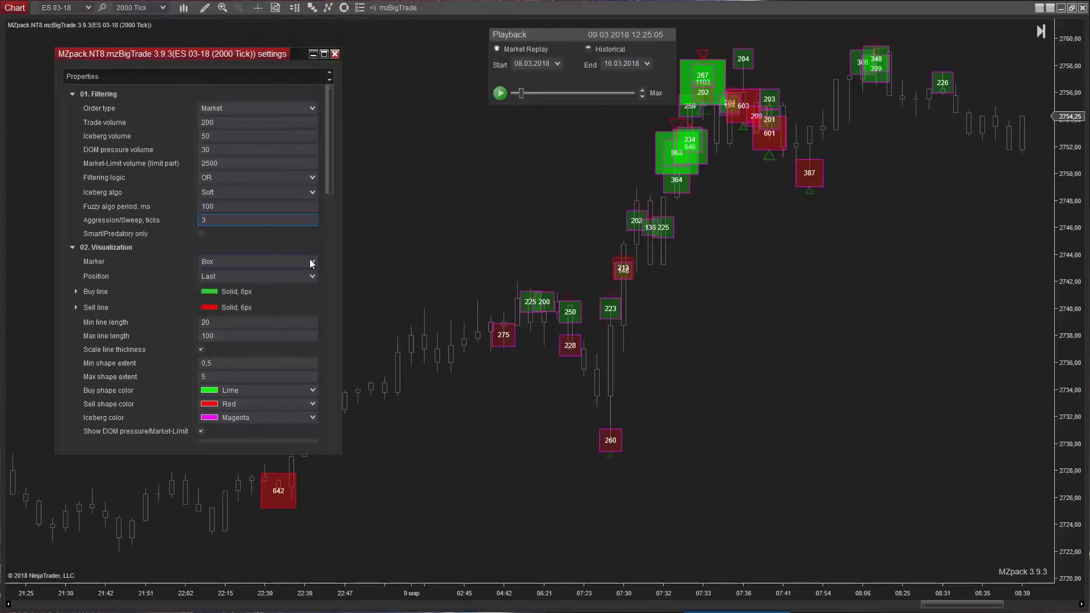
# Switch the mzBigTrade Marker to Line and compress the time axis to show a longer span.
pyautogui.click(311, 262)
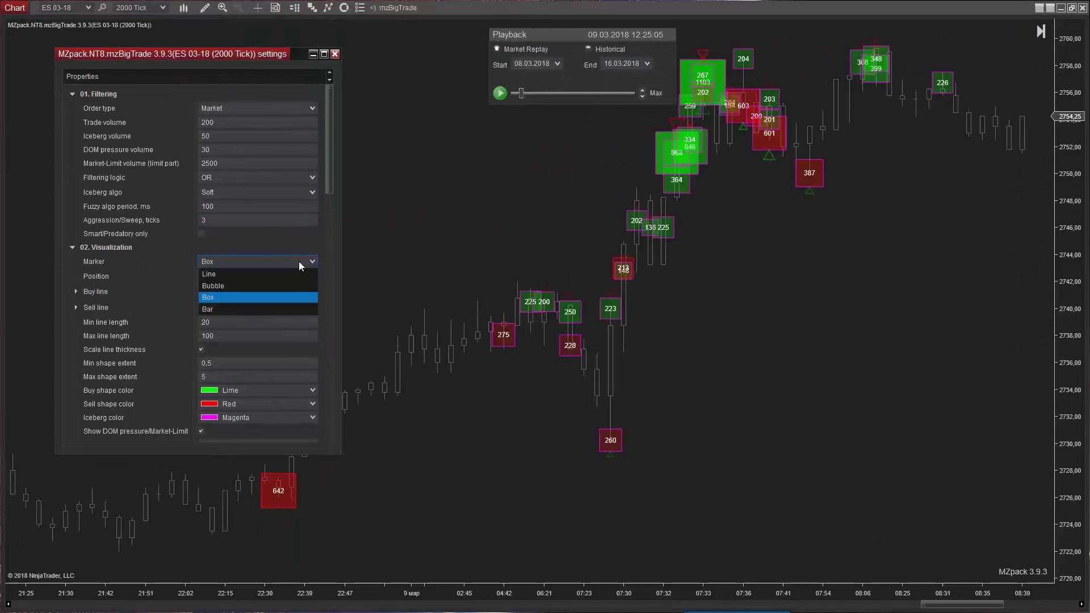
pyautogui.click(209, 276)
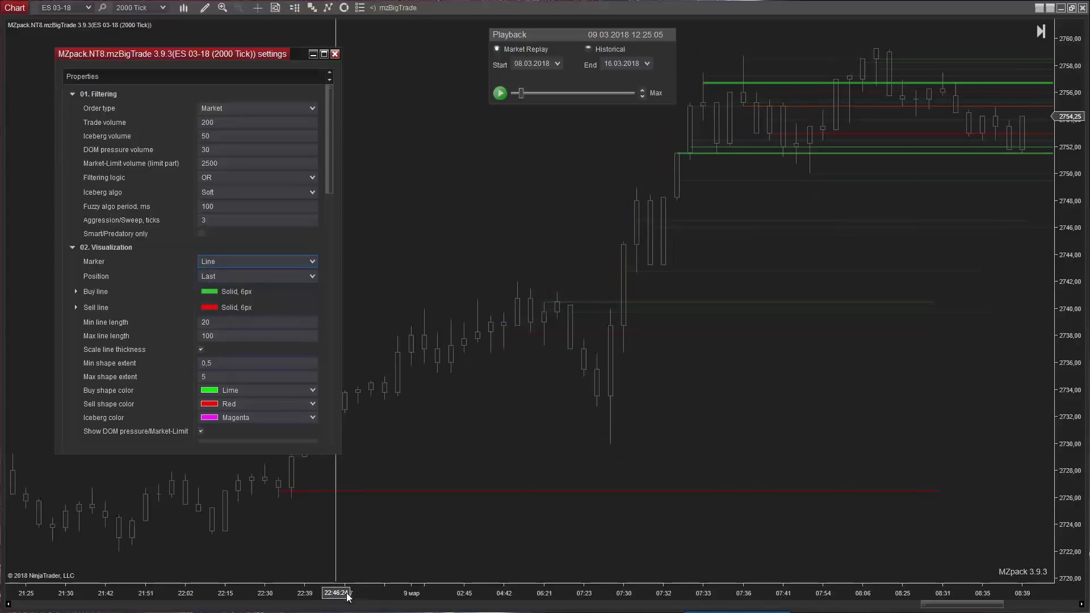
pyautogui.moveTo(348, 594); pyautogui.dragTo(581, 541)
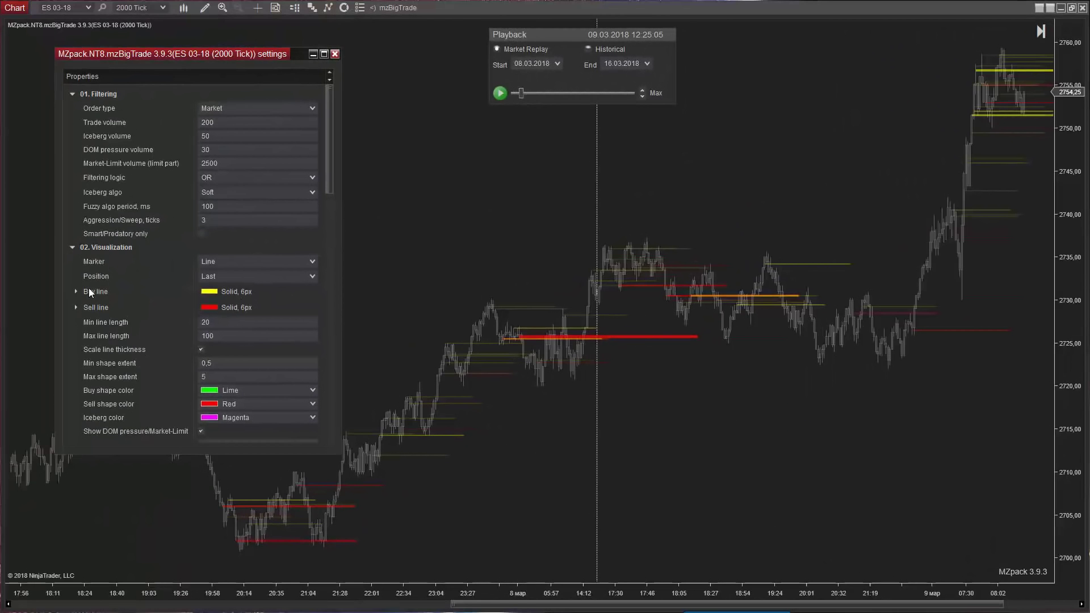
# Expand the Buy line settings and set its colour to DodgerBlue.
pyautogui.click(75, 291)
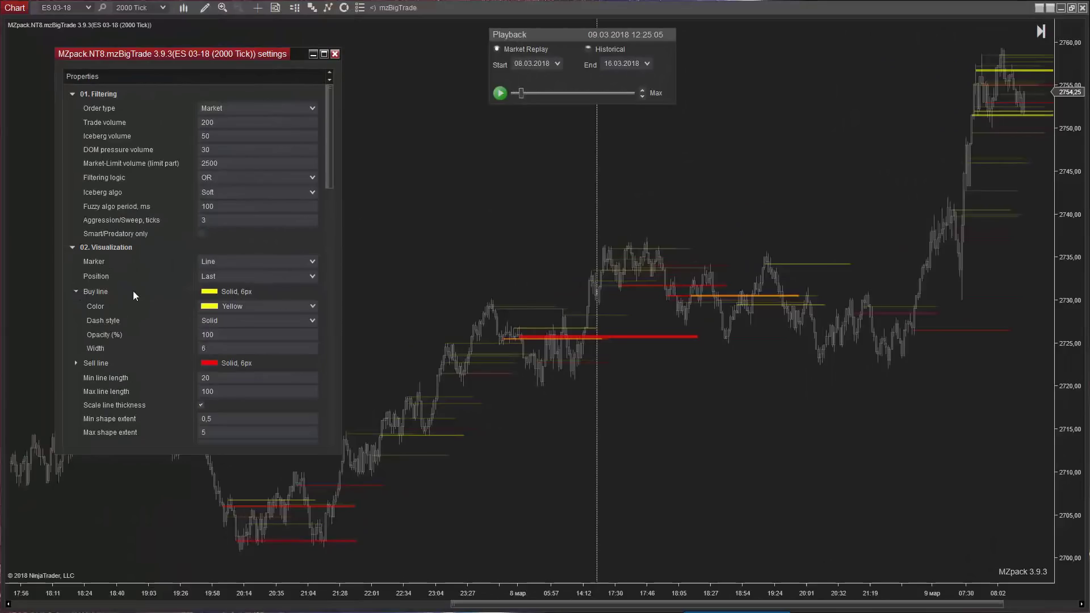
pyautogui.click(303, 306)
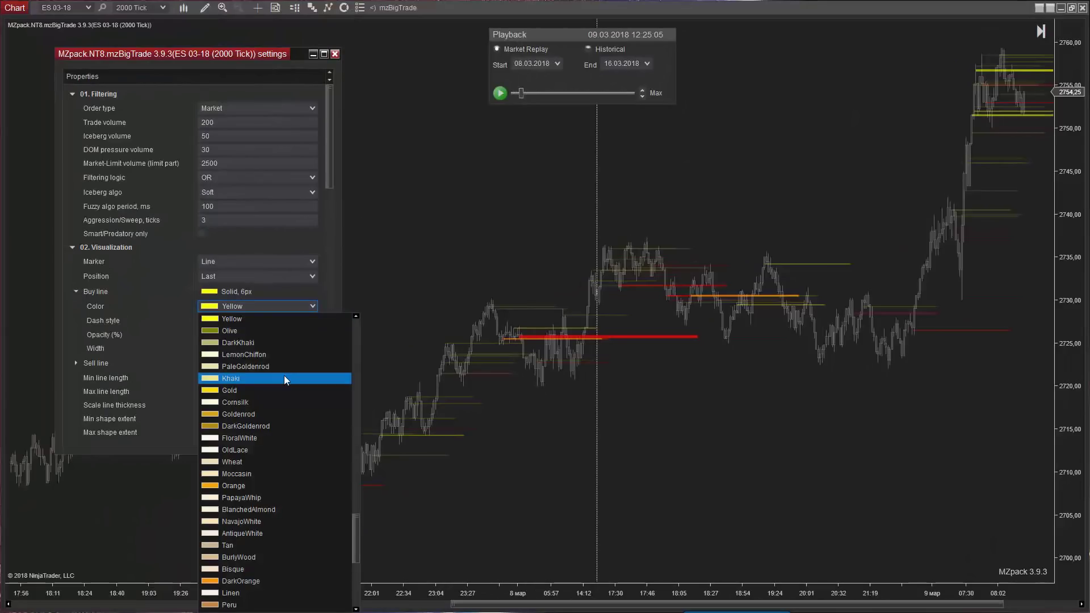
pyautogui.scroll(-7, 280, 378)
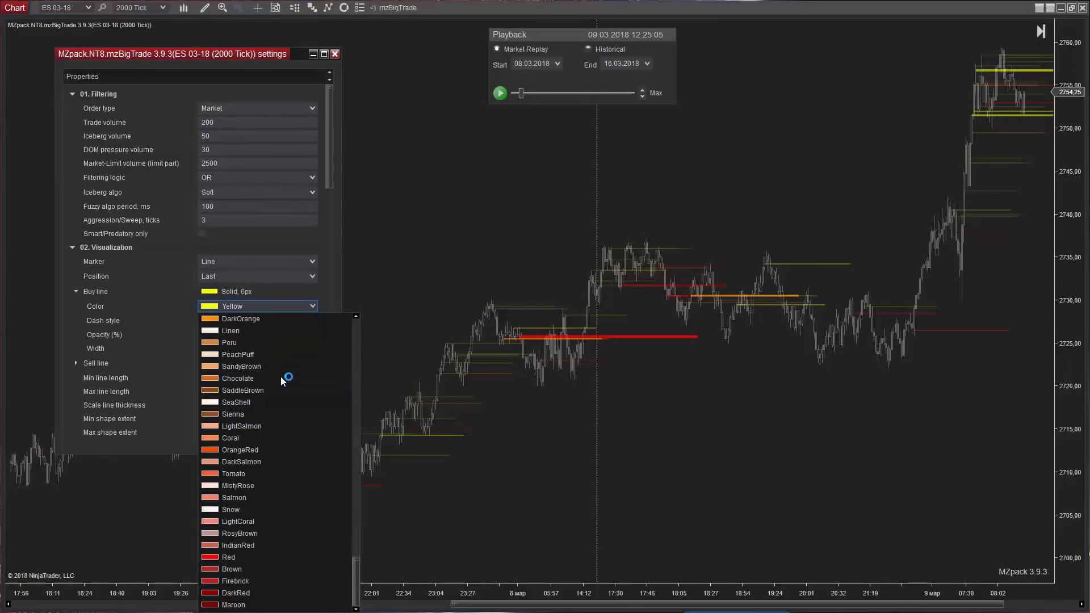
pyautogui.scroll(15, 275, 391)
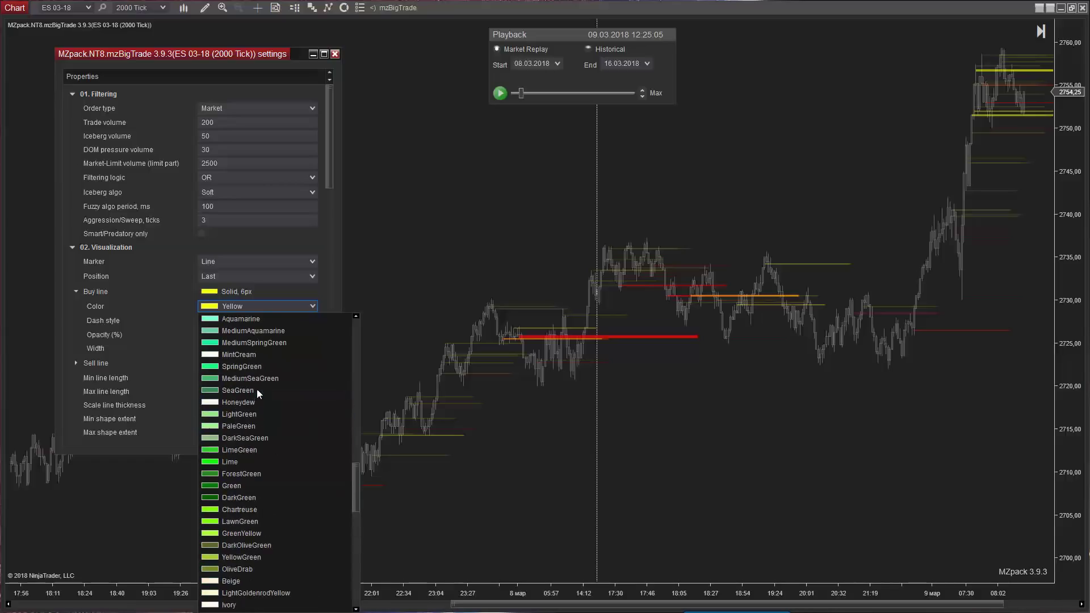
pyautogui.scroll(1, 244, 358)
pyautogui.click(247, 366)
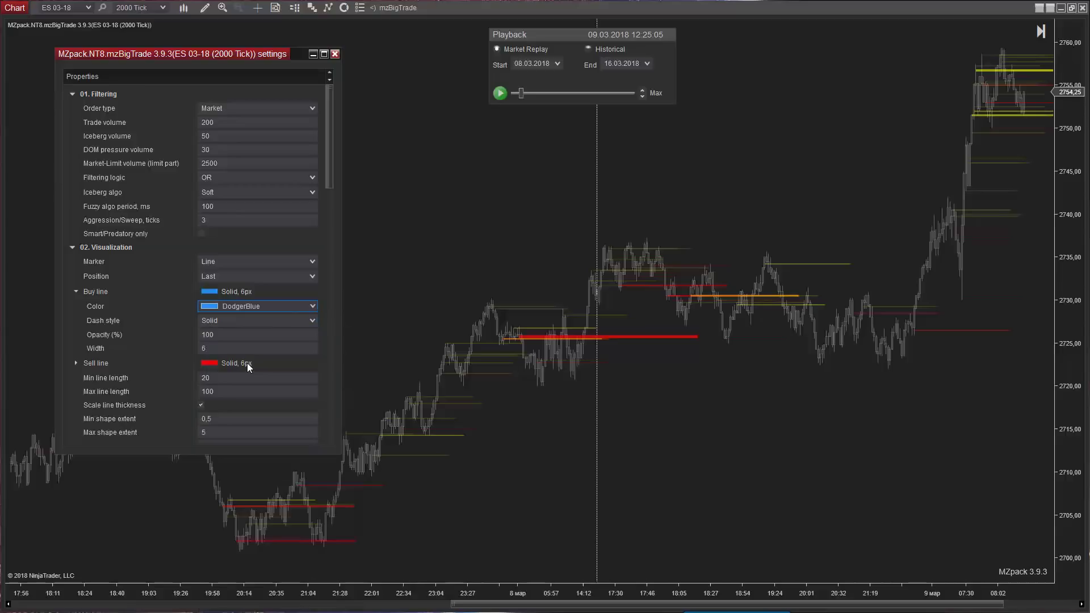
pyautogui.moveTo(427, 593); pyautogui.dragTo(463, 596)
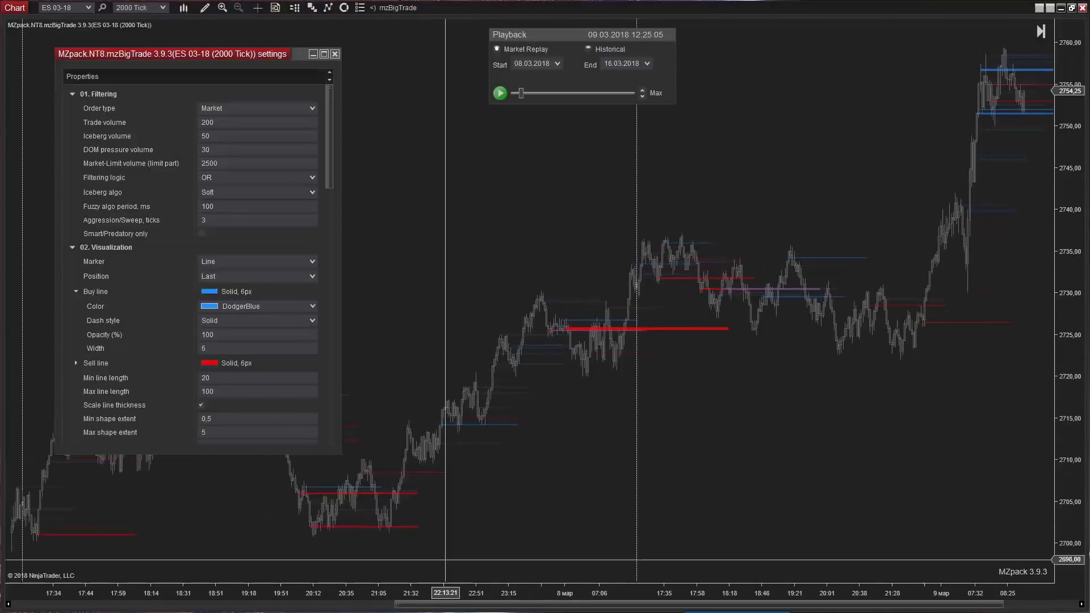
# Set the buy line width to 10 and its dash style to Solid after trying Dash.
pyautogui.click(227, 320)
pyautogui.click(220, 342)
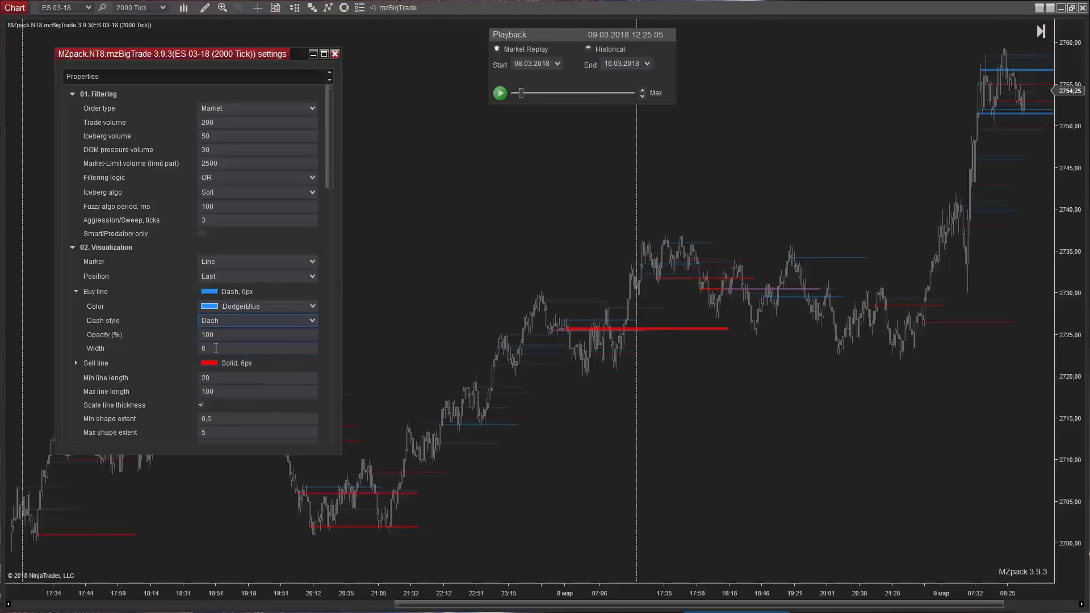
pyautogui.click(213, 349)
pyautogui.write('10')
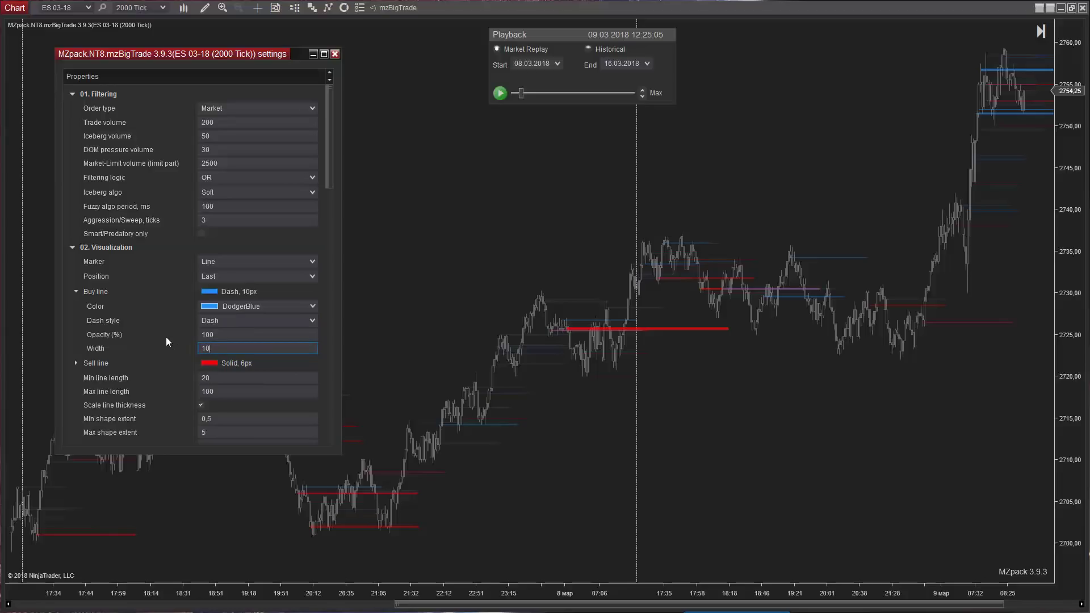
pyautogui.moveTo(458, 593); pyautogui.dragTo(560, 568)
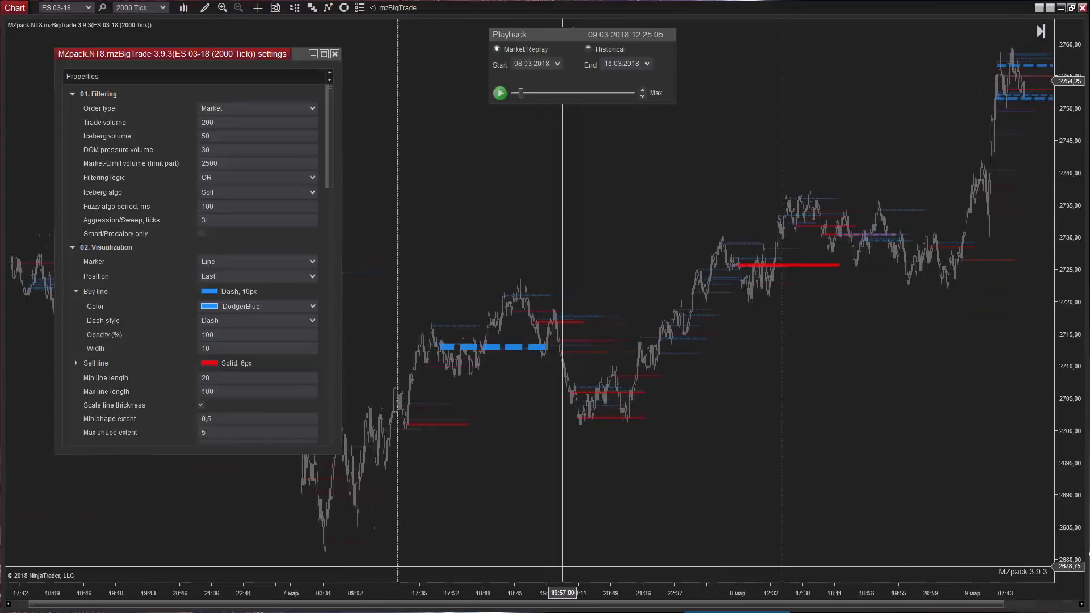
pyautogui.click(312, 320)
pyautogui.click(254, 341)
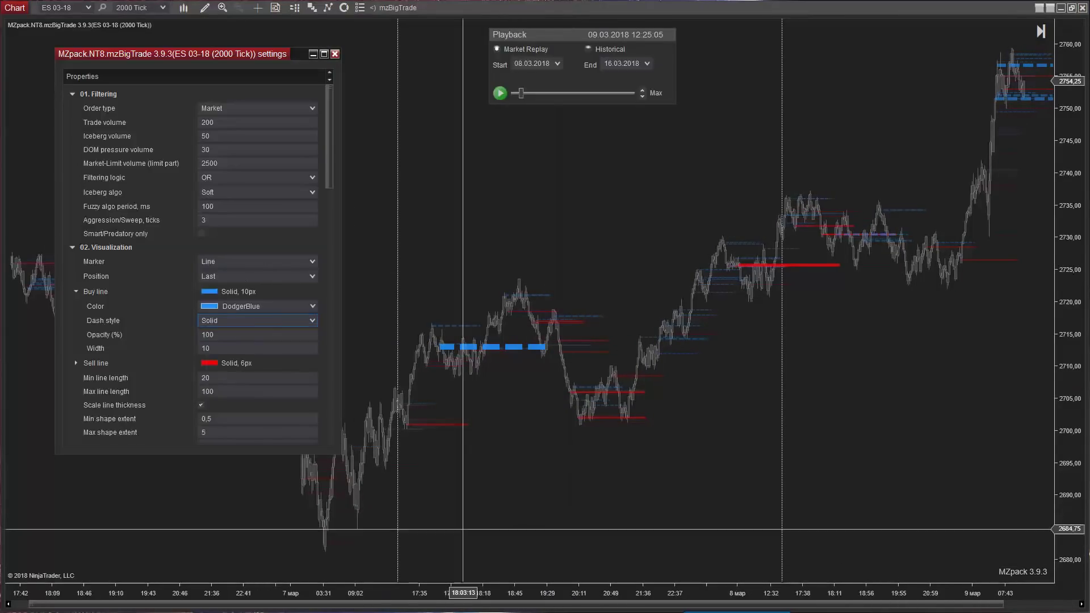
# Set Min line length to 10 and Max line length to 50, leaving Scale line thickness on.
pyautogui.click(179, 322)
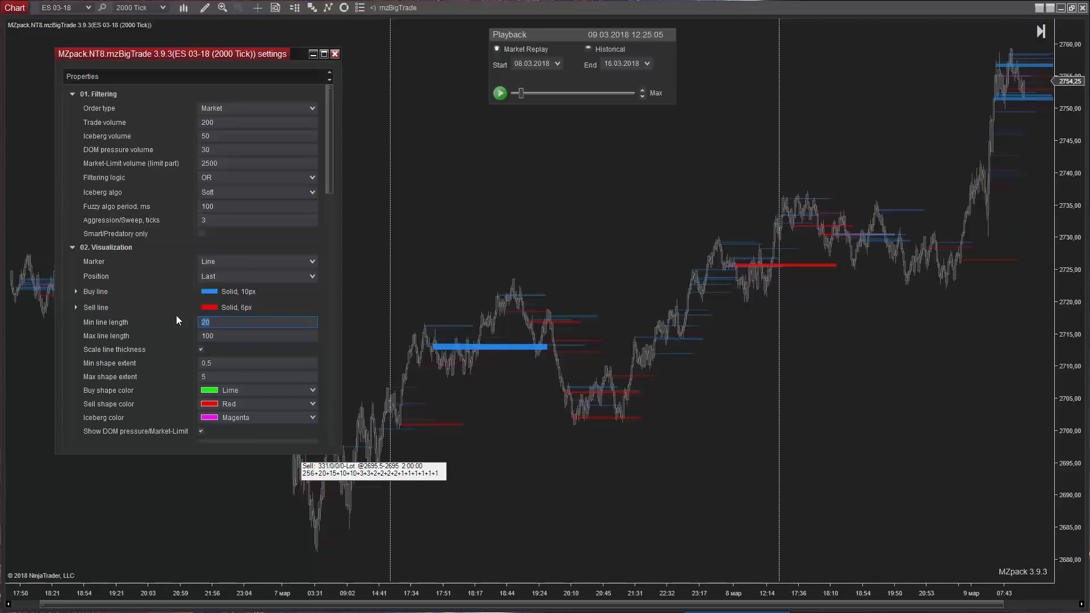
pyautogui.click(182, 334)
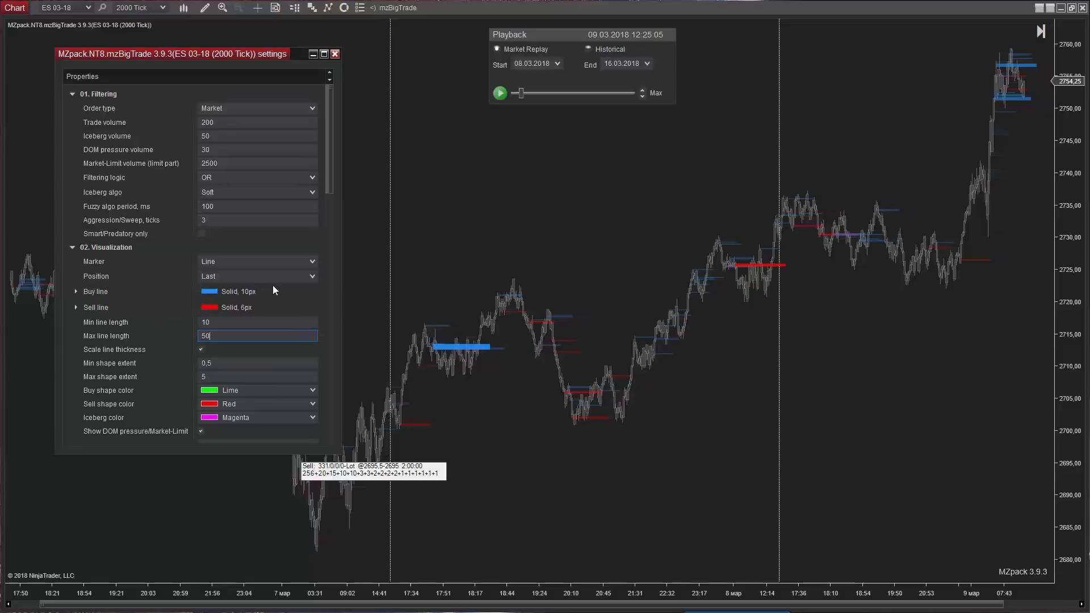
pyautogui.click(201, 349)
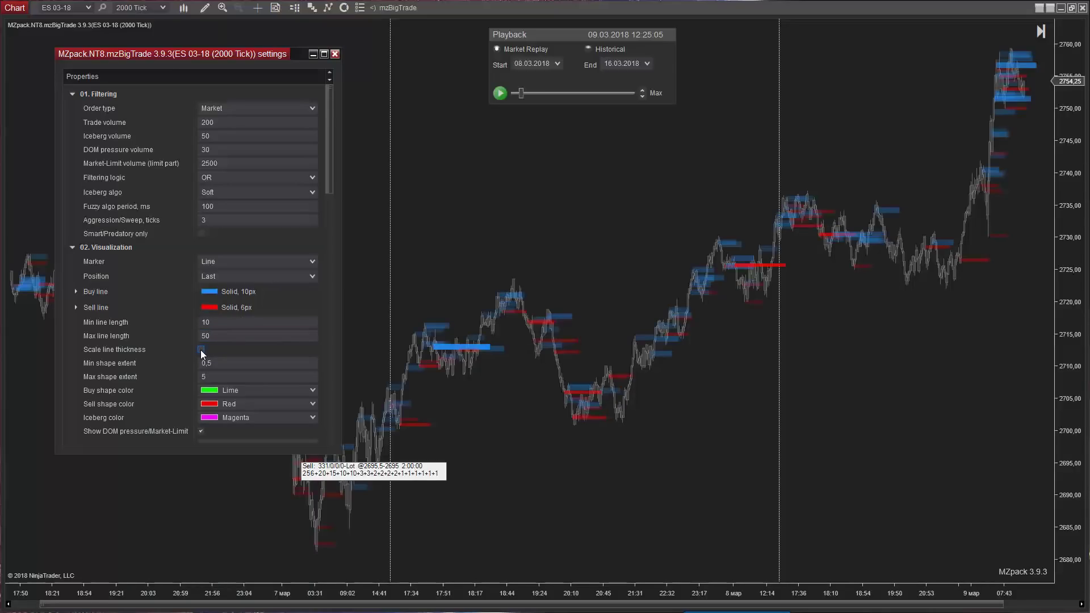
pyautogui.click(201, 350)
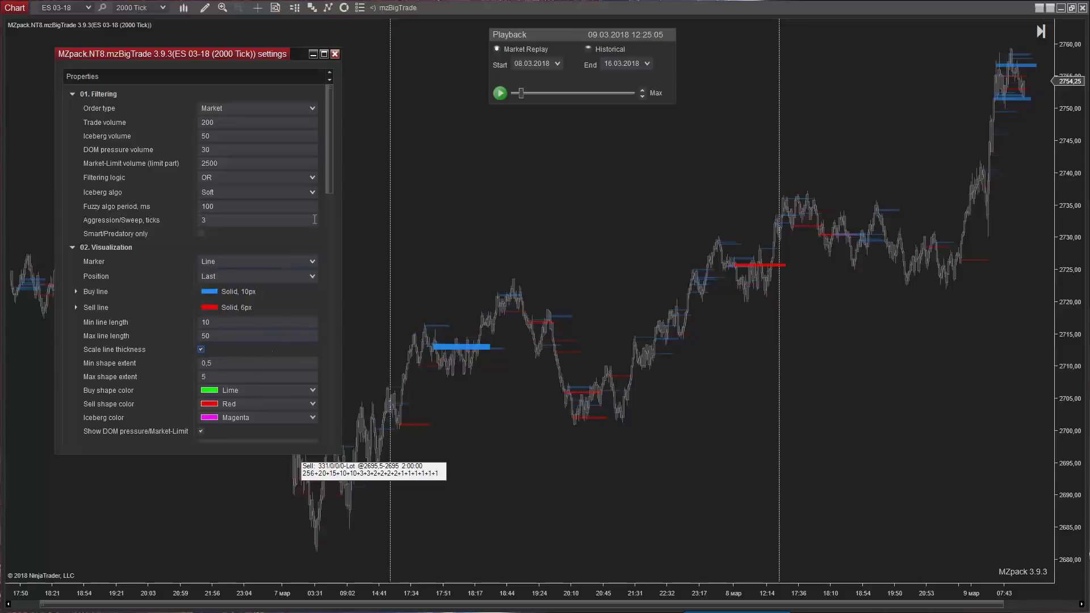
pyautogui.moveTo(329, 182); pyautogui.dragTo(334, 258)
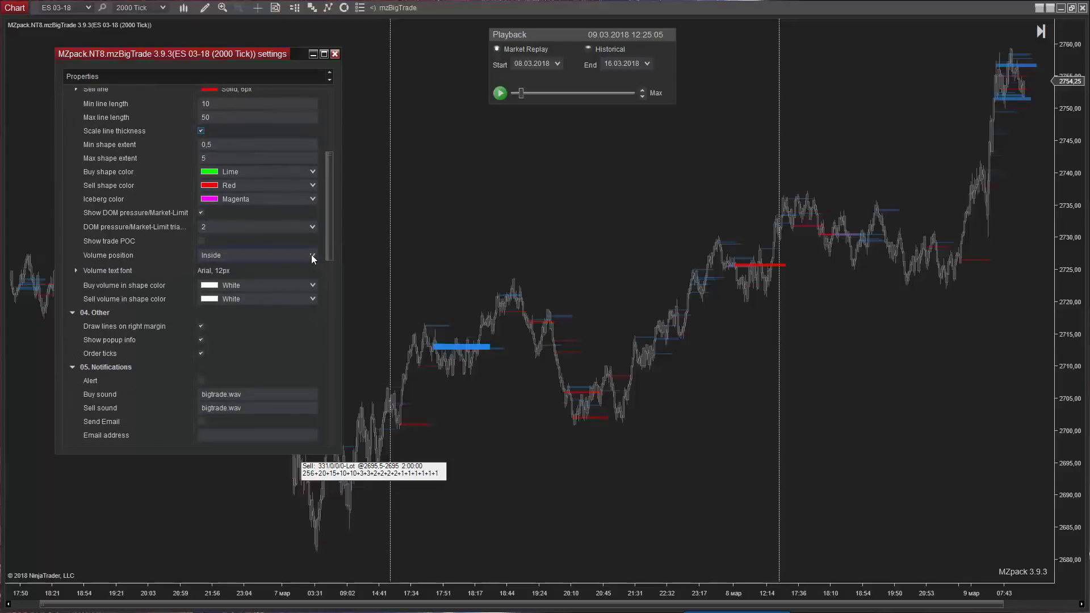
# Try the right-side and Off Volume positions, then settle on OutsideLeft.
pyautogui.click(309, 254)
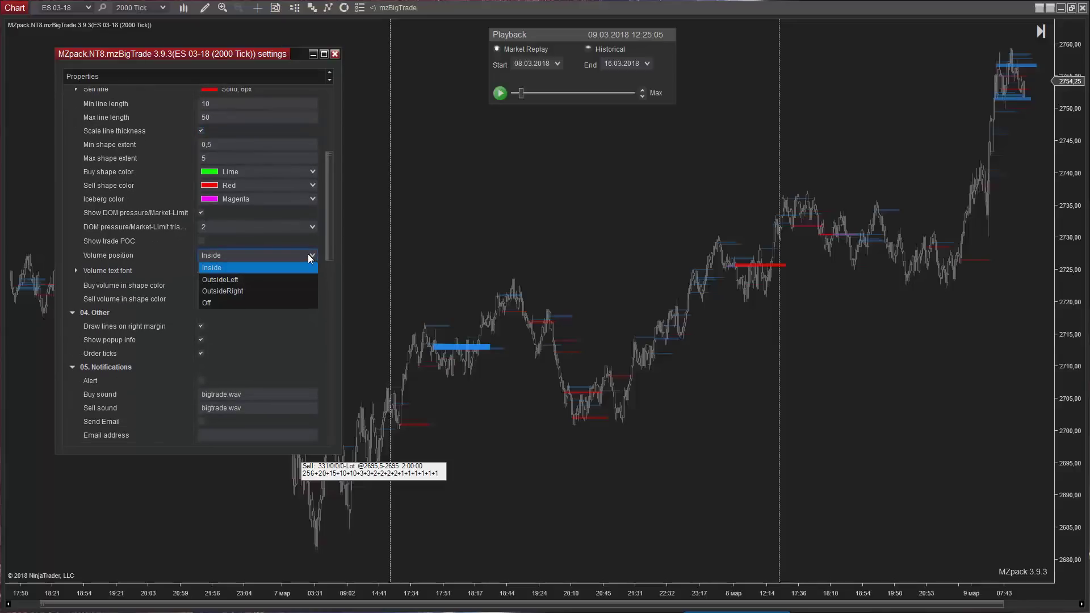
pyautogui.click(237, 279)
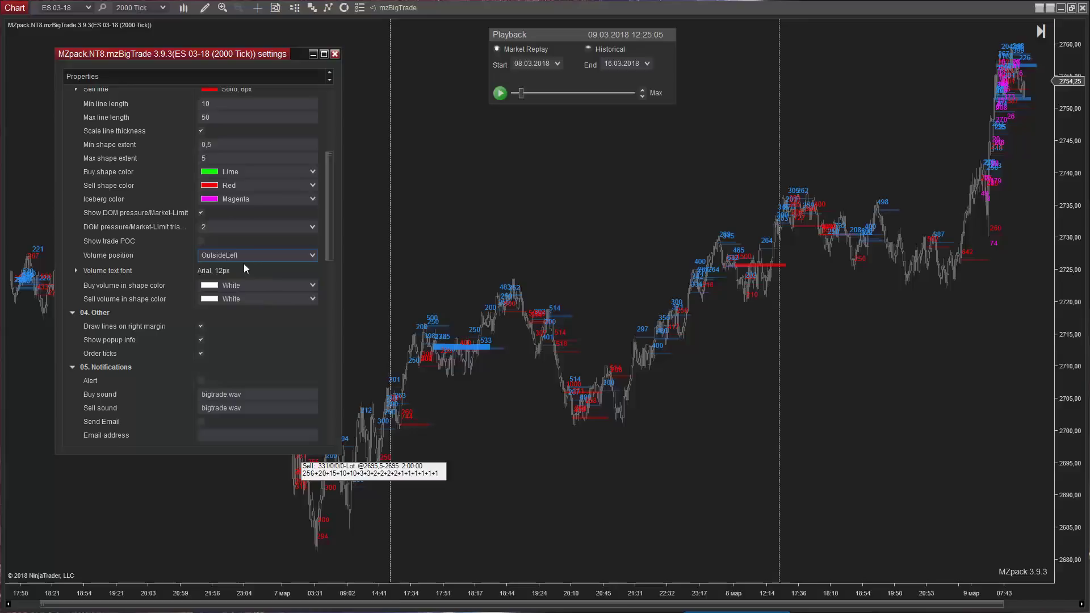
pyautogui.moveTo(792, 595); pyautogui.dragTo(158, 515)
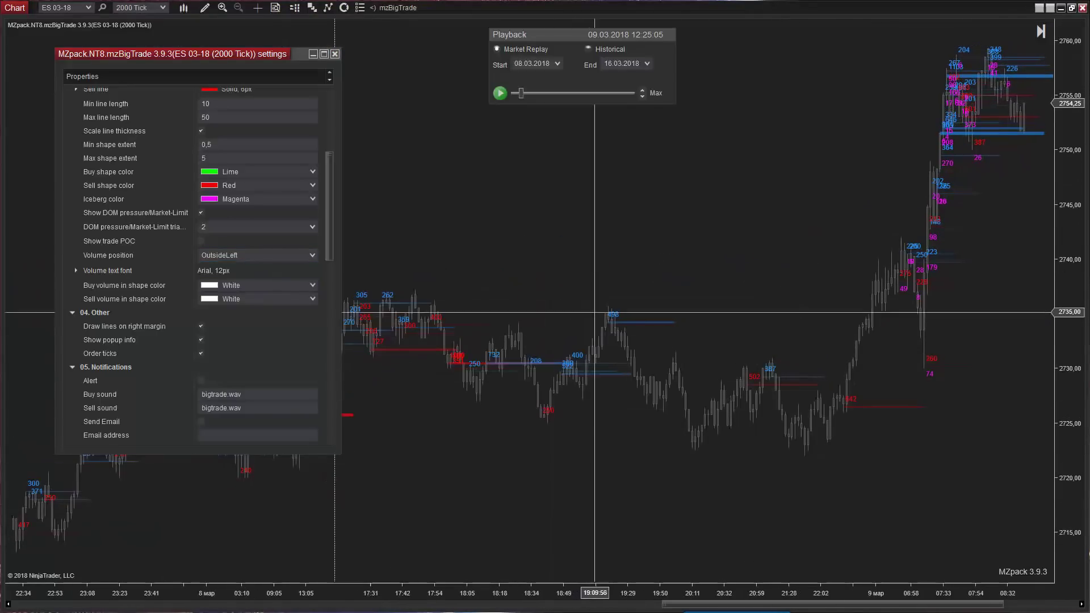
pyautogui.click(309, 254)
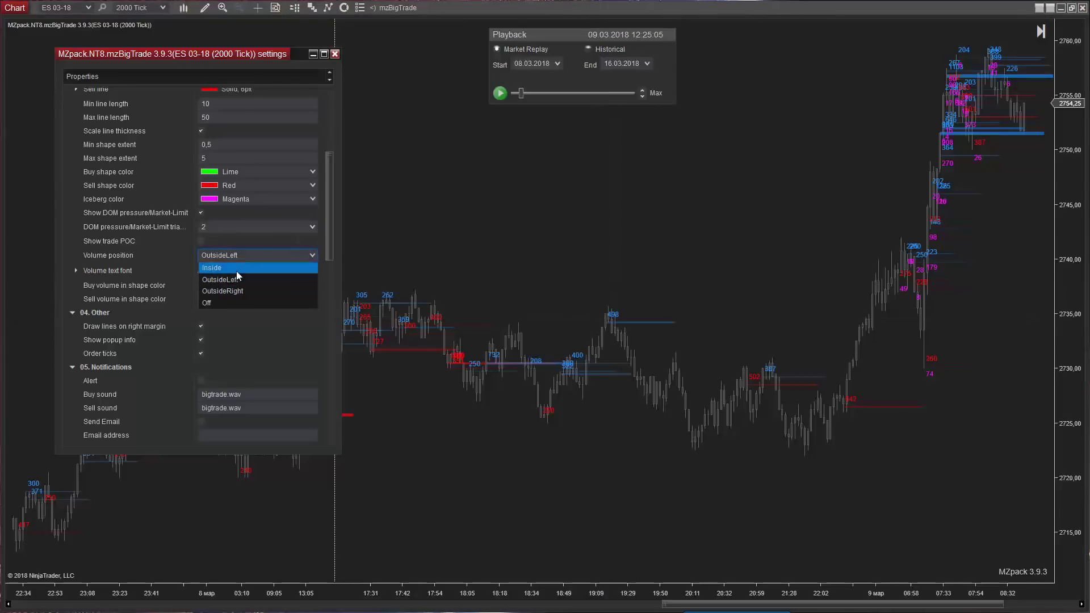
pyautogui.click(231, 292)
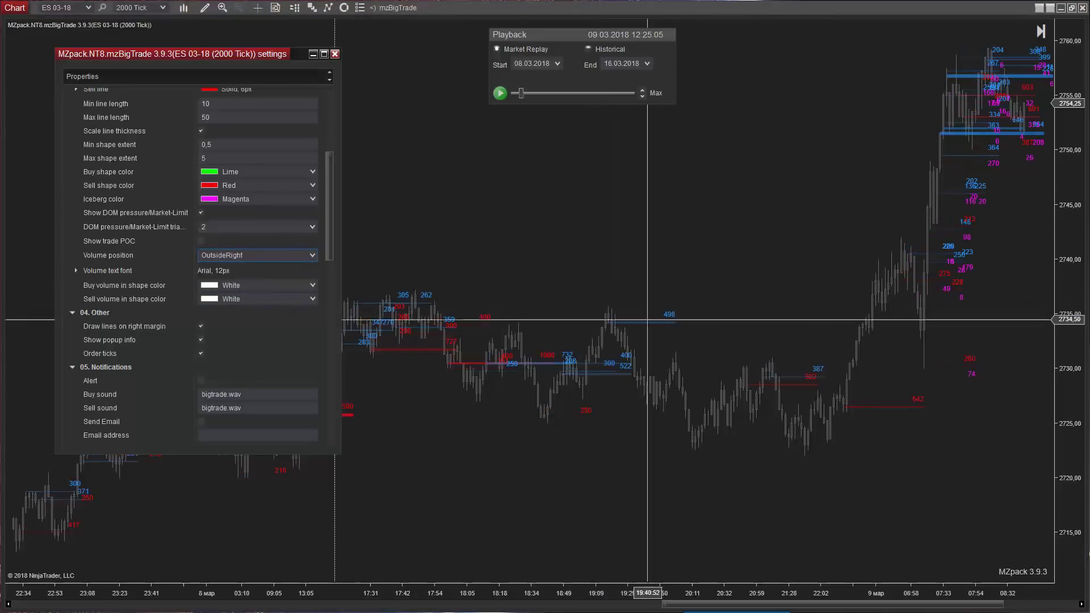
pyautogui.click(280, 255)
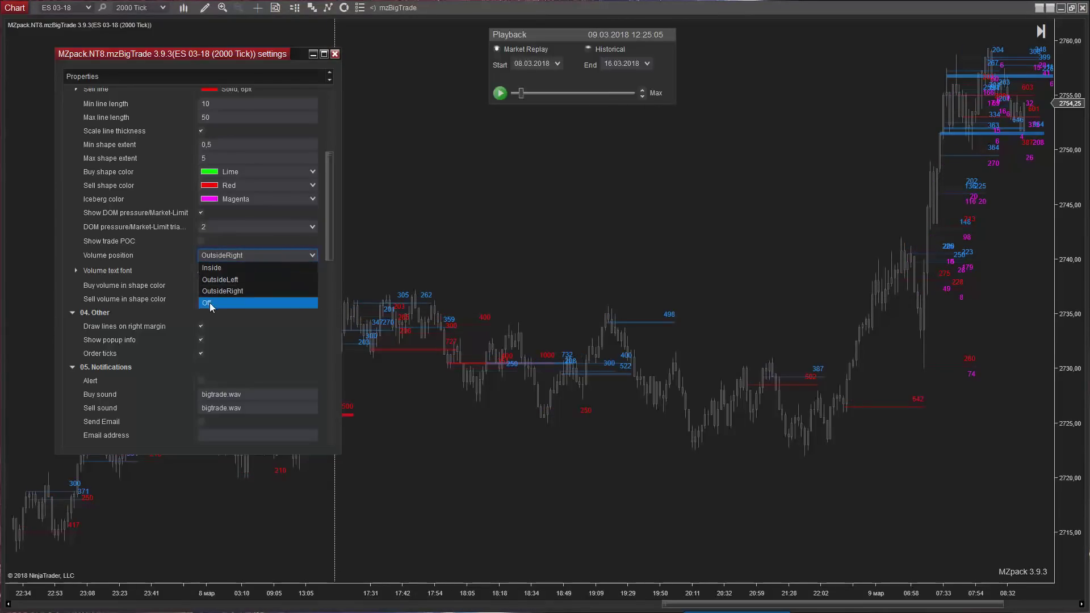
pyautogui.click(210, 302)
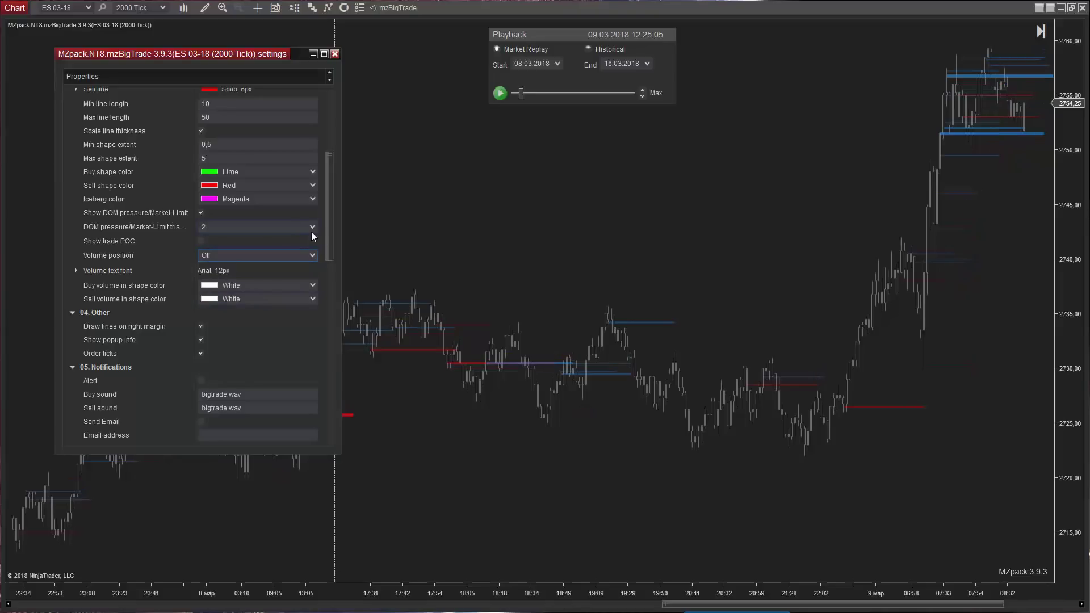
pyautogui.click(301, 255)
pyautogui.click(238, 278)
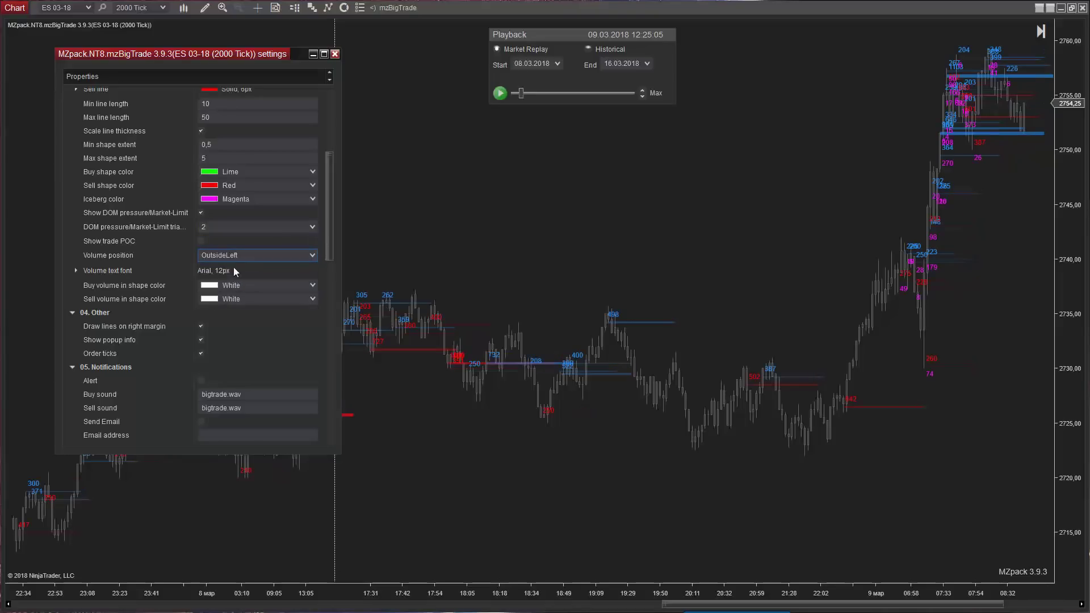
# Set the Volume text font to Arial 14 px italic.
pyautogui.click(76, 271)
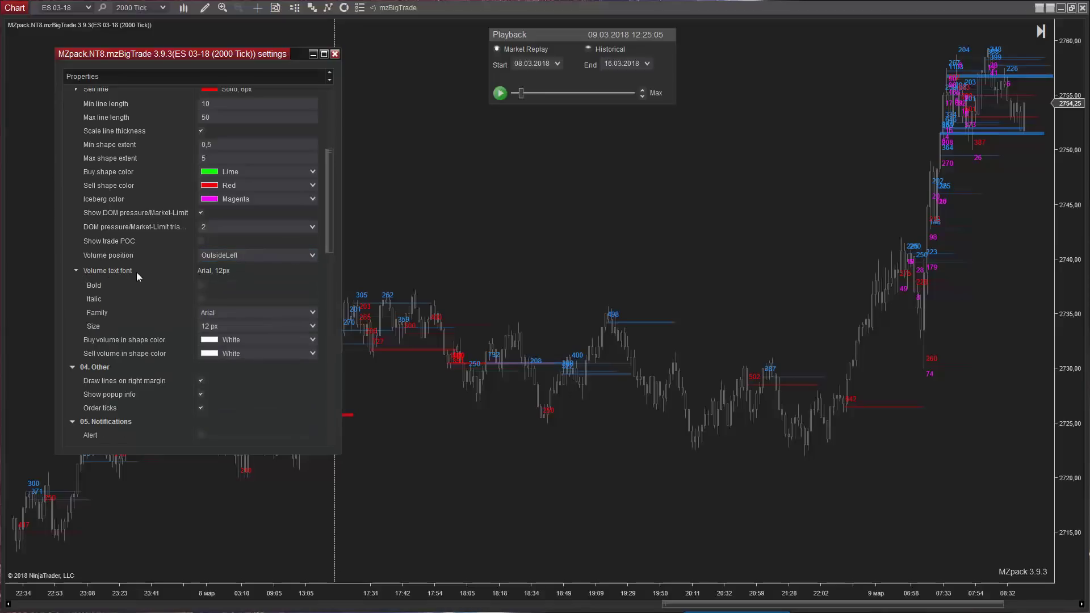
pyautogui.click(311, 325)
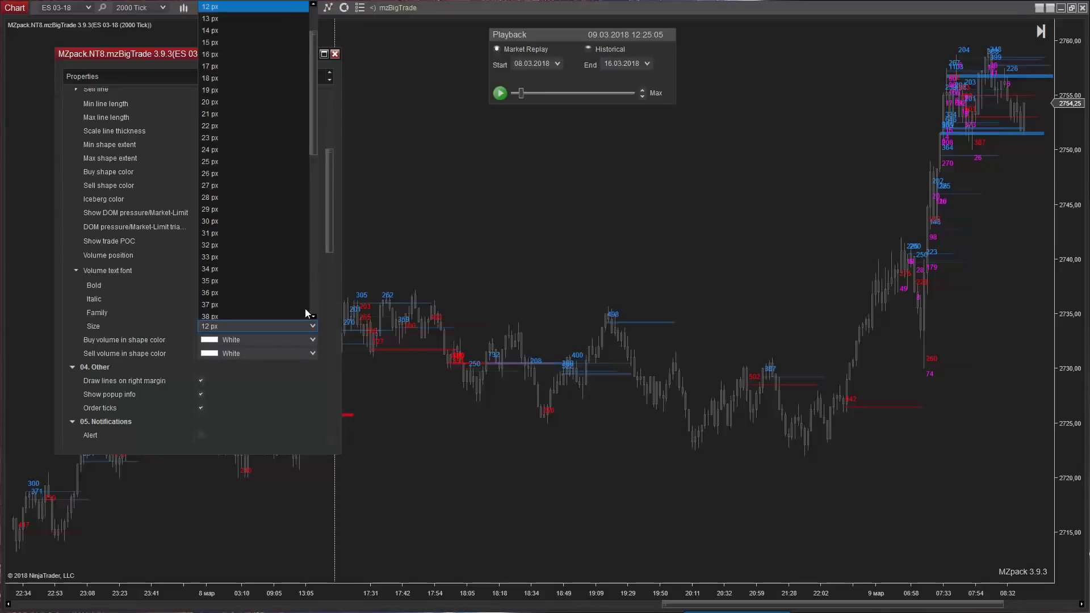
pyautogui.scroll(3, 277, 29)
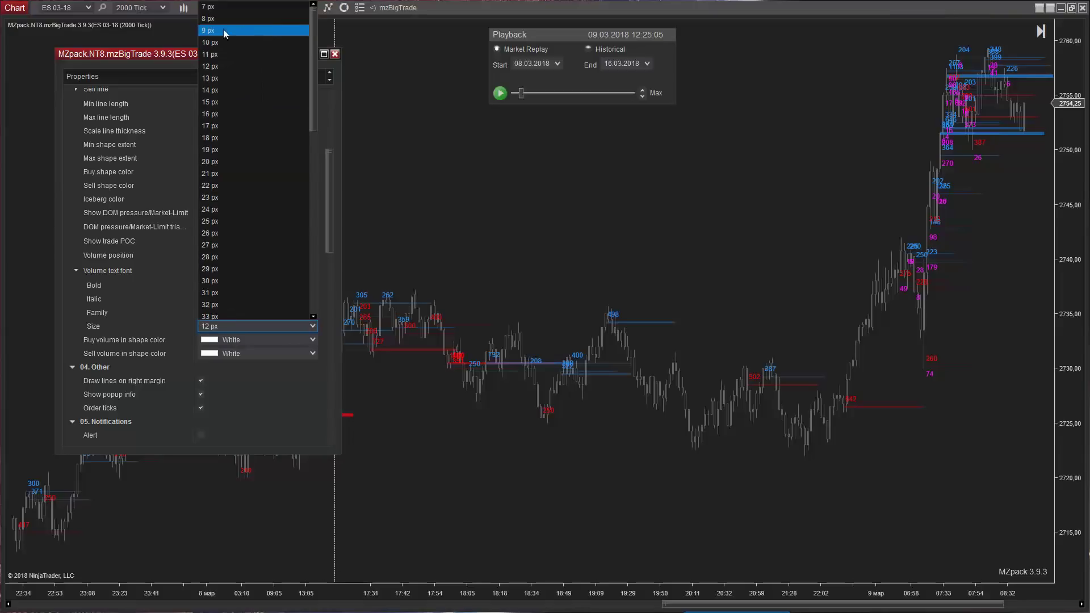
pyautogui.click(216, 89)
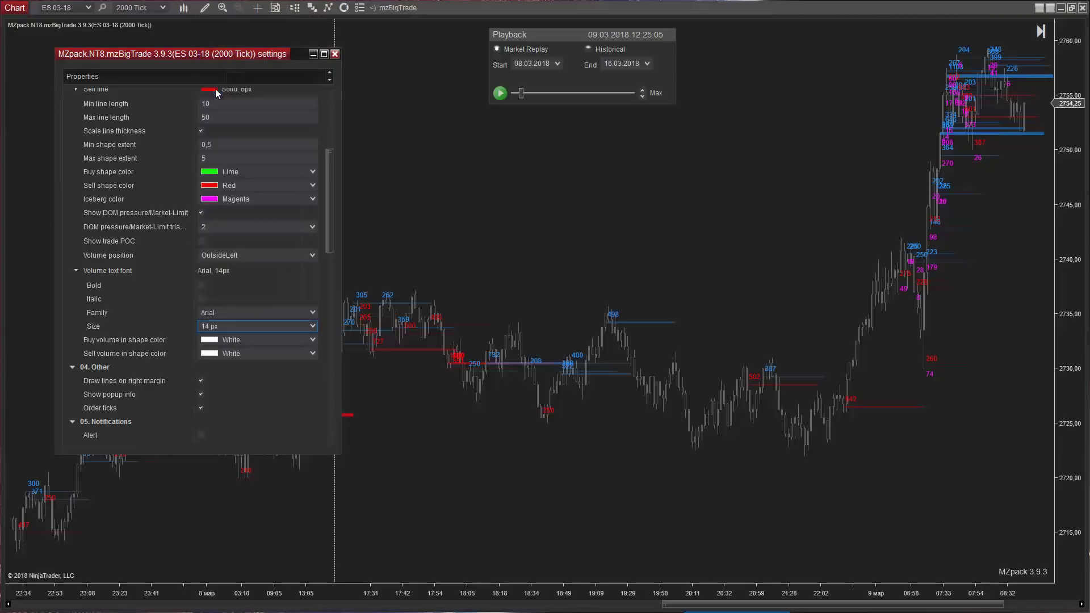
pyautogui.click(199, 298)
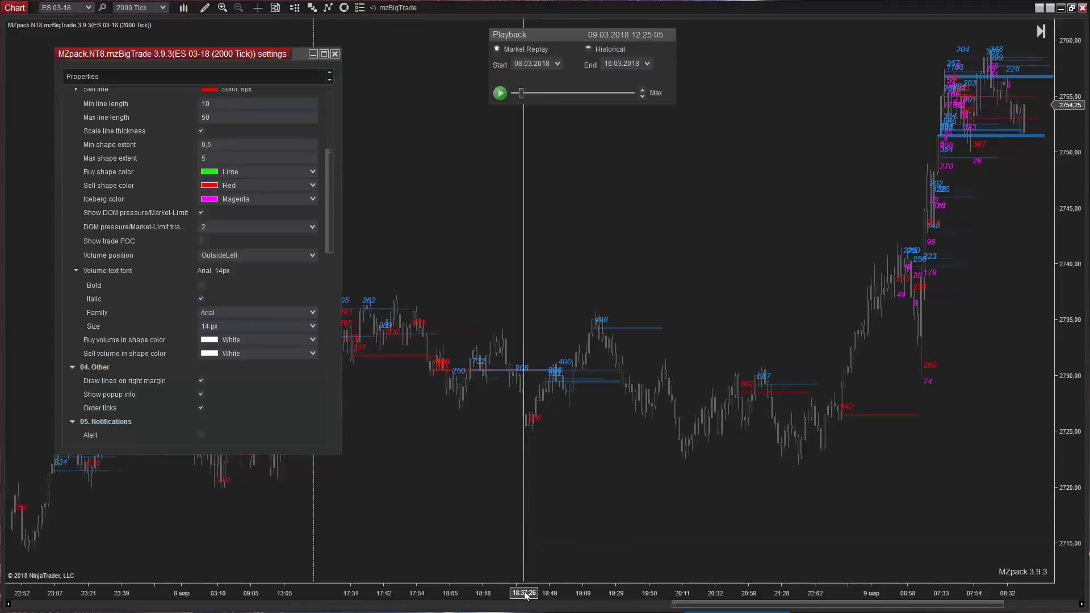
pyautogui.moveTo(518, 593); pyautogui.dragTo(503, 592)
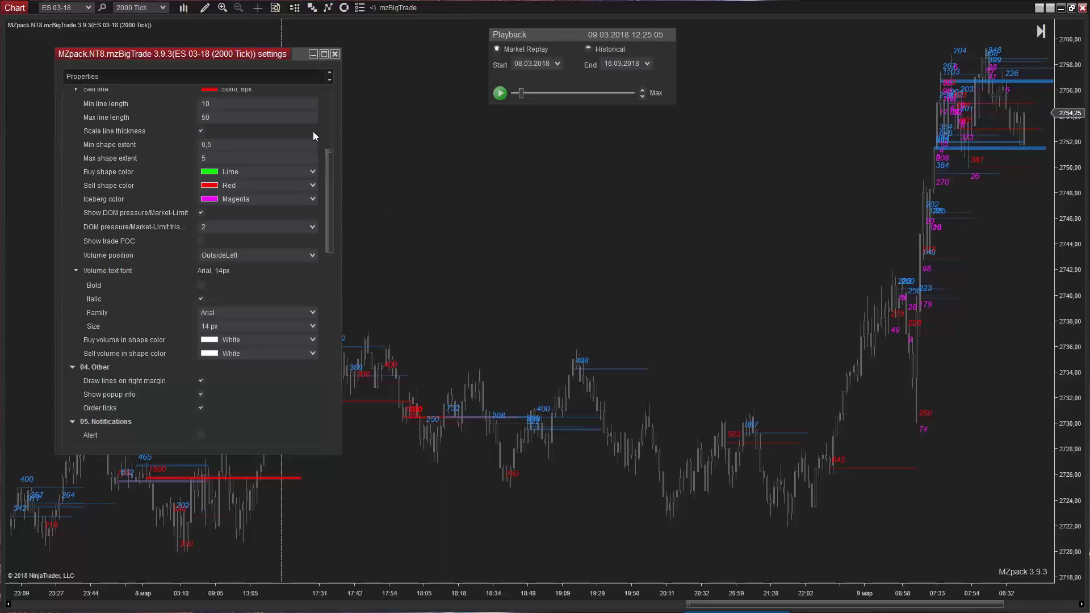
pyautogui.moveTo(326, 168); pyautogui.dragTo(326, 128)
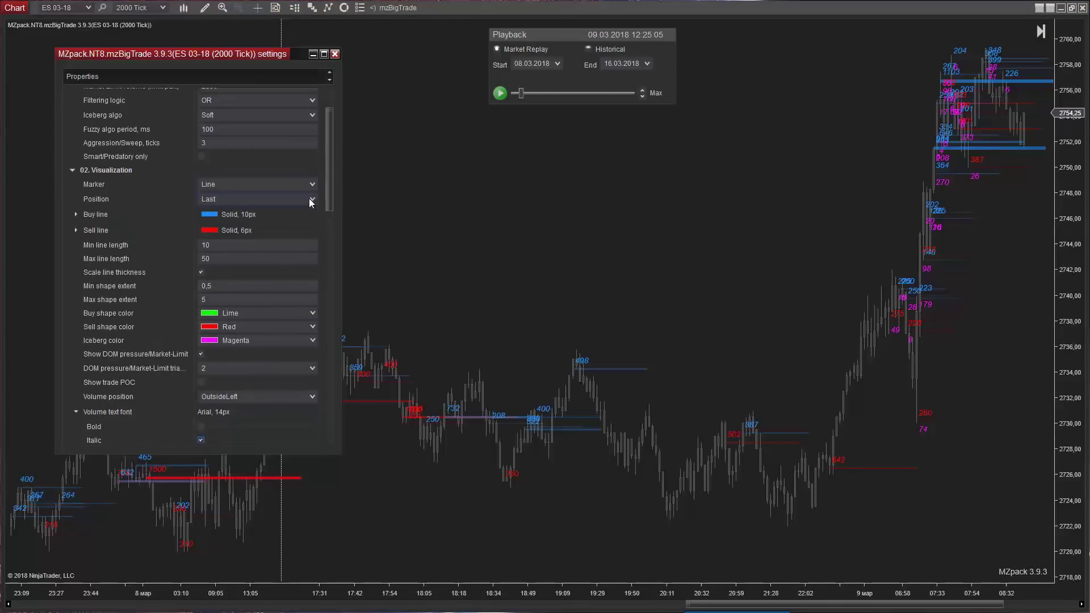
# Cycle the marker Position through First, Last and Hi before choosing POC.
pyautogui.click(264, 199)
pyautogui.click(241, 210)
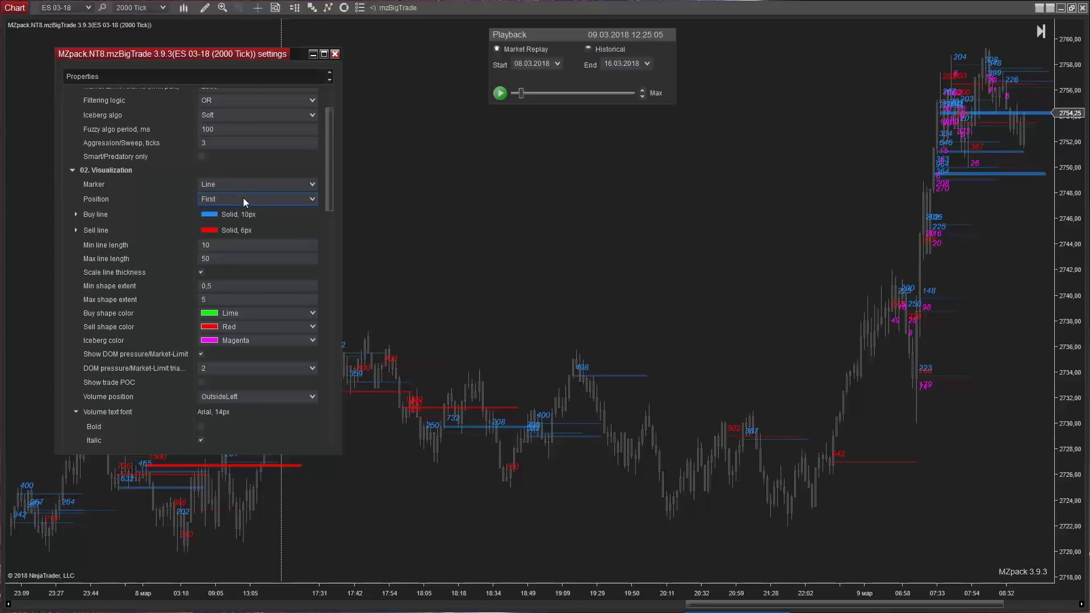
pyautogui.click(243, 199)
pyautogui.click(213, 222)
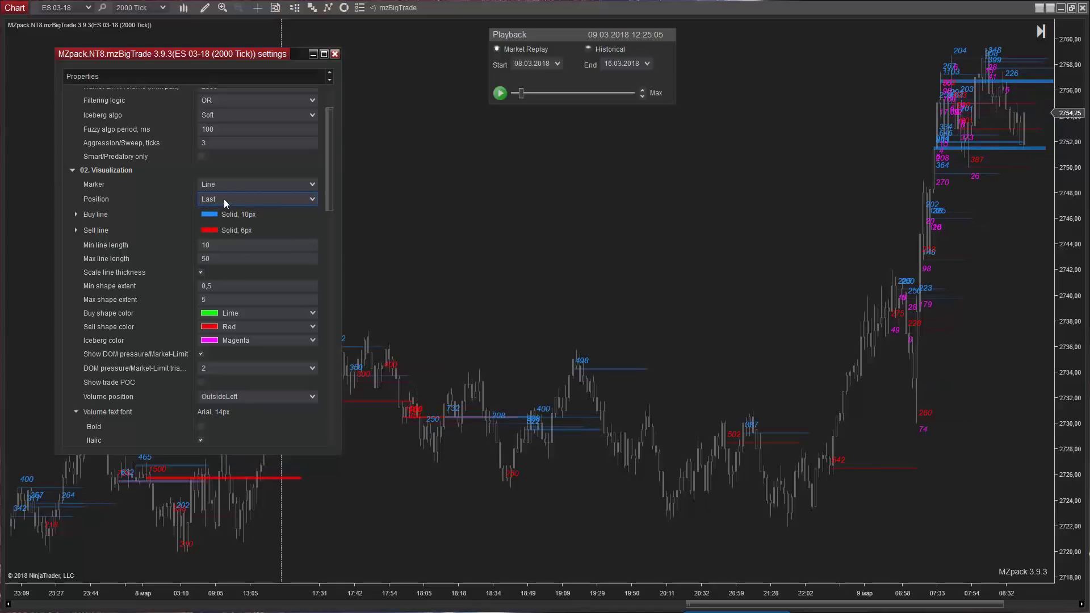
pyautogui.click(223, 198)
pyautogui.click(210, 233)
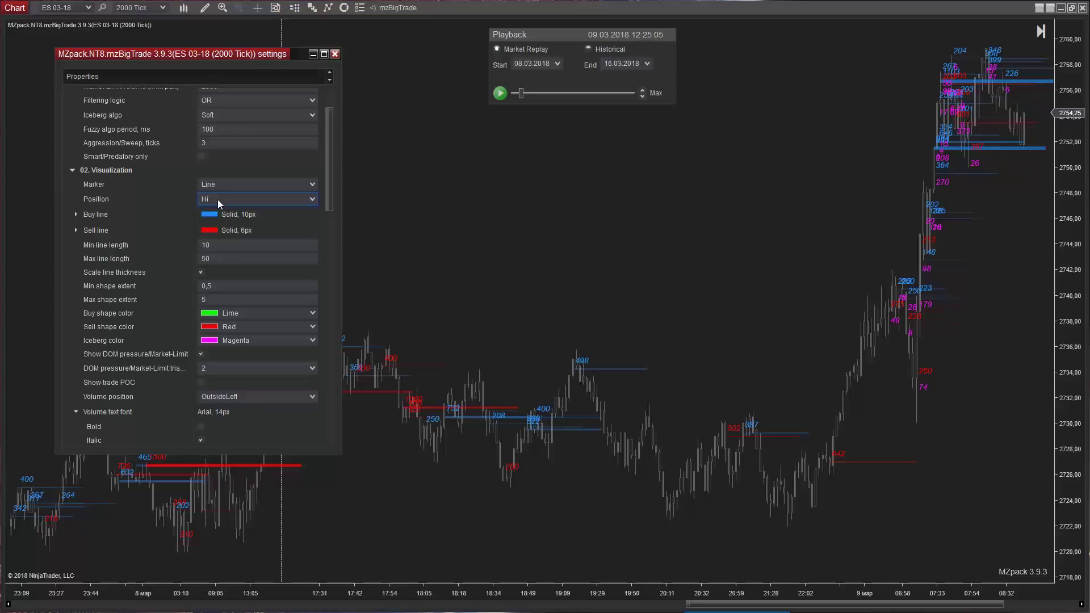
pyautogui.click(216, 199)
pyautogui.click(215, 248)
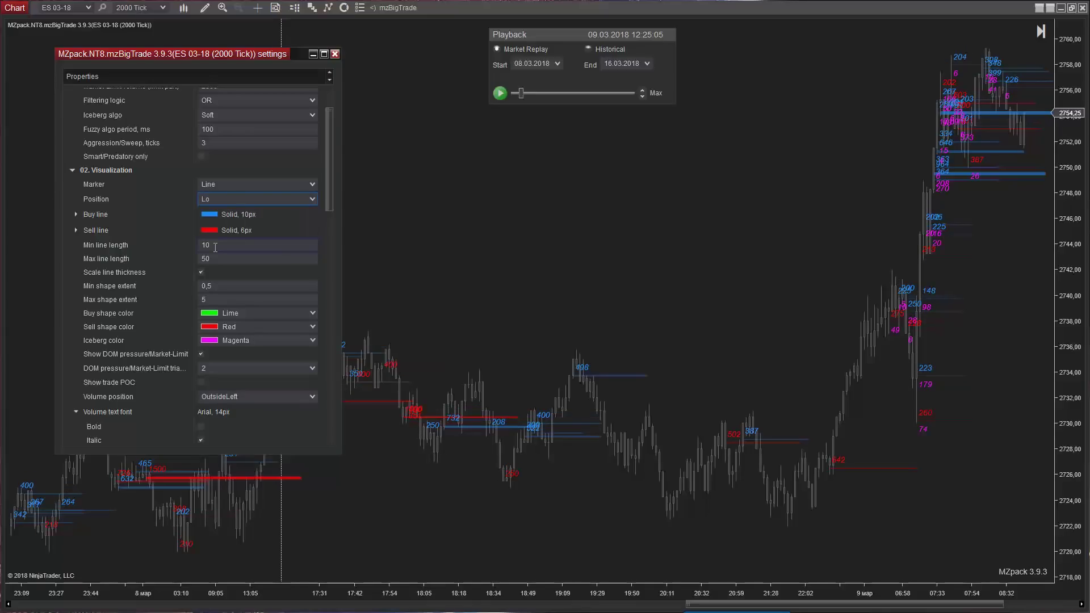
pyautogui.click(213, 200)
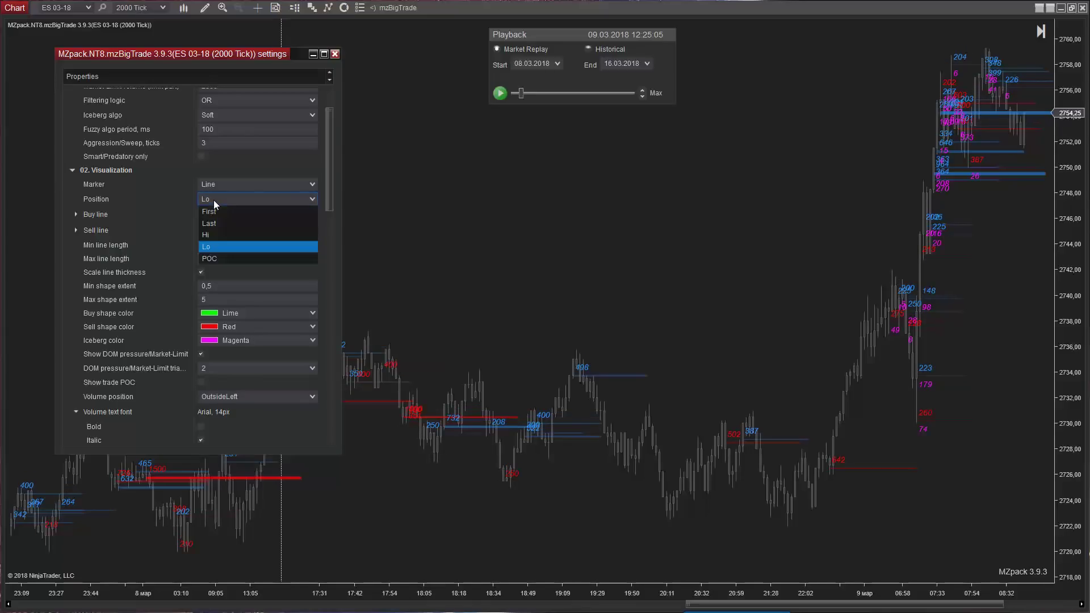
pyautogui.click(213, 259)
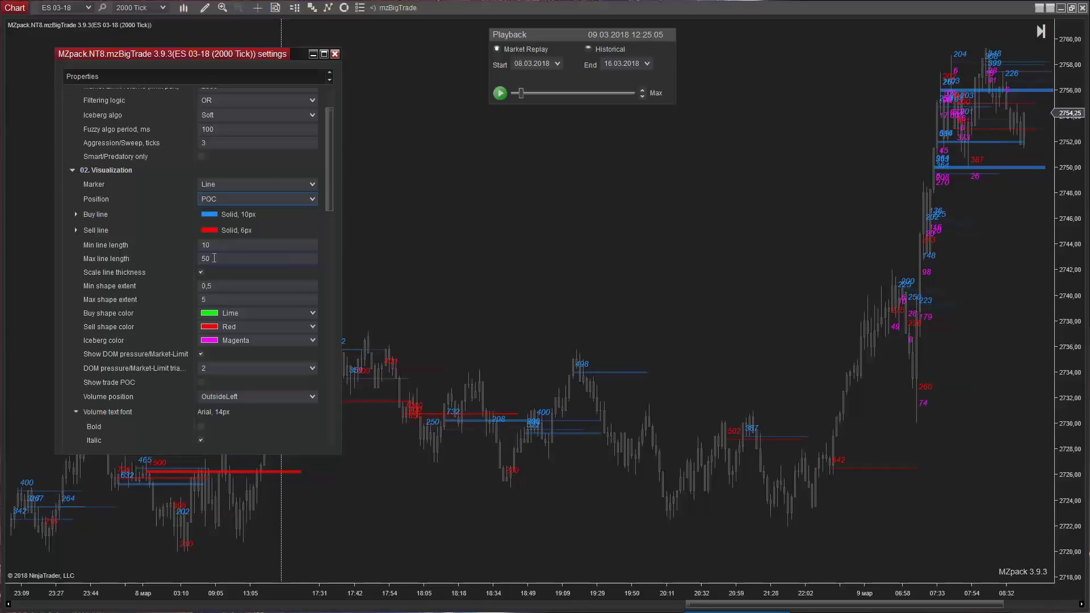
# Set Marker to Bubble and Max shape extent to 10, after trying 20.
pyautogui.click(315, 184)
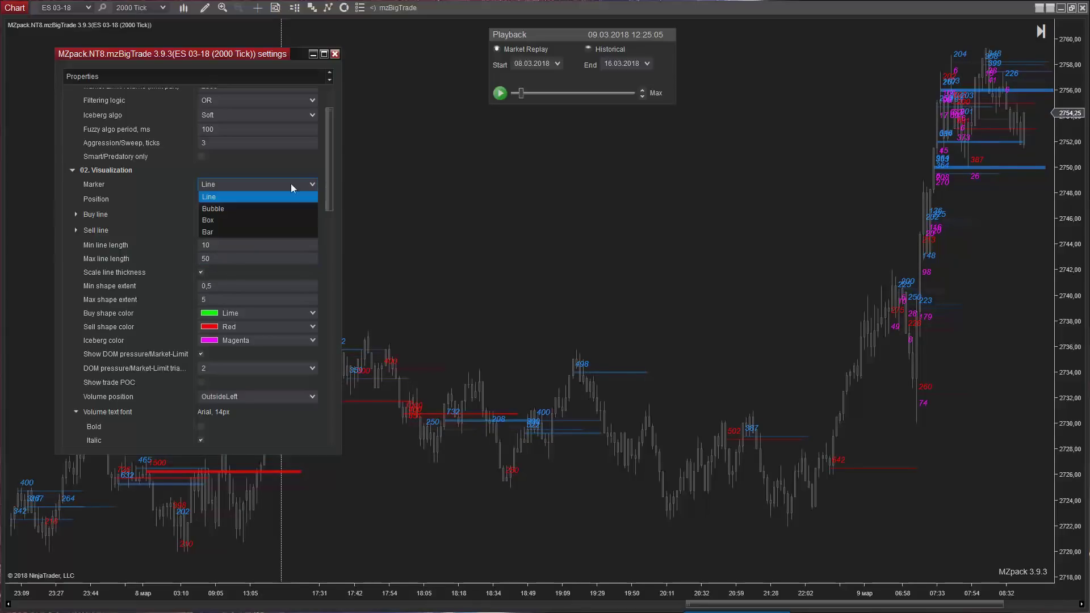
pyautogui.click(213, 209)
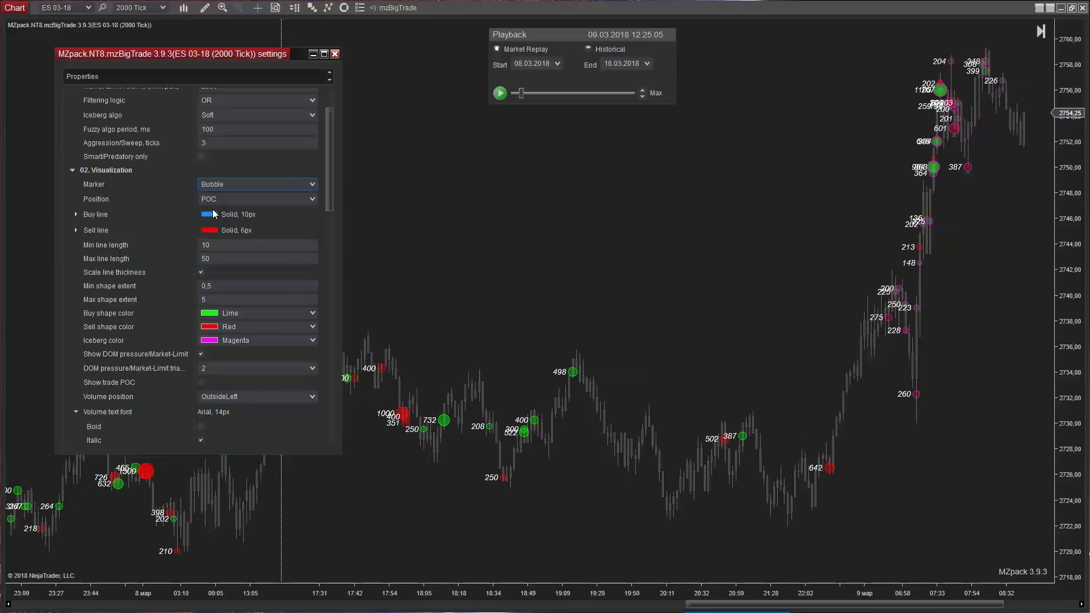
pyautogui.click(199, 298)
pyautogui.write('20')
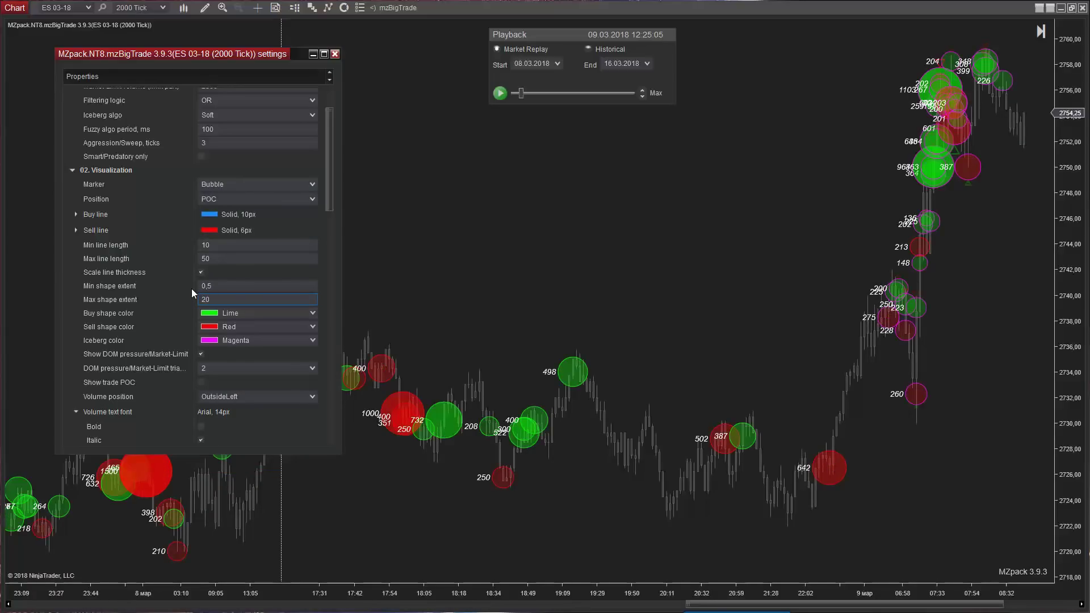
pyautogui.moveTo(211, 303); pyautogui.dragTo(185, 296)
pyautogui.write('10')
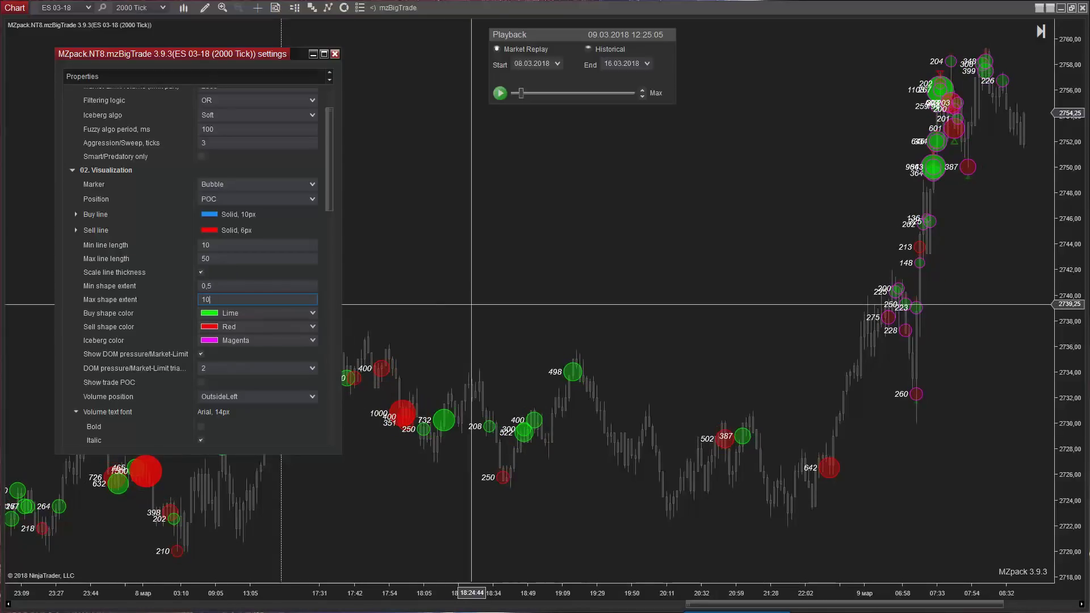
pyautogui.scroll(5, 800, 562)
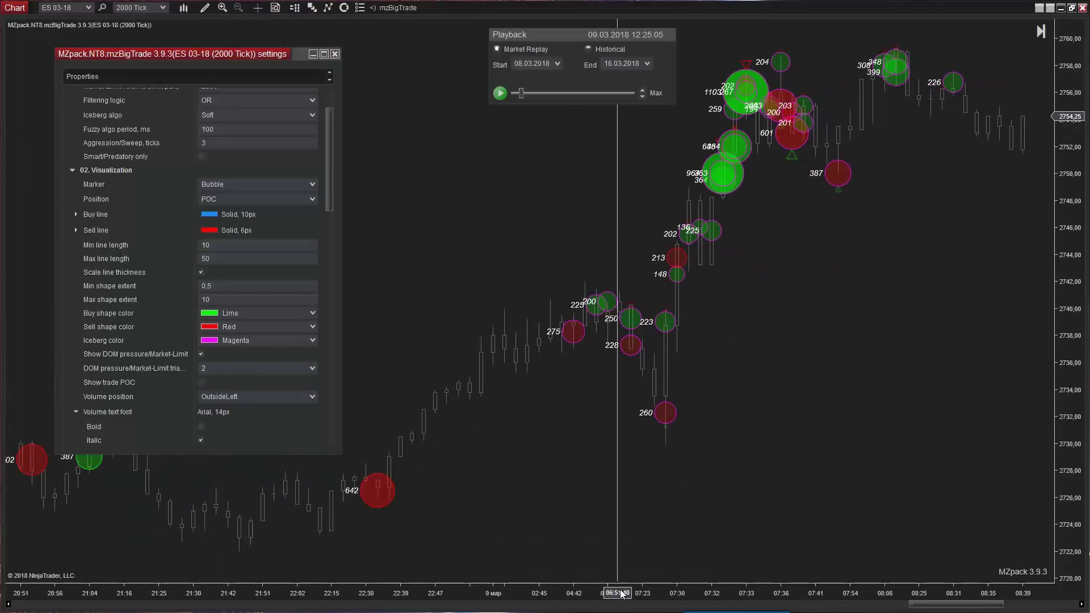
pyautogui.moveTo(615, 592); pyautogui.dragTo(966, 386)
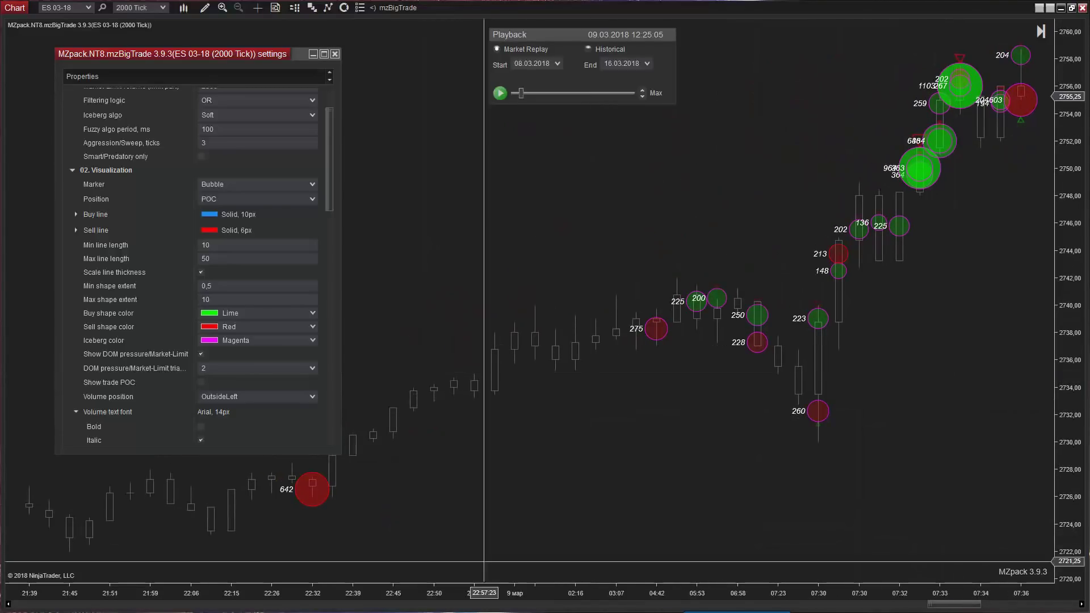
pyautogui.moveTo(220, 593); pyautogui.dragTo(297, 559)
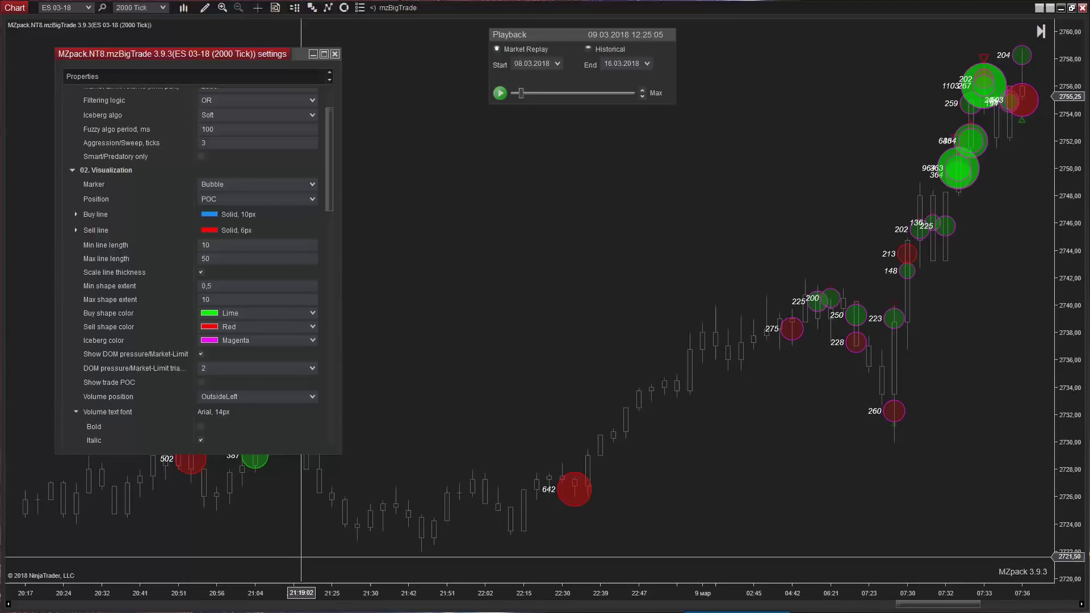
# Colour buy shapes Yellow, sell shapes OrangeRed and iceberg markers White.
pyautogui.click(312, 313)
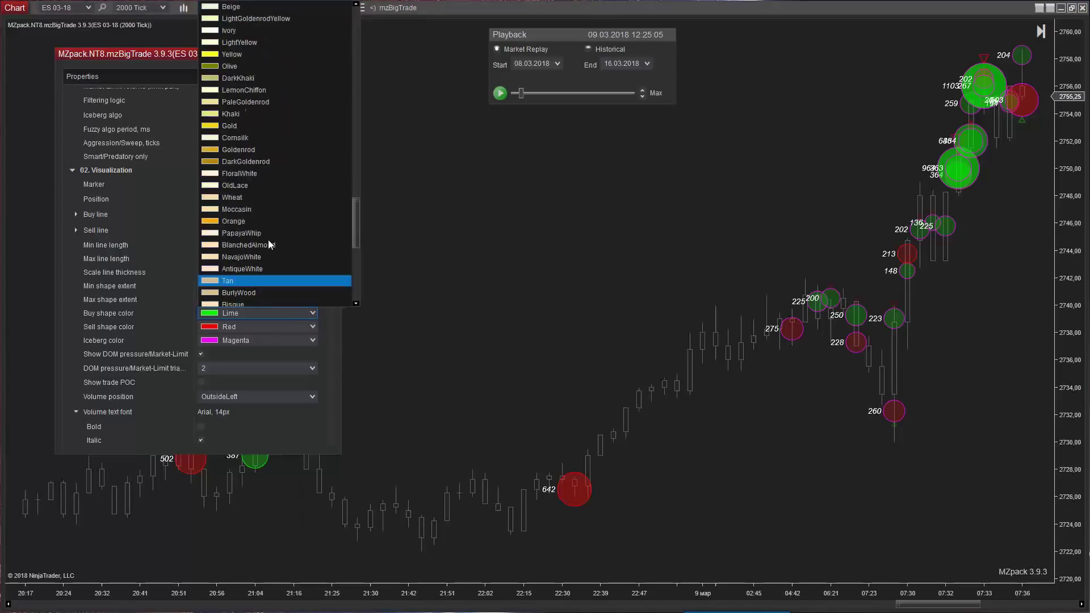
pyautogui.click(238, 55)
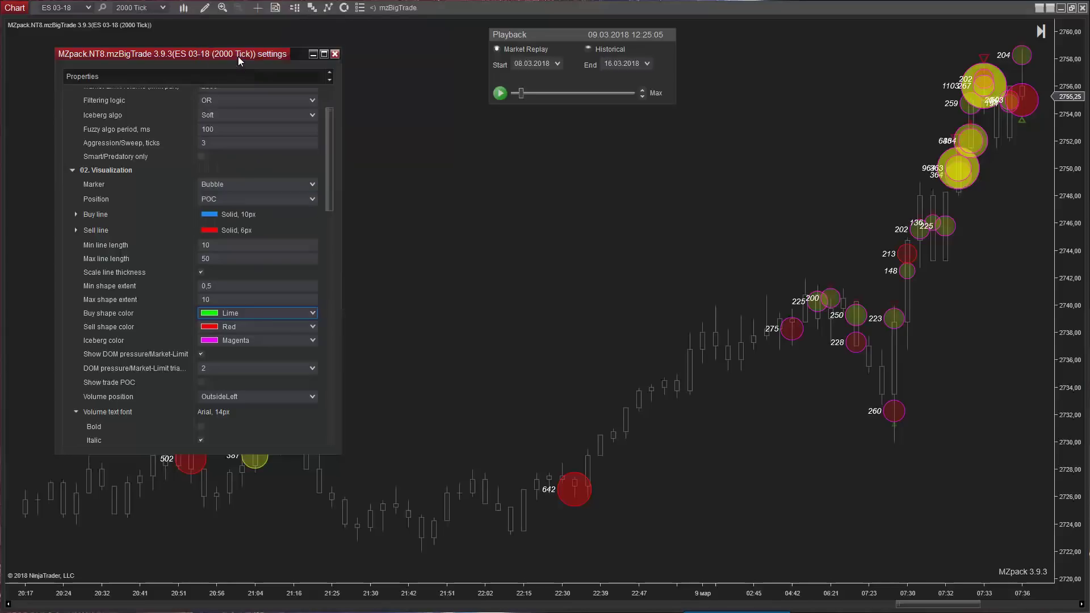
pyautogui.click(315, 328)
pyautogui.click(239, 152)
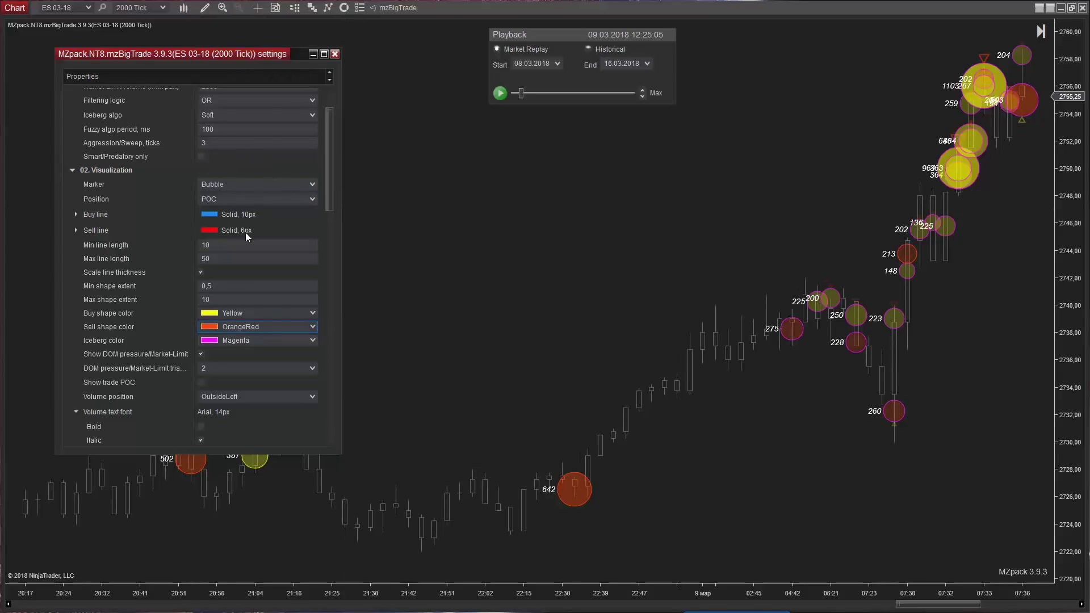
pyautogui.click(312, 340)
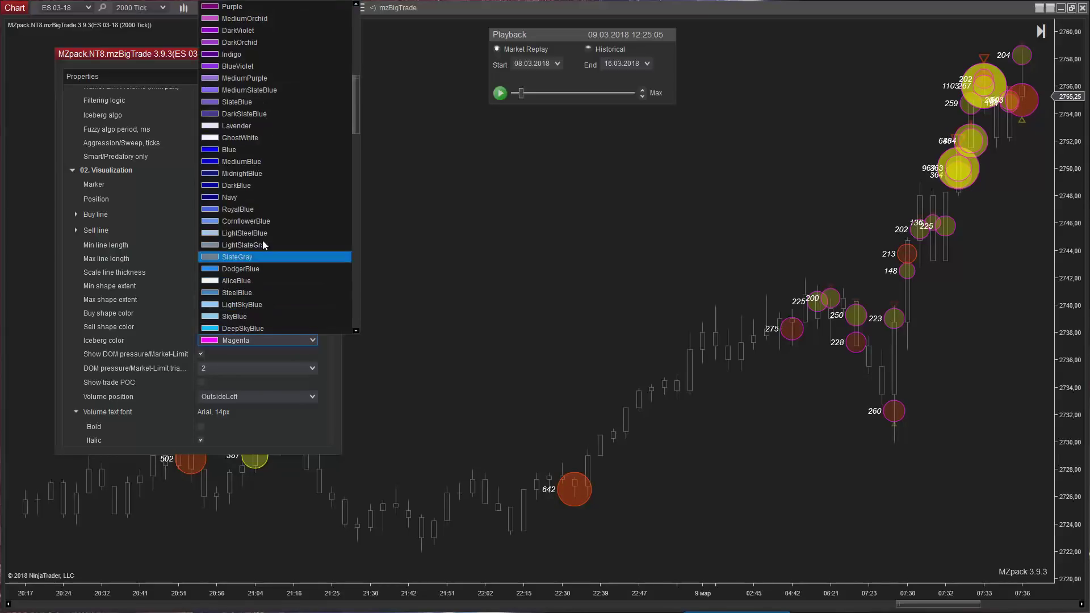
pyautogui.scroll(5, 296, 196)
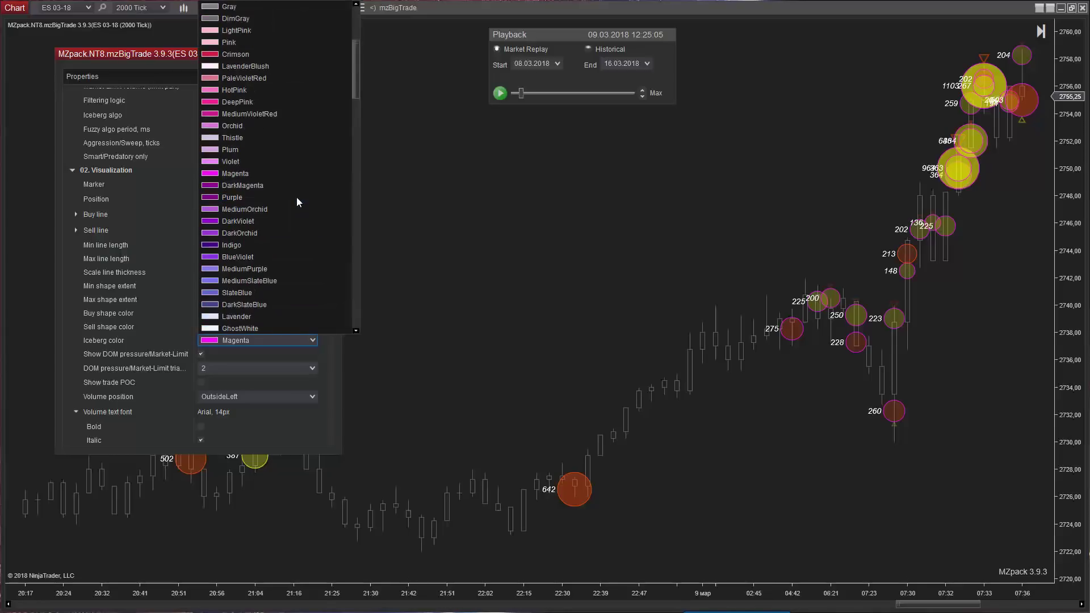
pyautogui.scroll(3, 296, 196)
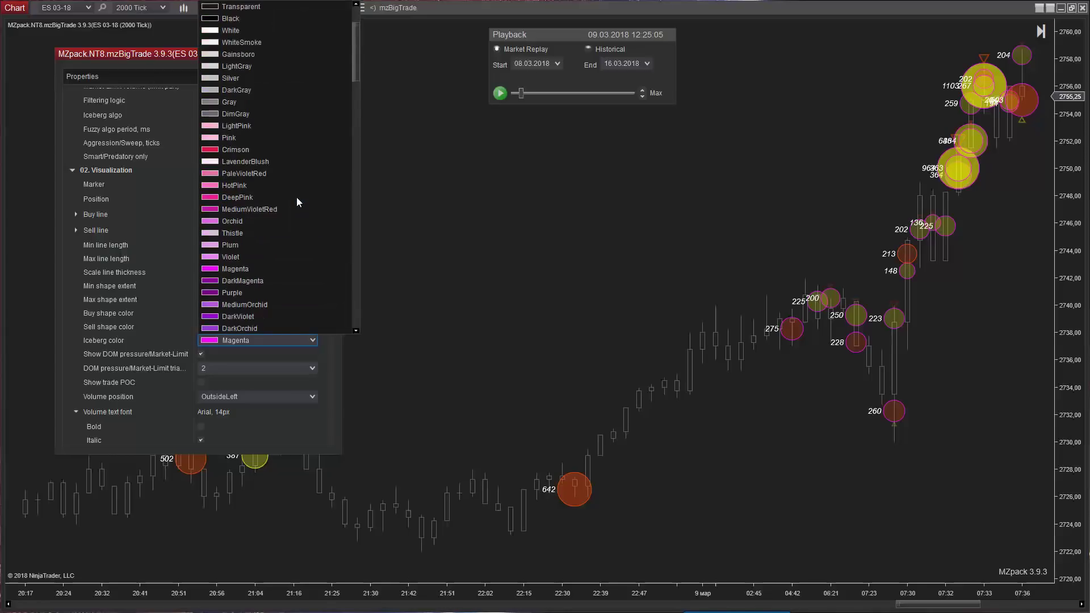
pyautogui.click(254, 32)
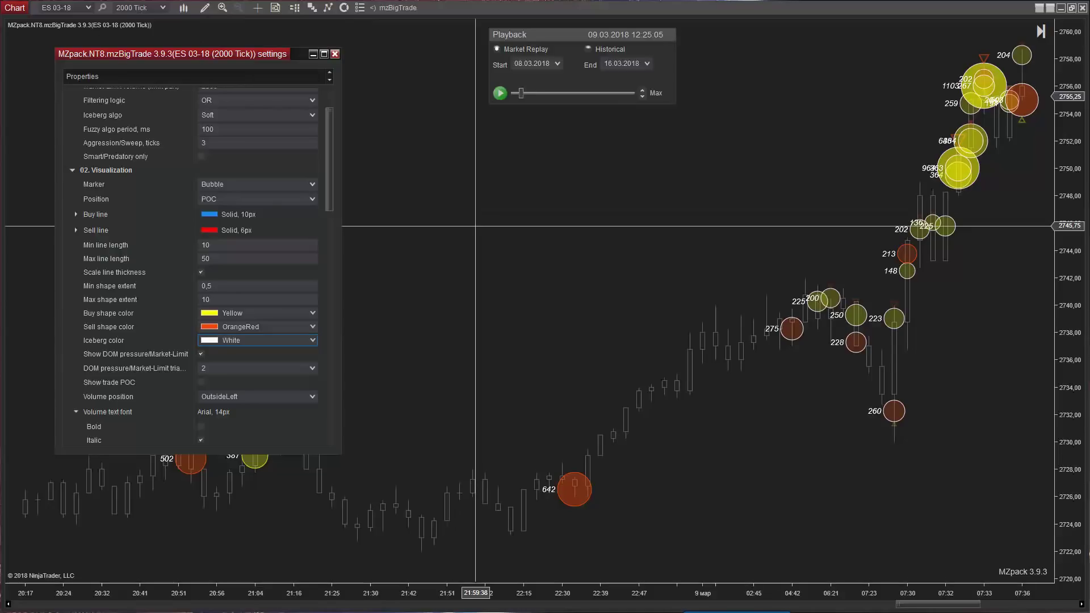
# Turn on trade POC lines and set Marker to Bar after briefly trying Box.
pyautogui.click(201, 383)
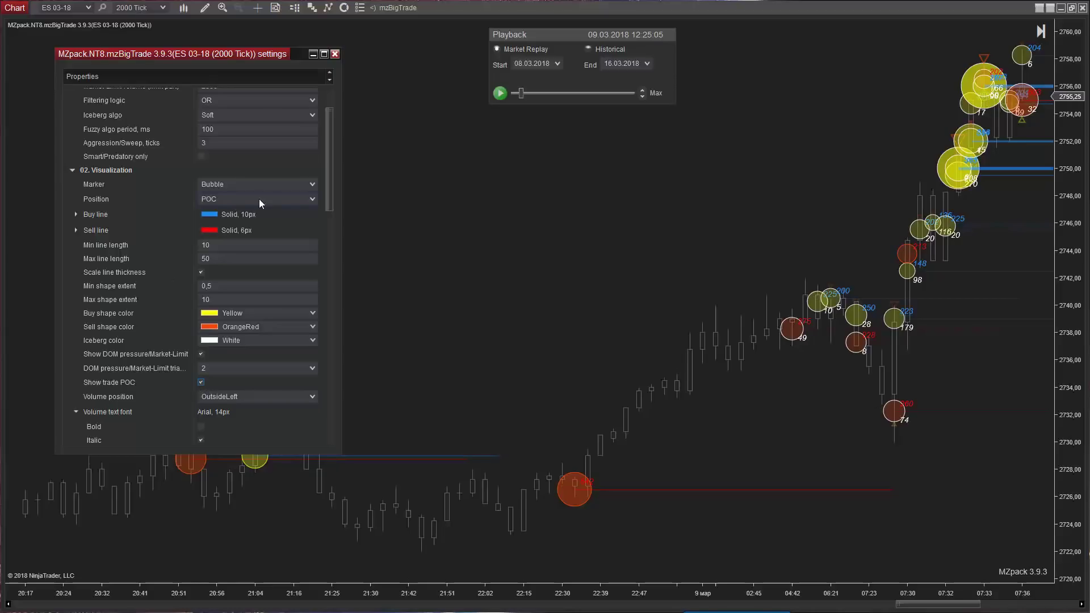
pyautogui.click(312, 186)
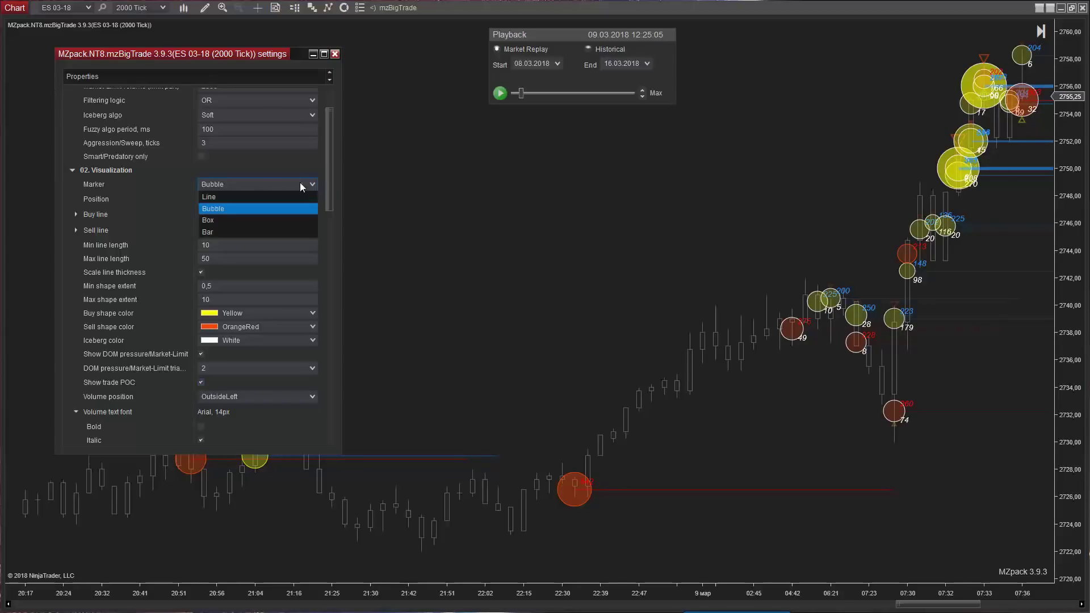
pyautogui.click(217, 220)
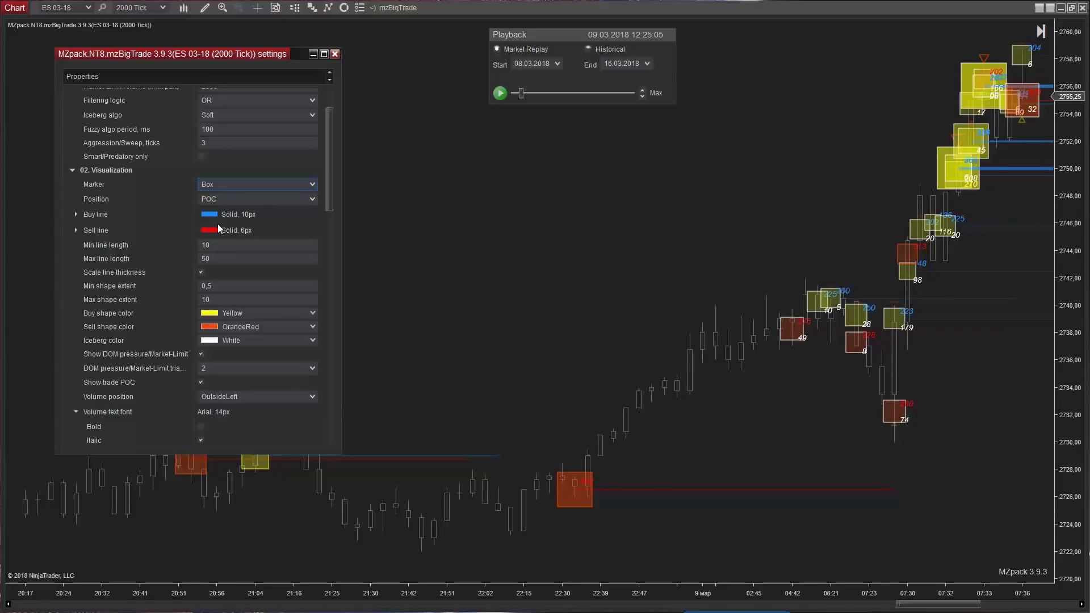
pyautogui.click(226, 183)
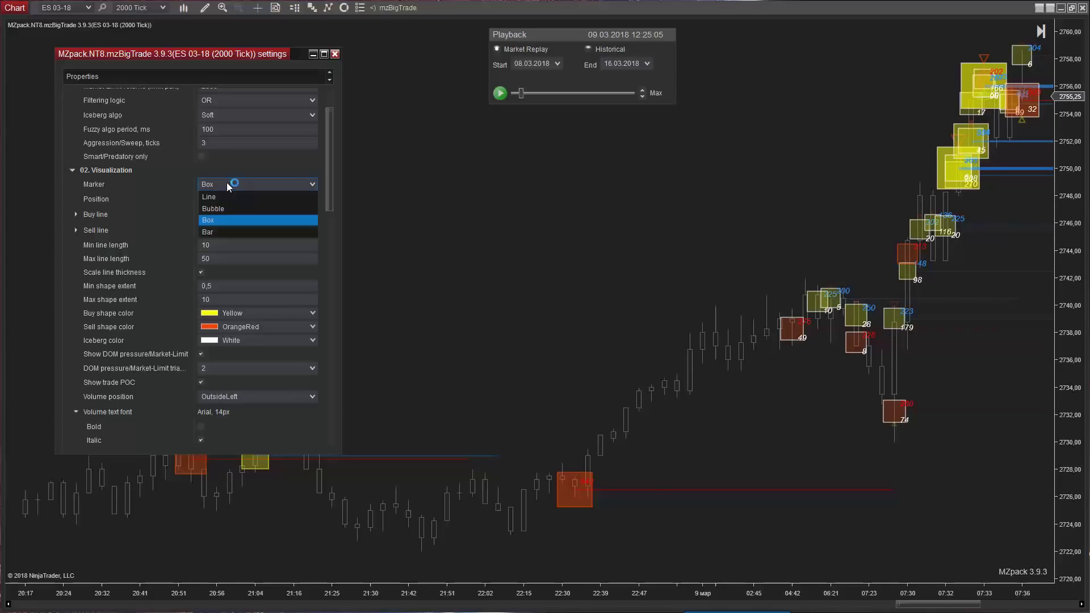
pyautogui.click(215, 229)
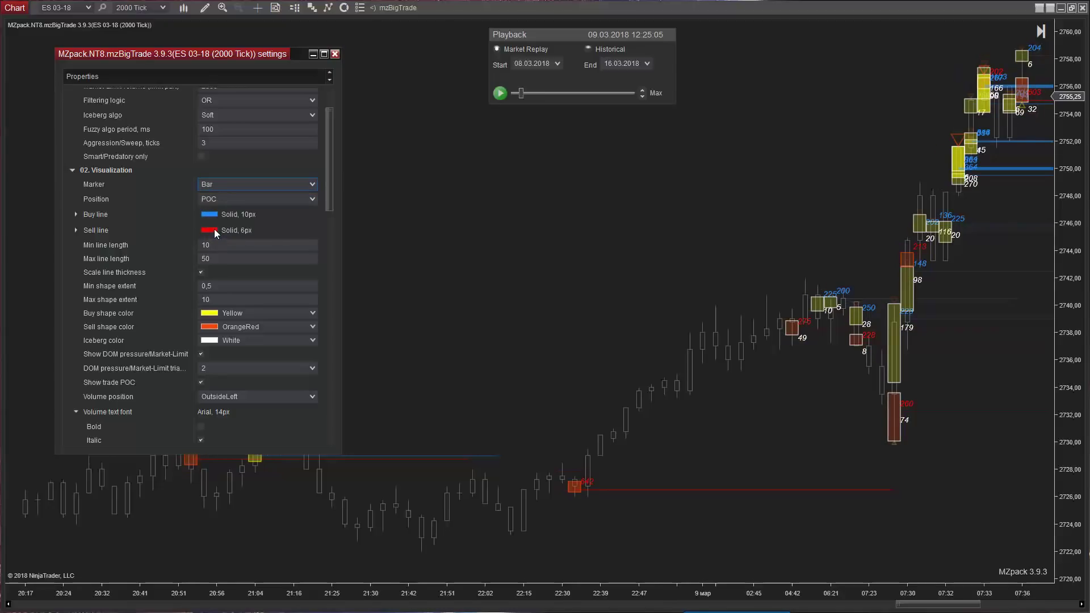
pyautogui.moveTo(894, 360)
pyautogui.moveTo(893, 411)
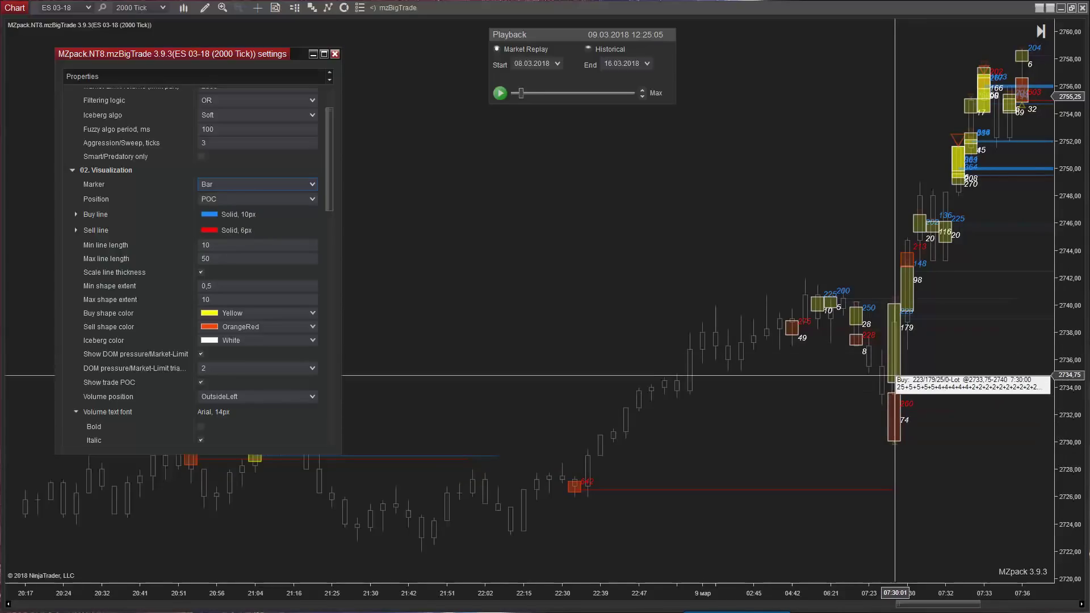
# Raise the mzBigTrade Aggression/Sweep ticks value to 7.
pyautogui.click(229, 143)
pyautogui.press('Return')
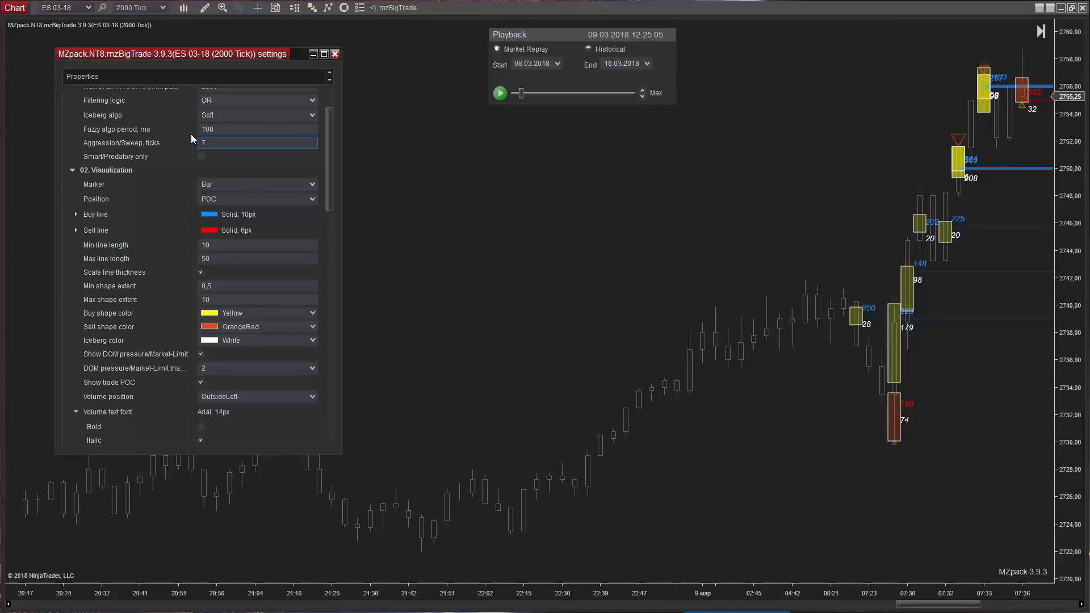
pyautogui.press('Return')
pyautogui.click(663, 223)
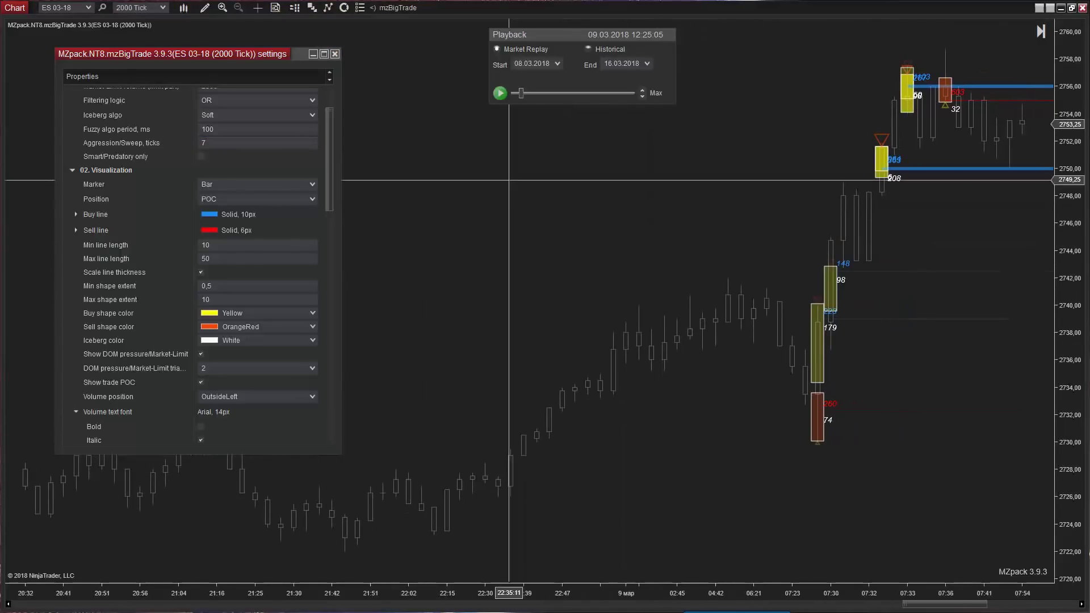
# Set the chart's Right side margin to 300 in chart Properties.
pyautogui.click(359, 8)
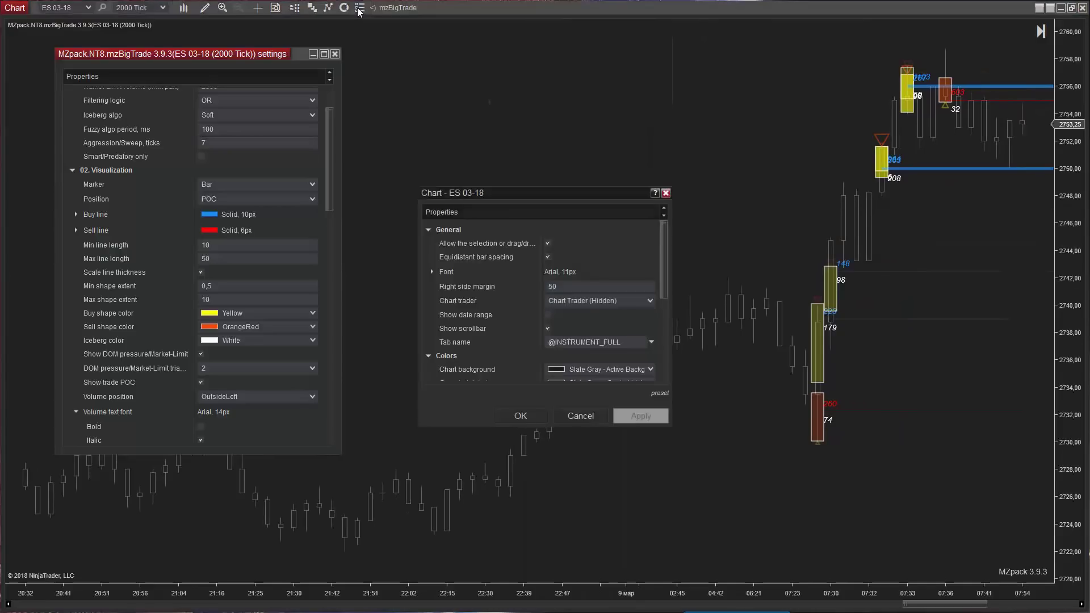
pyautogui.doubleClick(553, 286)
pyautogui.write('300')
pyautogui.press('Return')
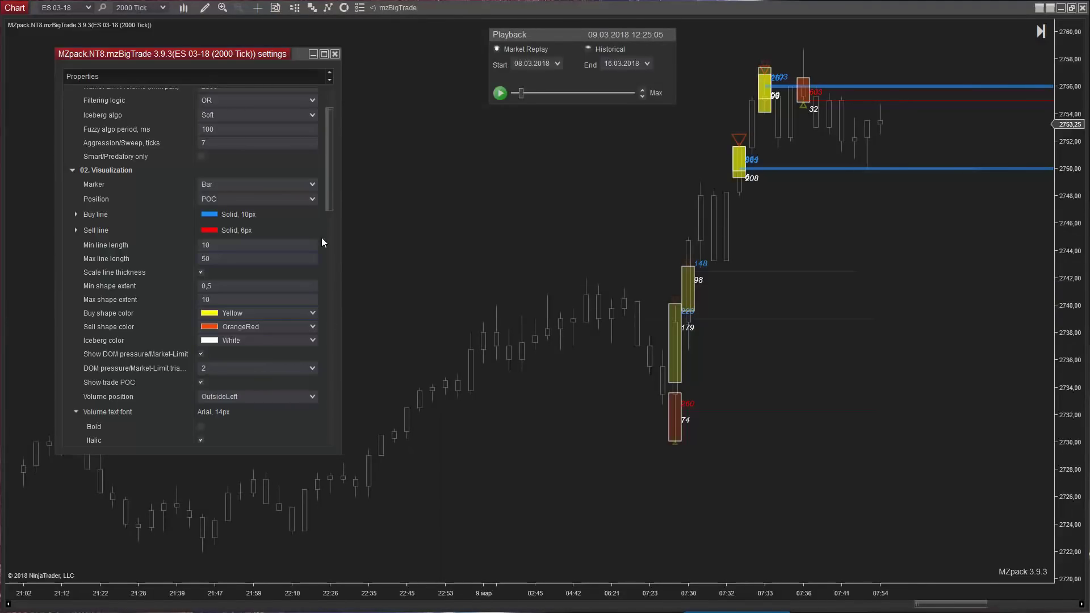
pyautogui.moveTo(326, 174); pyautogui.dragTo(332, 262)
pyautogui.click(200, 219)
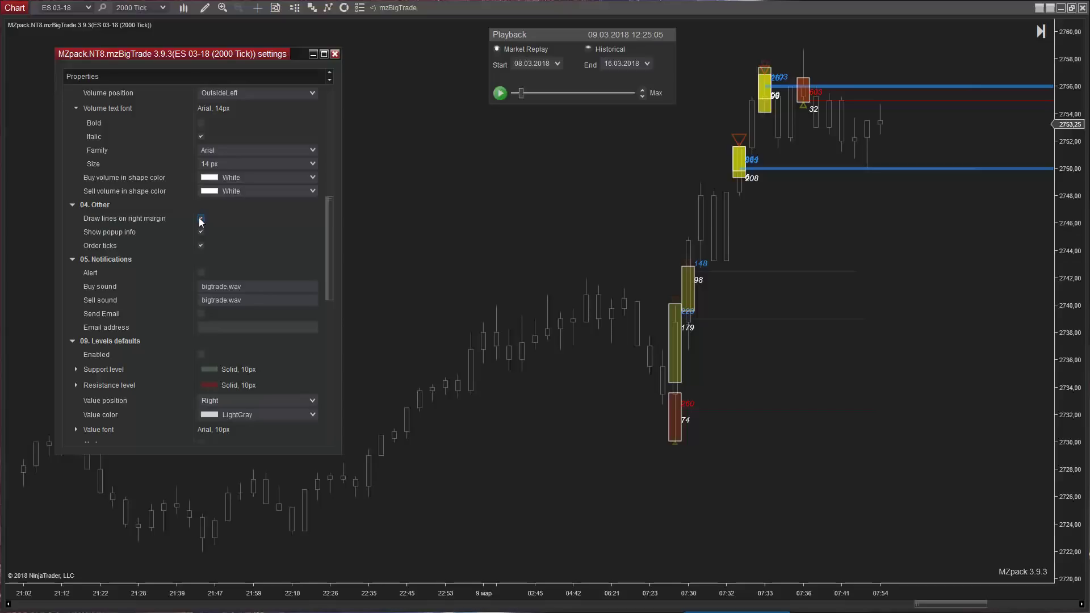
pyautogui.click(201, 219)
pyautogui.moveTo(689, 274)
pyautogui.click(201, 245)
pyautogui.moveTo(686, 277)
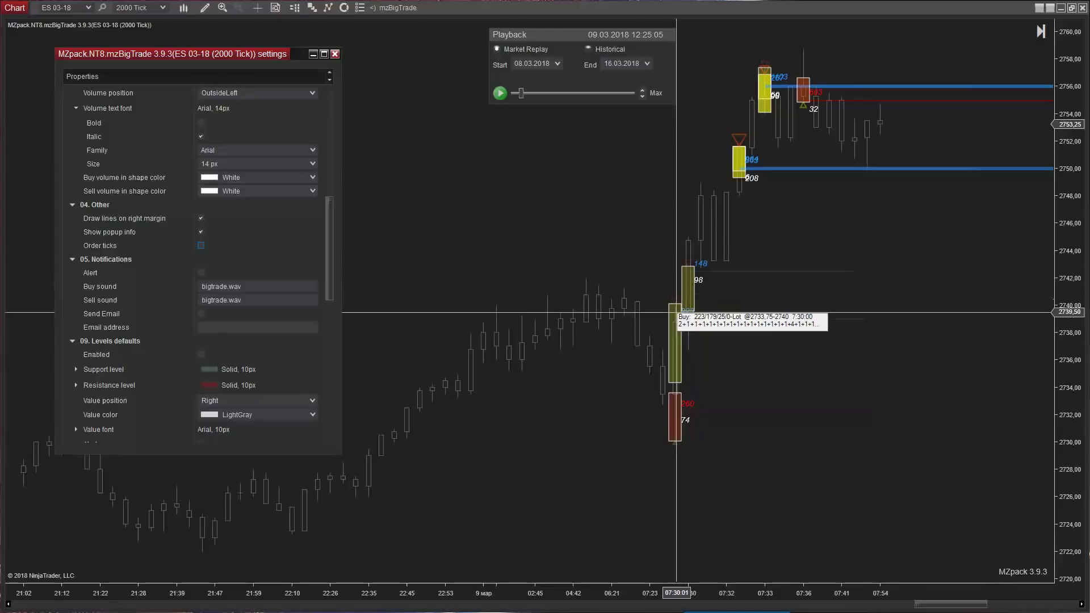
pyautogui.moveTo(677, 405)
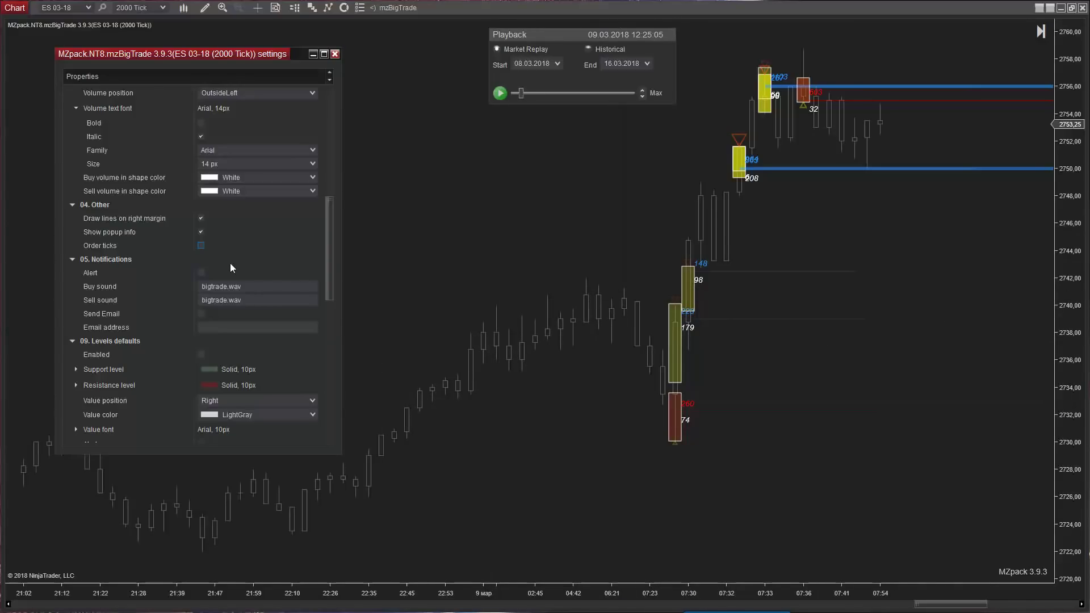
pyautogui.click(201, 246)
# Enable user levels, add a support level at 2746.25, drag it above price as resistance, then delete it.
pyautogui.moveTo(681, 402)
pyautogui.moveTo(332, 233); pyautogui.dragTo(323, 290)
pyautogui.click(201, 160)
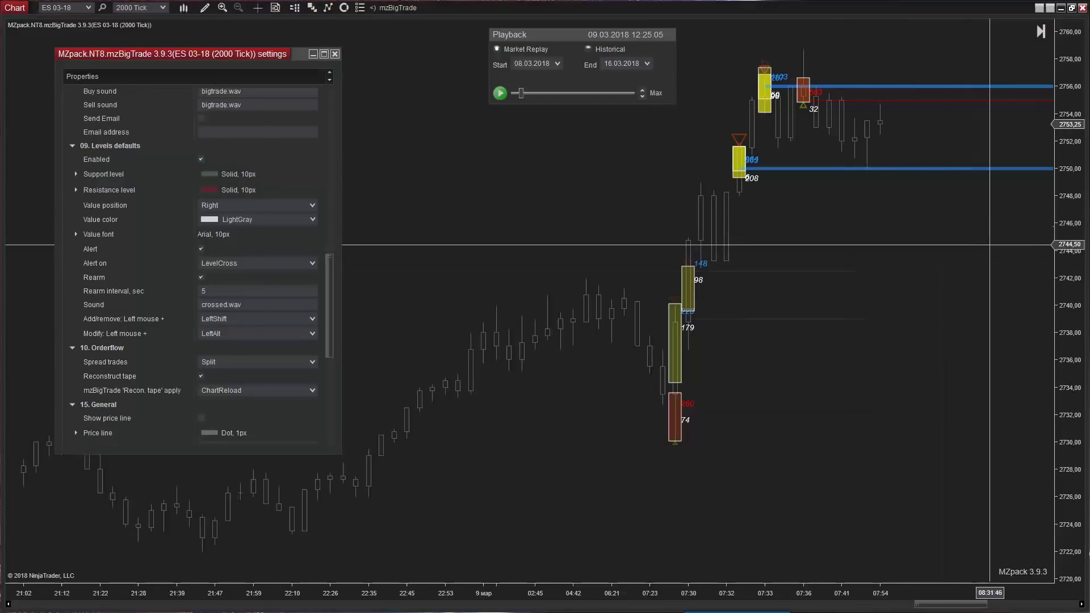
pyautogui.keyDown('shift'); pyautogui.click(1041, 219); pyautogui.keyUp('shift')
pyautogui.moveTo(1041, 219); pyautogui.dragTo(1014, 53)
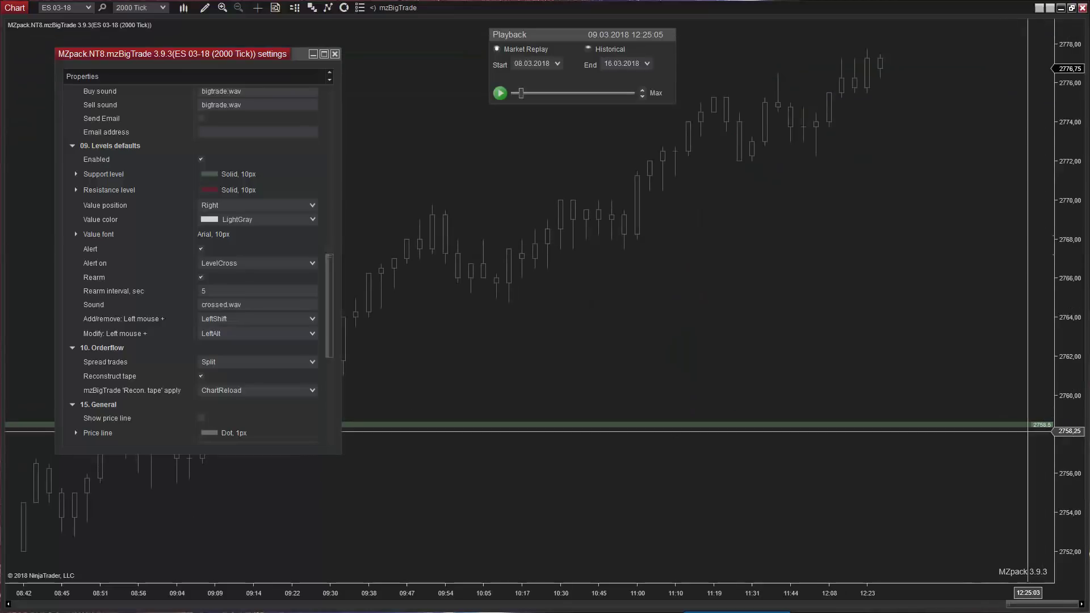
pyautogui.moveTo(1041, 425); pyautogui.dragTo(909, 152)
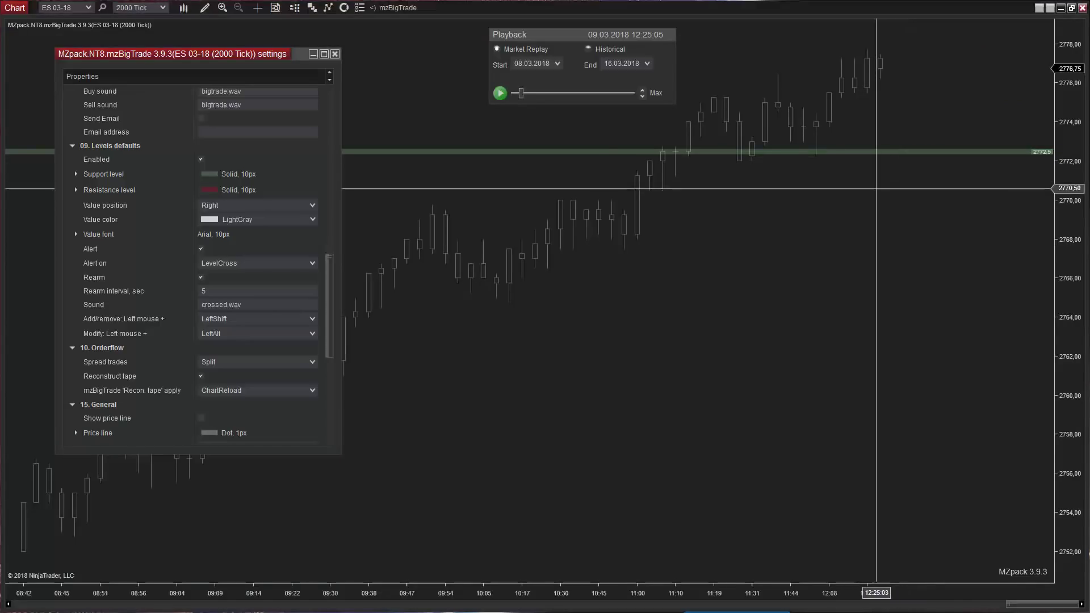
pyautogui.keyDown('shift'); pyautogui.click(959, 151); pyautogui.keyUp('shift')
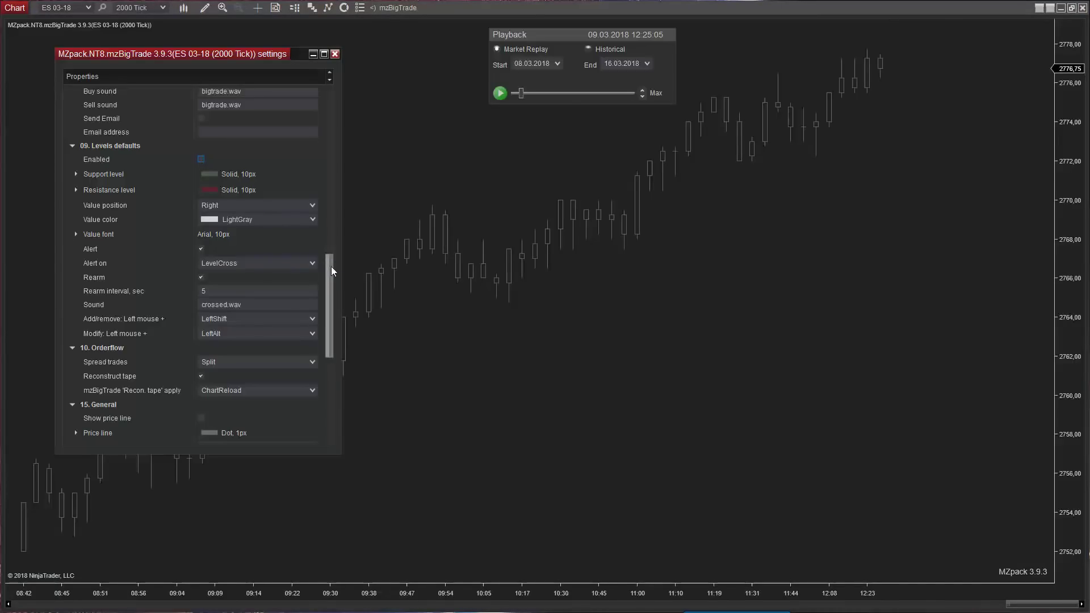
pyautogui.scroll(-4, 329, 269)
pyautogui.scroll(-1, 328, 310)
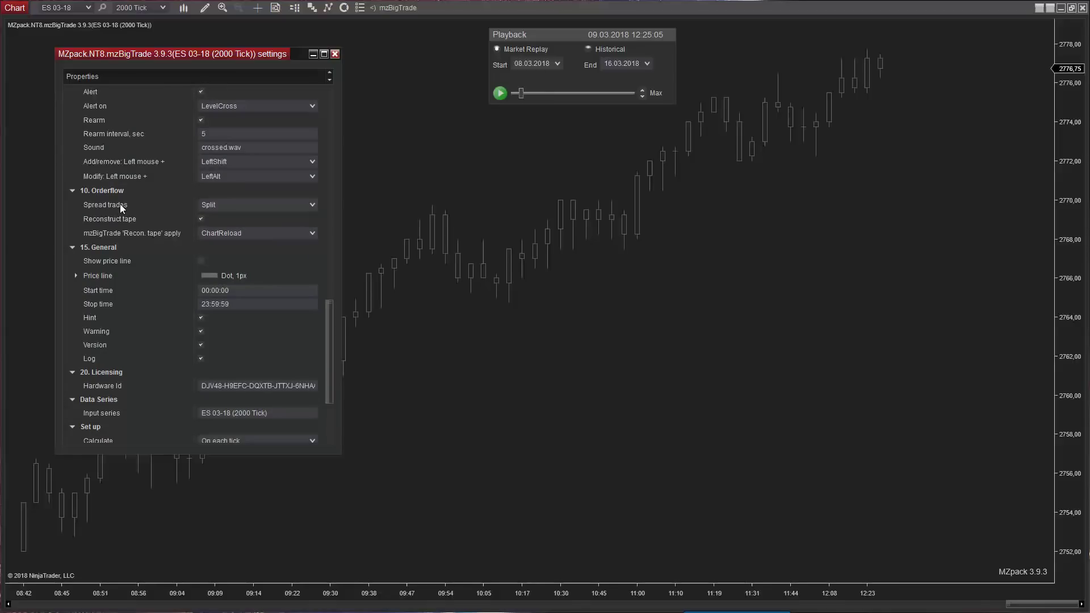
pyautogui.click(216, 204)
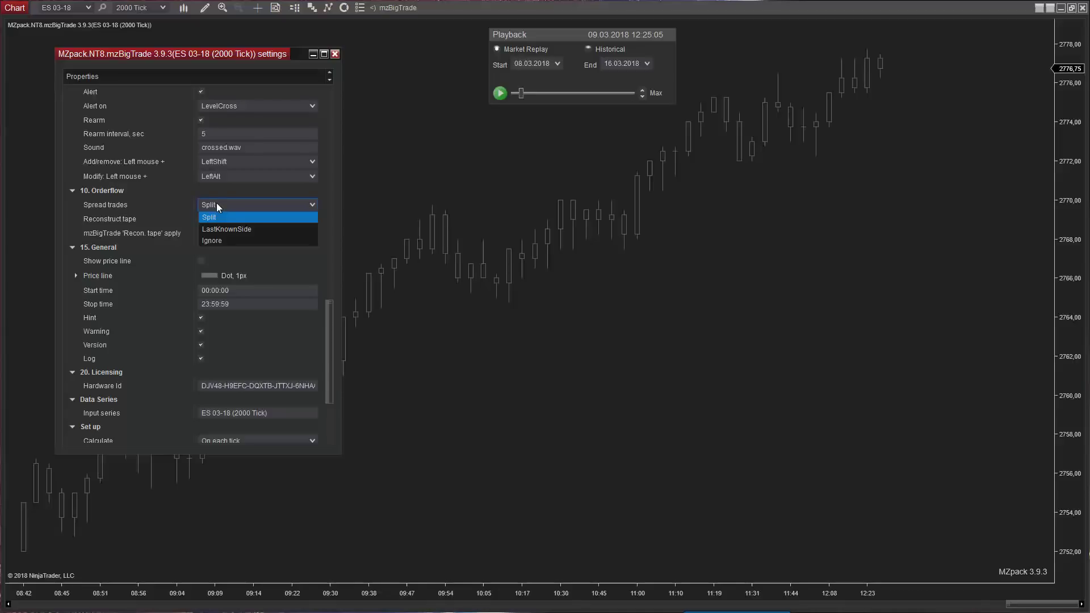
pyautogui.click(223, 228)
pyautogui.click(220, 204)
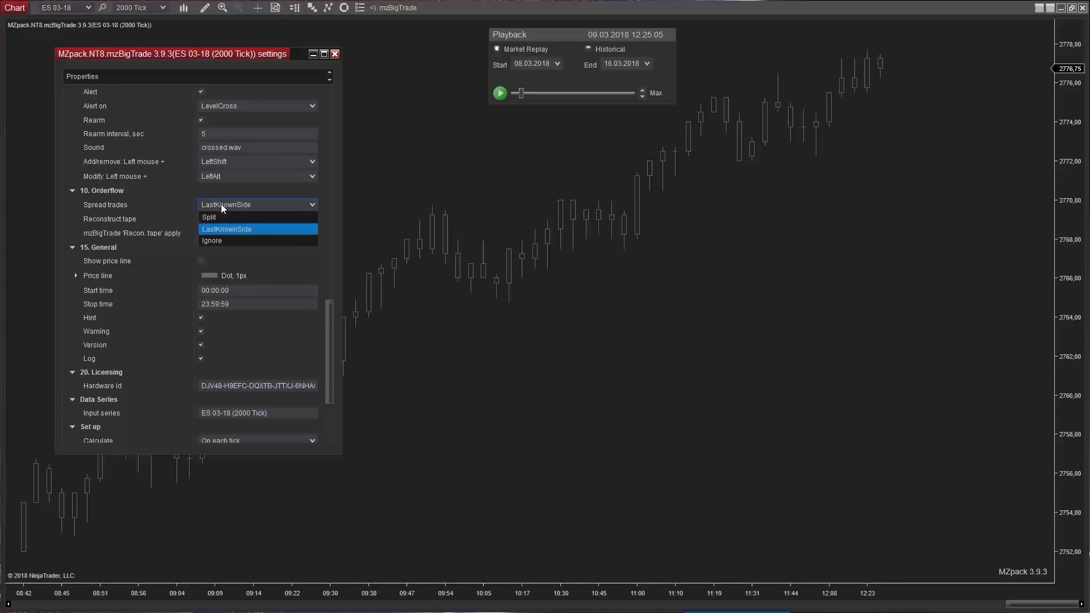
pyautogui.click(217, 239)
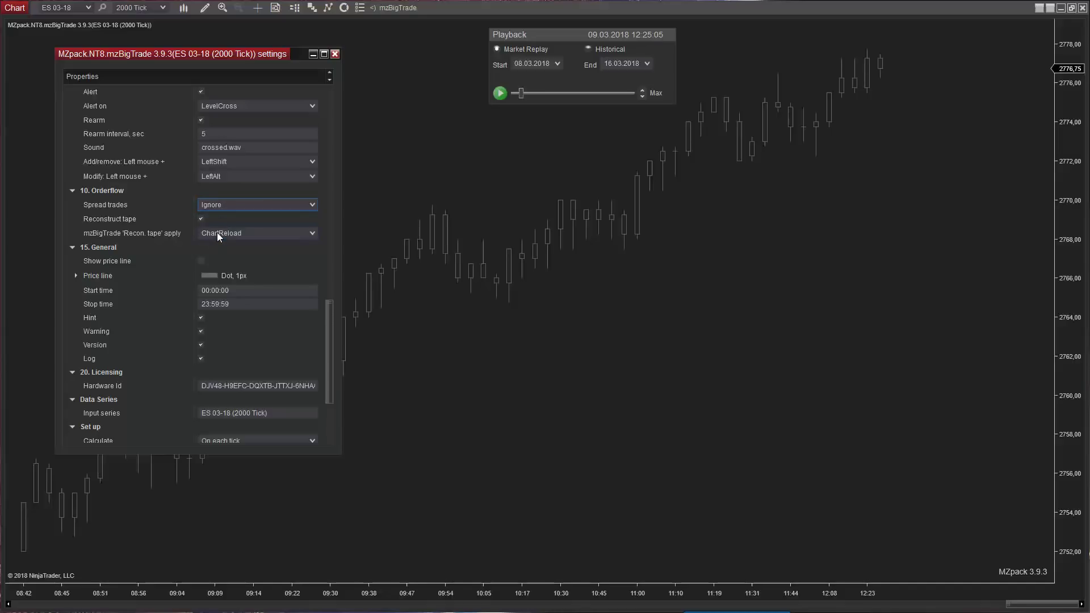
pyautogui.click(217, 204)
pyautogui.click(219, 213)
# Toggle tape reconstruction and dismiss the MZpack memory-consumption warning.
pyautogui.click(201, 220)
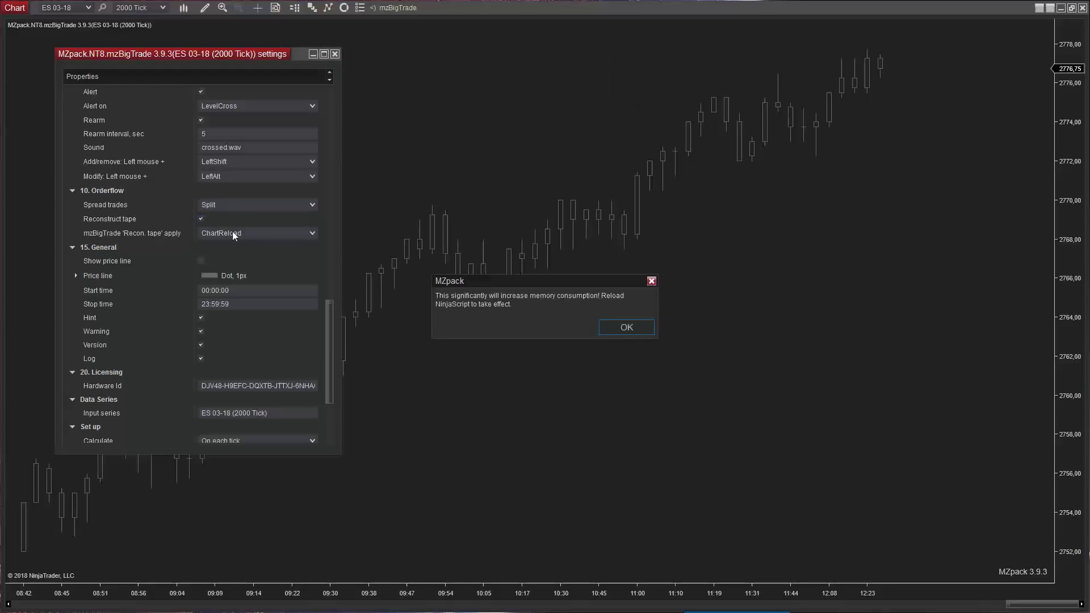
pyautogui.click(625, 328)
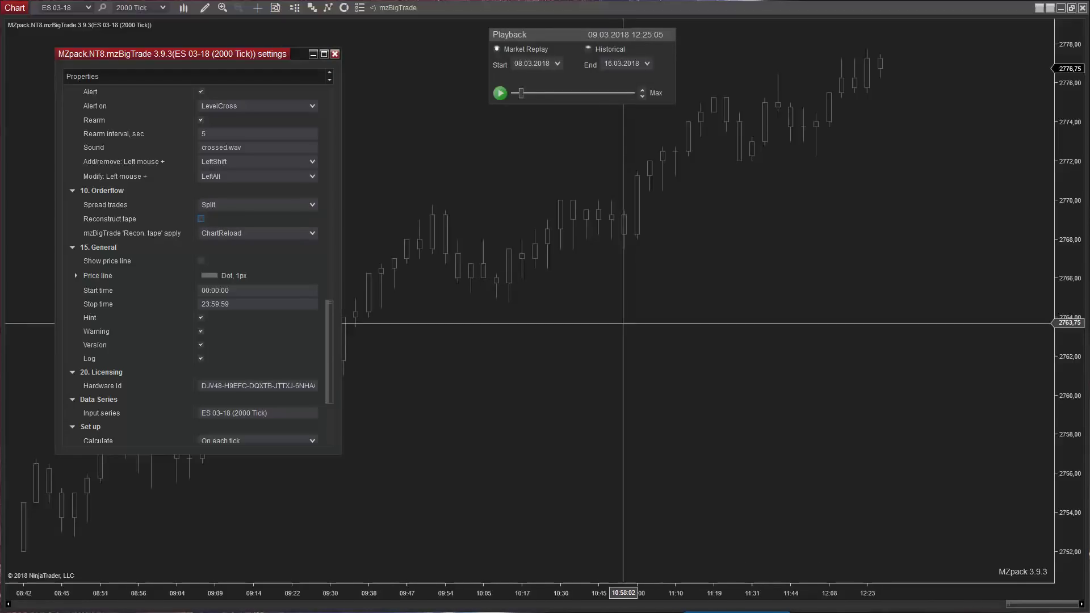
pyautogui.rightClick(550, 307)
pyautogui.click(596, 335)
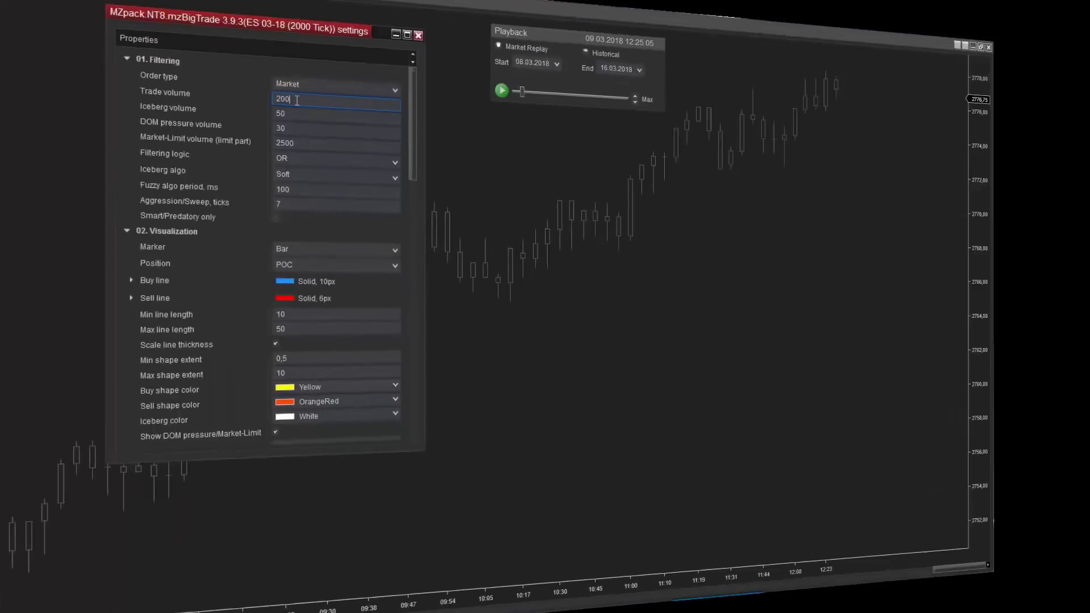
# Set mzBigTrade Trade volume to 20 and Aggression/Sweep ticks to 1, applying them to the chart.
pyautogui.click(251, 116)
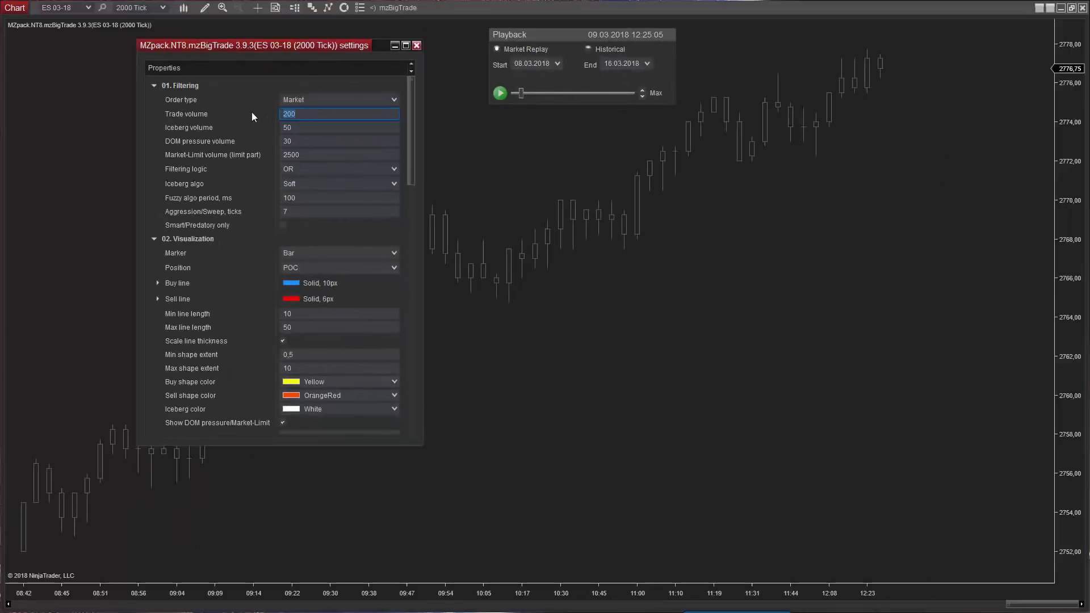
pyautogui.write('20')
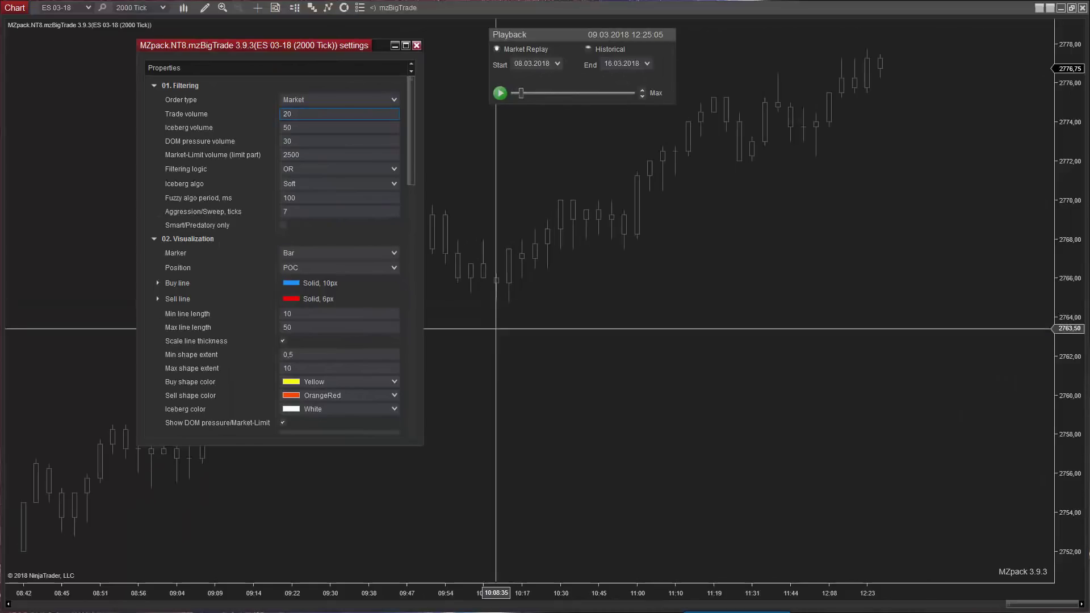
pyautogui.click(262, 211)
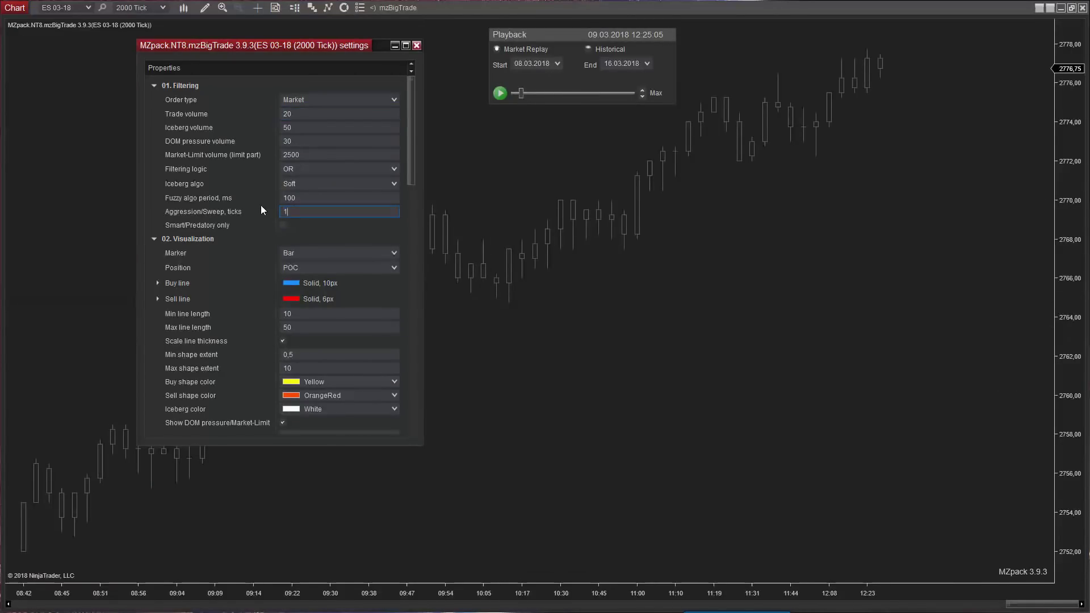
pyautogui.click(522, 327)
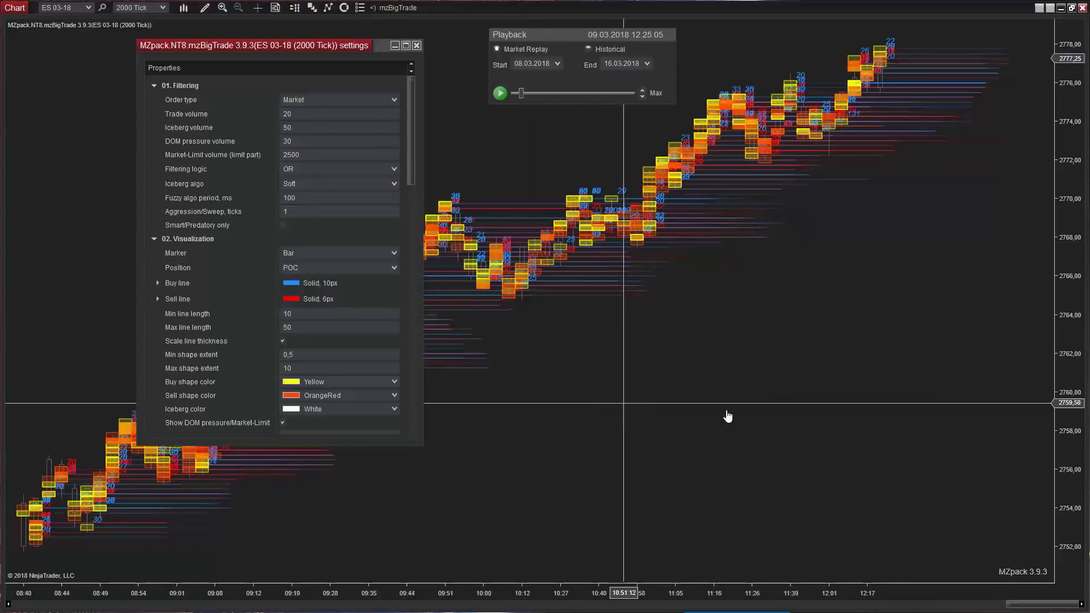
pyautogui.scroll(5, 736, 416)
pyautogui.click(294, 113)
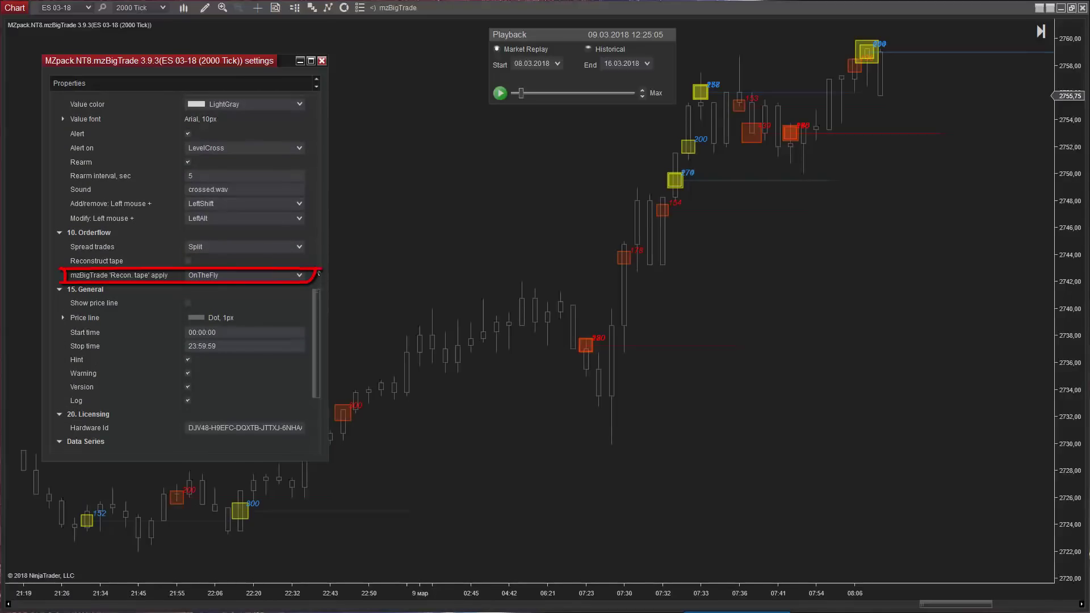
# Turn Reconstruct tape on to reveal more big trades, then switch it back off to compare.
pyautogui.click(188, 261)
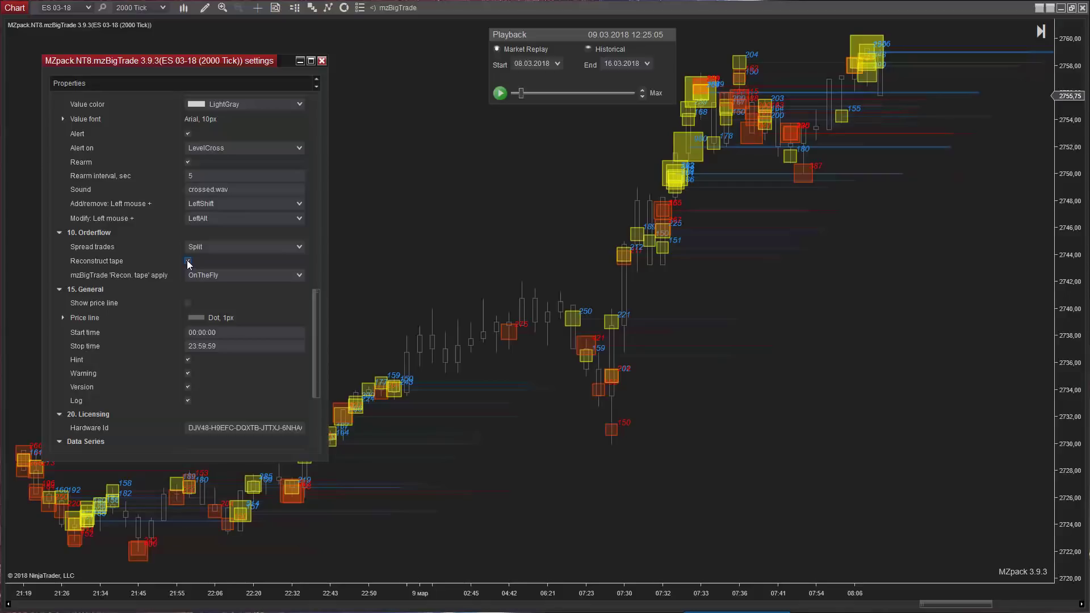
pyautogui.click(188, 261)
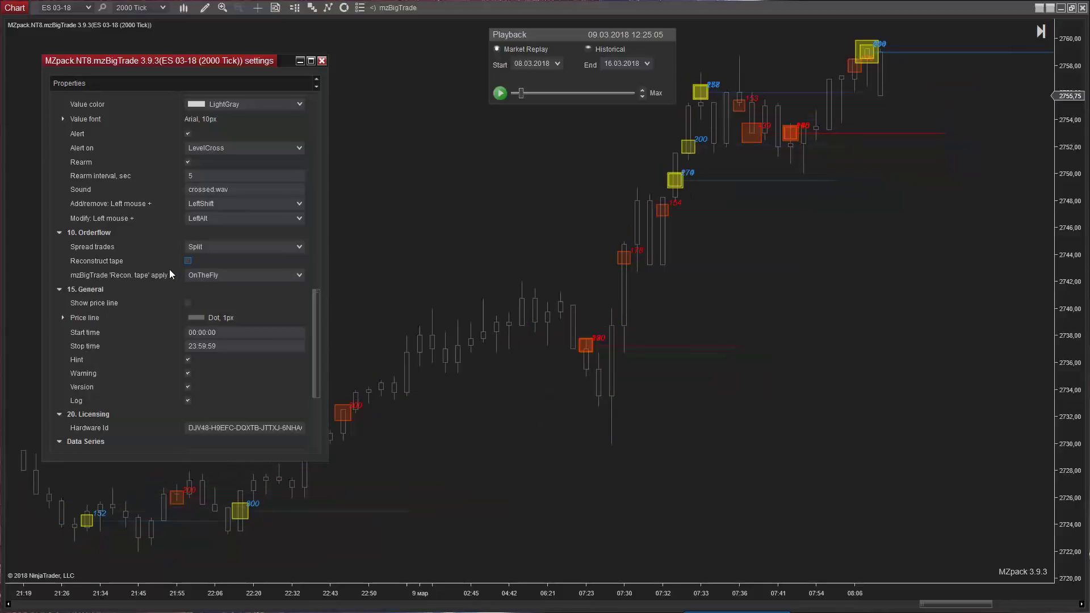